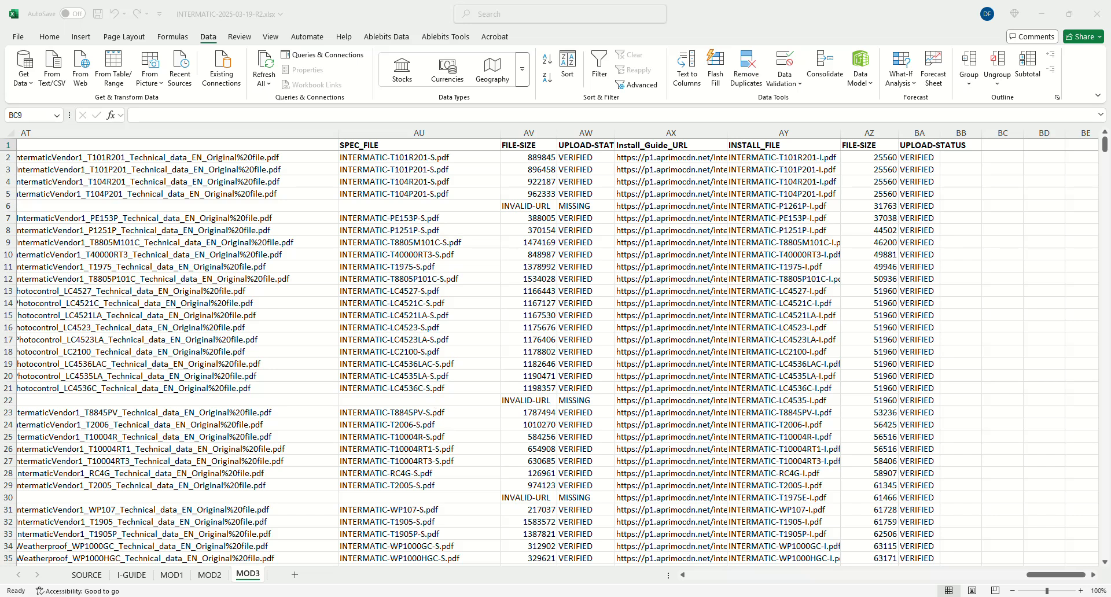
- Create a copy of the MOD3 sheet at the end of the same workbook
{"action": "left_click", "coordinate": [248, 577]}
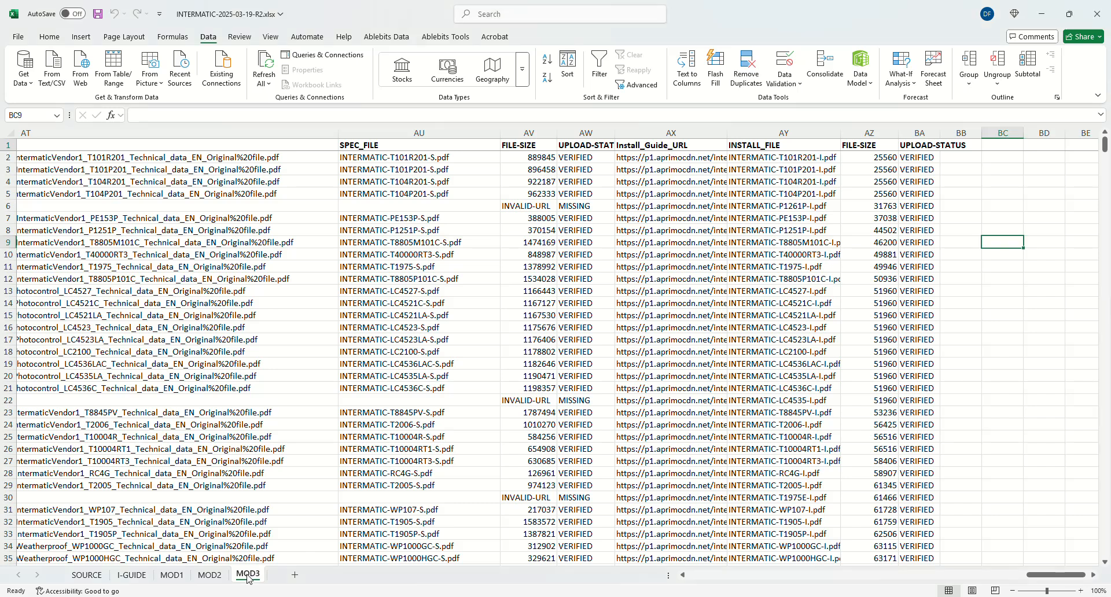
{"action": "right_click", "coordinate": [248, 577]}
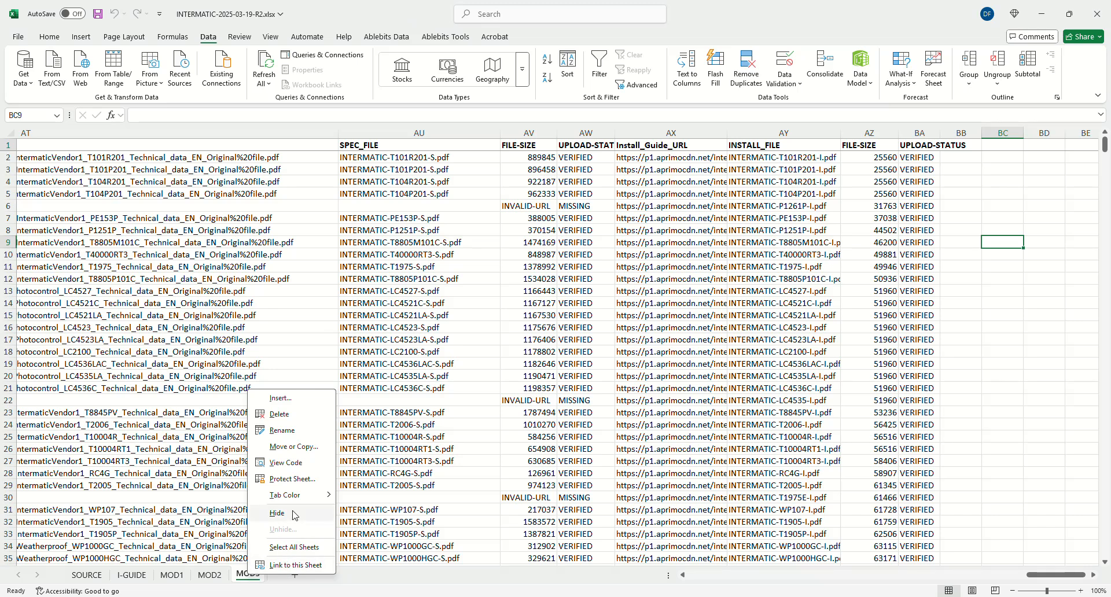
{"action": "left_click", "coordinate": [294, 447]}
{"action": "left_click", "coordinate": [212, 504]}
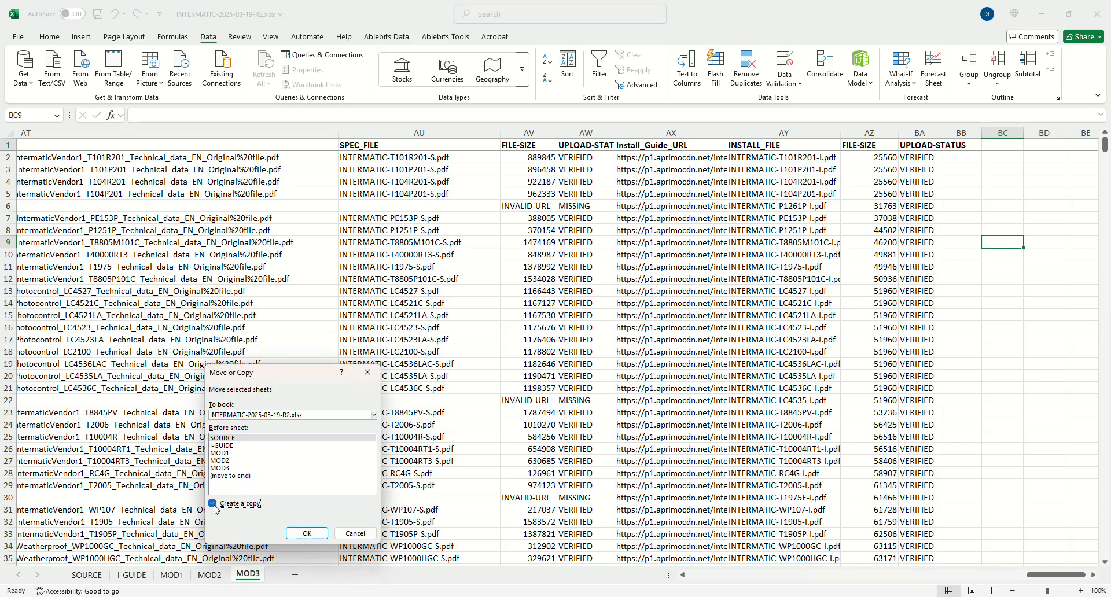
{"action": "left_click", "coordinate": [240, 477]}
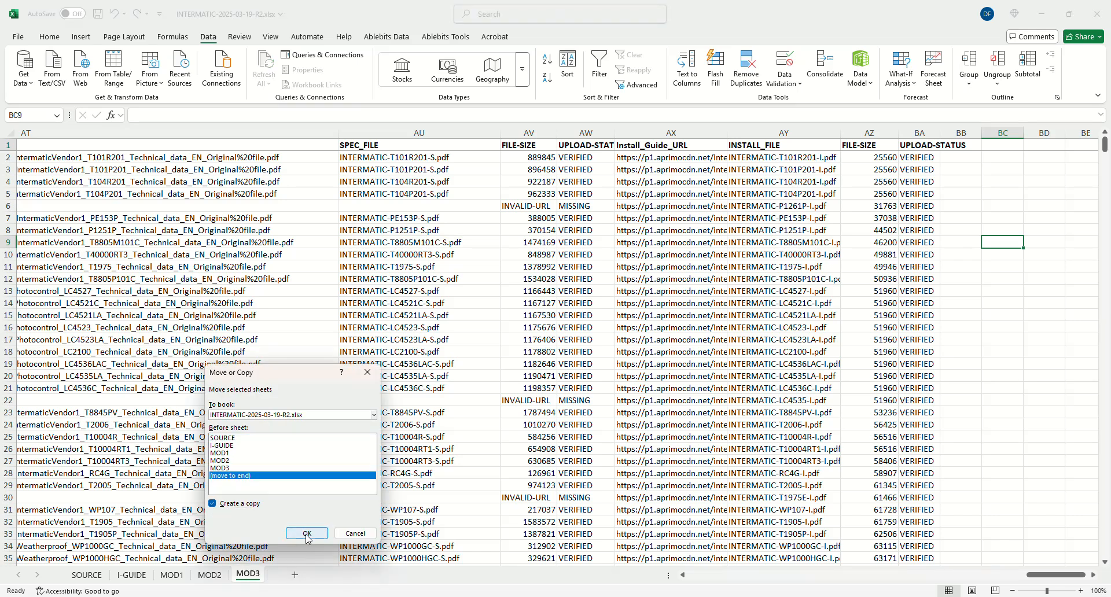
{"action": "left_click", "coordinate": [306, 533]}
- Rename the copied sheet to MOD4
{"action": "right_click", "coordinate": [297, 578]}
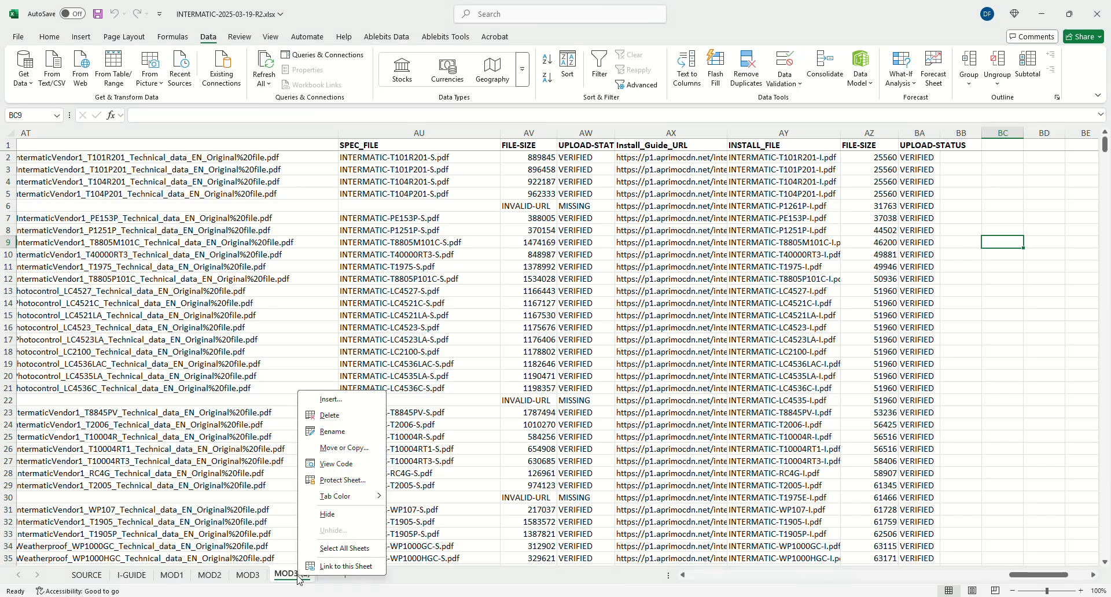
{"action": "left_click", "coordinate": [346, 430]}
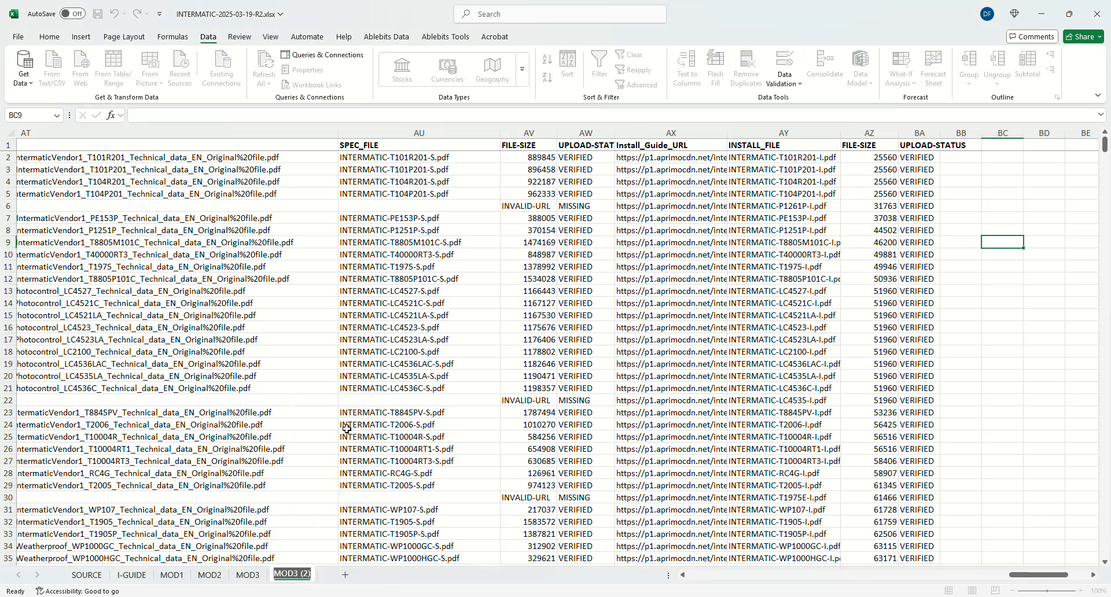
{"action": "type", "text": "MOD4"}
{"action": "key", "text": "Return"}
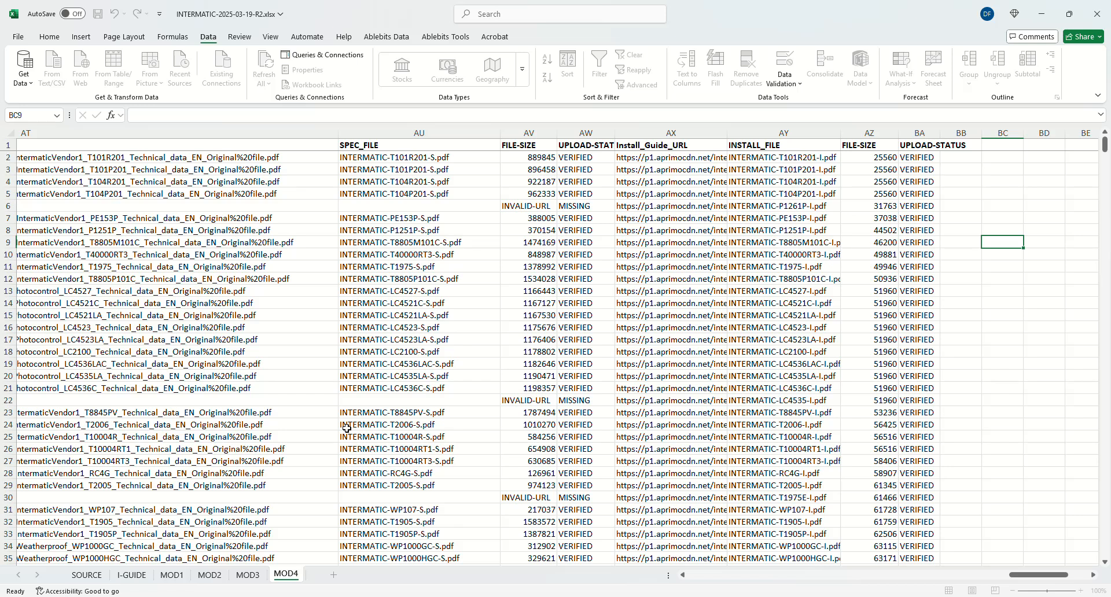
{"action": "left_click", "coordinate": [471, 315]}
{"action": "left_click", "coordinate": [576, 438]}
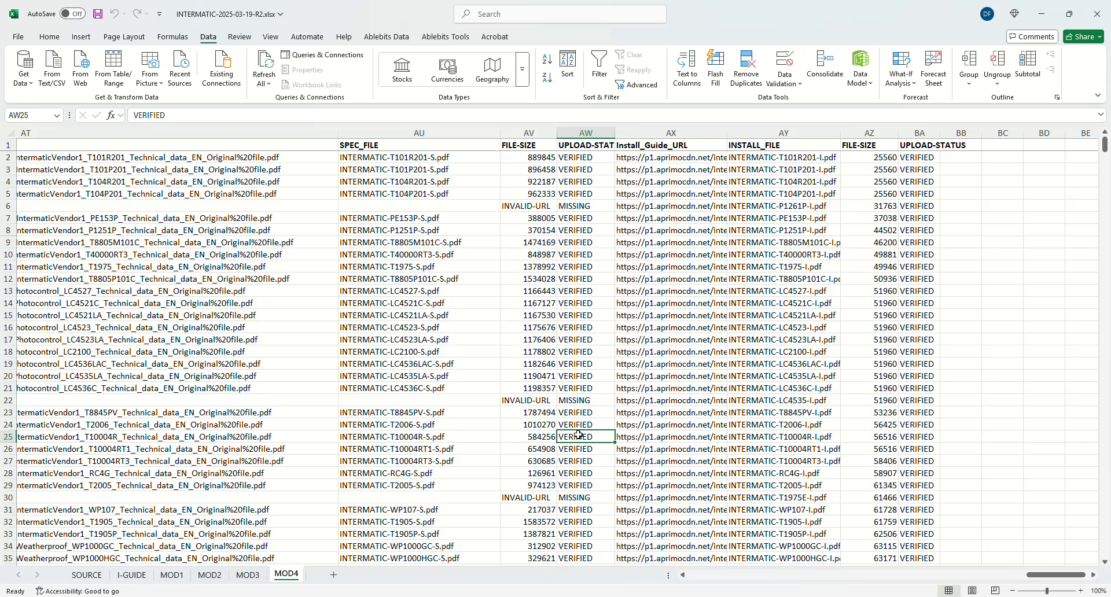
{"action": "scroll", "coordinate": [579, 434], "scroll_direction": "down", "scroll_amount": 1}
{"action": "scroll", "coordinate": [581, 423], "scroll_direction": "up", "scroll_amount": 1}
{"action": "key", "text": "alt+Tab"}
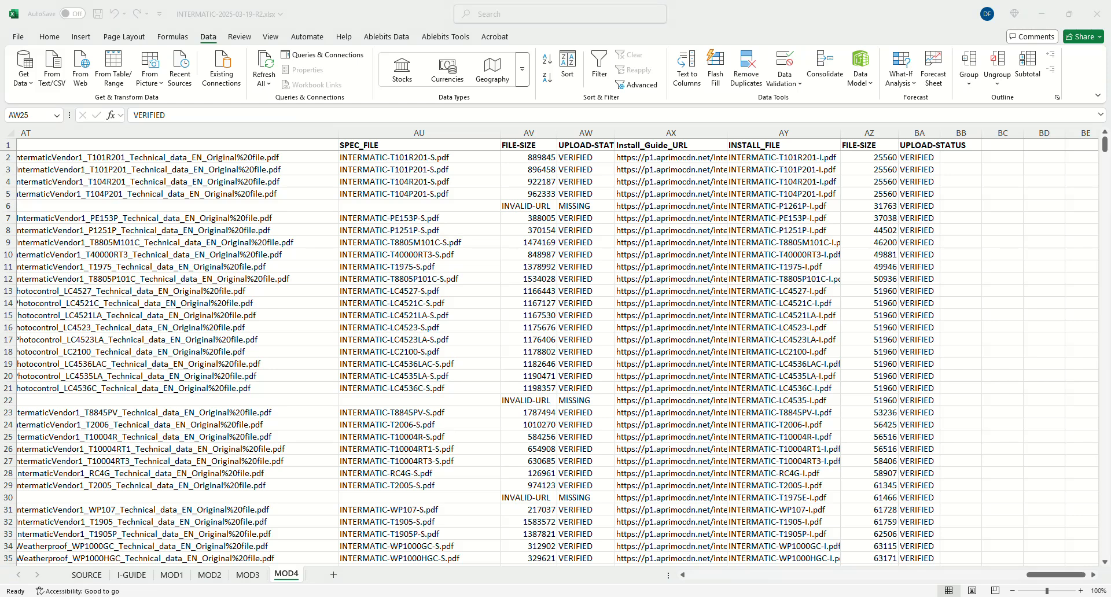
{"action": "left_click", "coordinate": [1053, 575]}
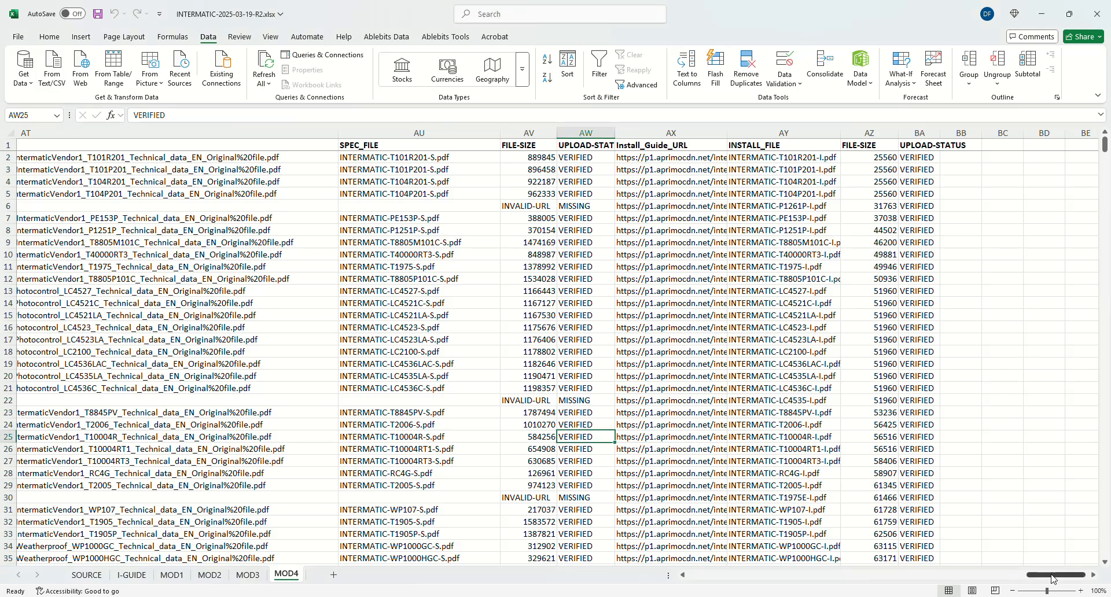
{"action": "mouse_move", "coordinate": [1052, 579]}
{"action": "left_mouse_down"}
{"action": "mouse_move", "coordinate": [1003, 565]}
{"action": "mouse_move", "coordinate": [1059, 566]}
{"action": "left_mouse_up"}
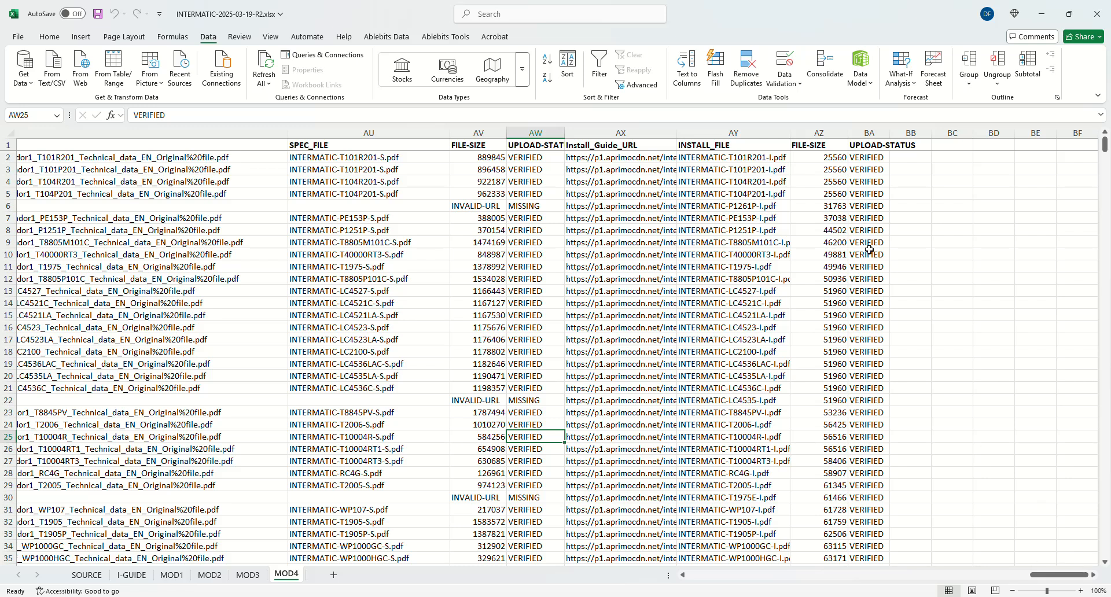
- Delete the FILE-SIZE and UPLOAD-STATUS columns that follow INSTALL_FILE, including the blank column BB, from the MOD4 sheet
{"action": "left_click", "coordinate": [809, 132]}
{"action": "left_click_drag", "start_coordinate": [810, 131], "coordinate": [955, 138]}
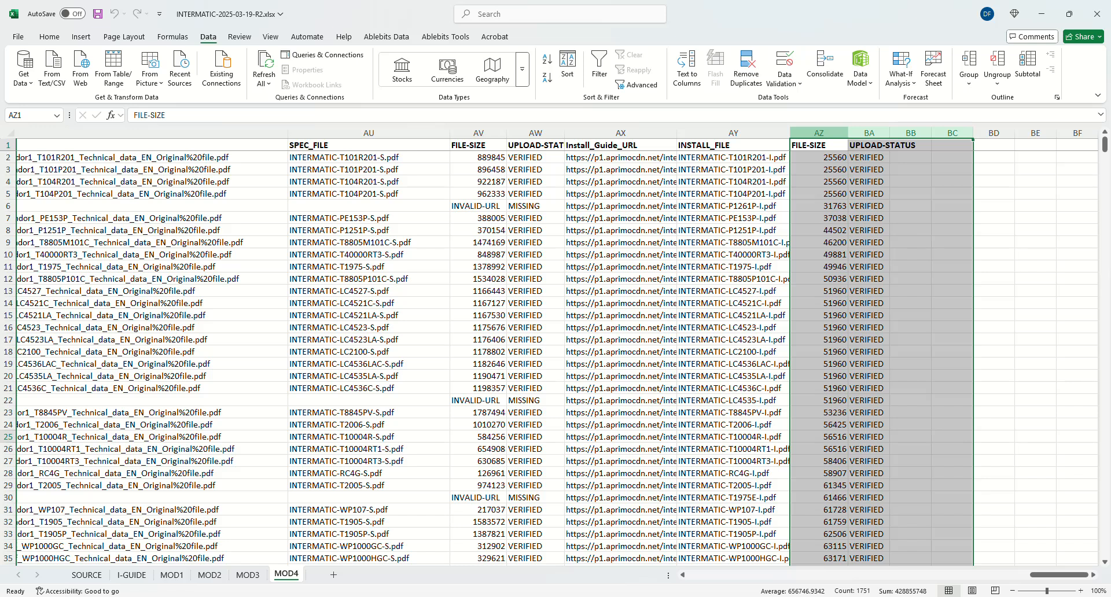
{"action": "key", "text": "alt+Tab"}
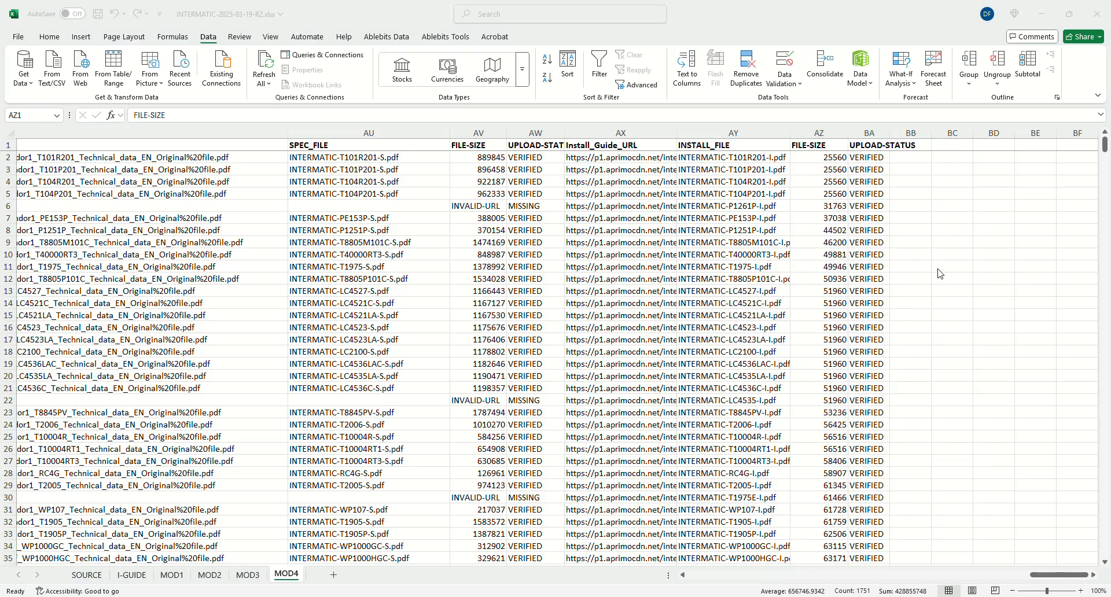
{"action": "key", "text": "alt+Tab"}
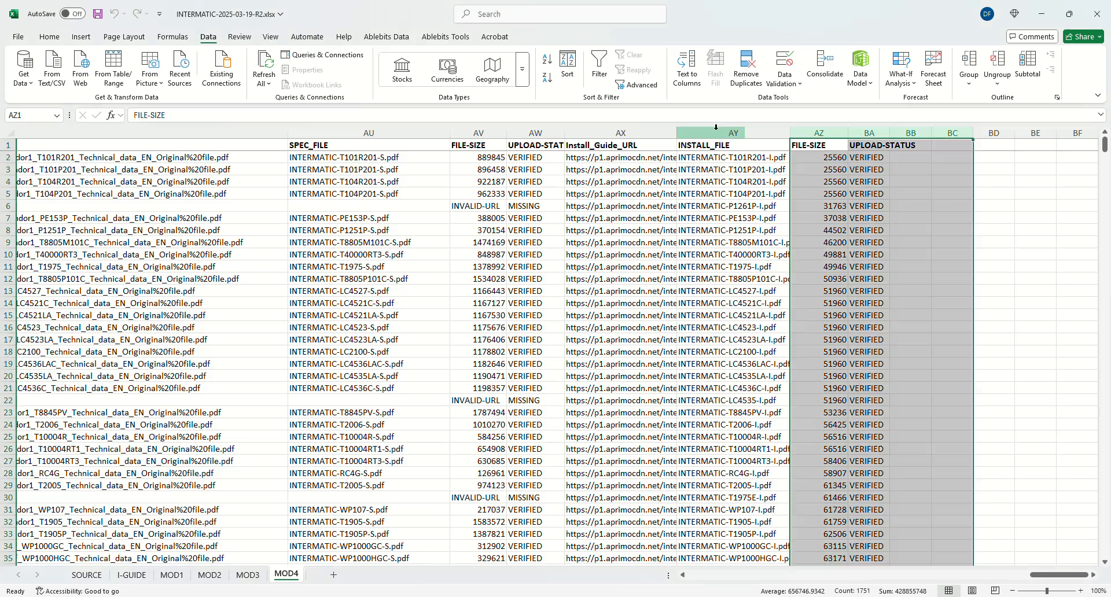
{"action": "left_click", "coordinate": [723, 134]}
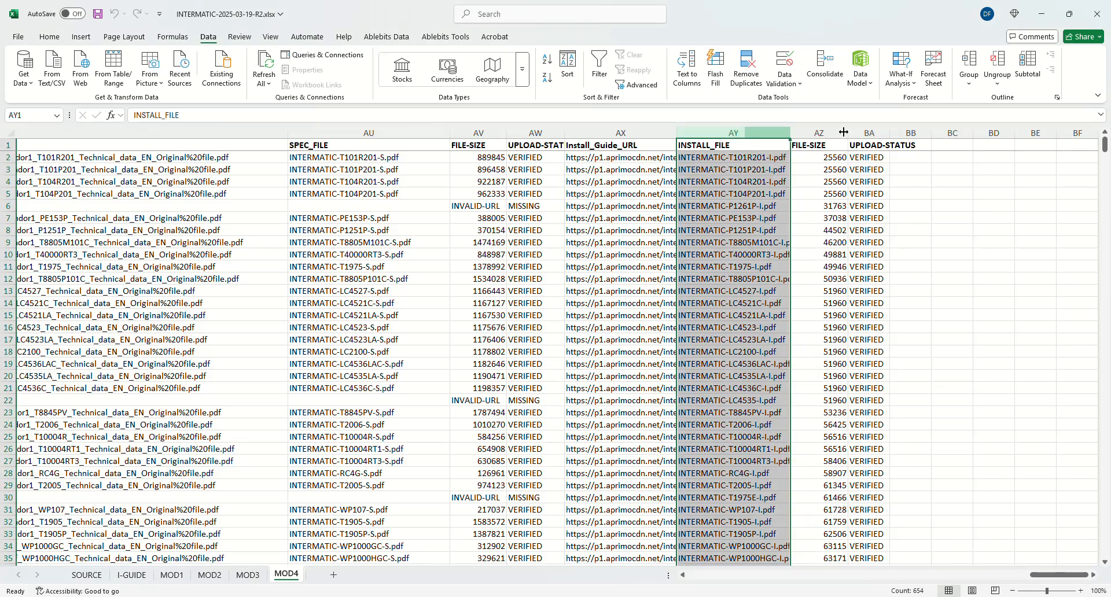
{"action": "left_click_drag", "start_coordinate": [827, 132], "coordinate": [894, 147]}
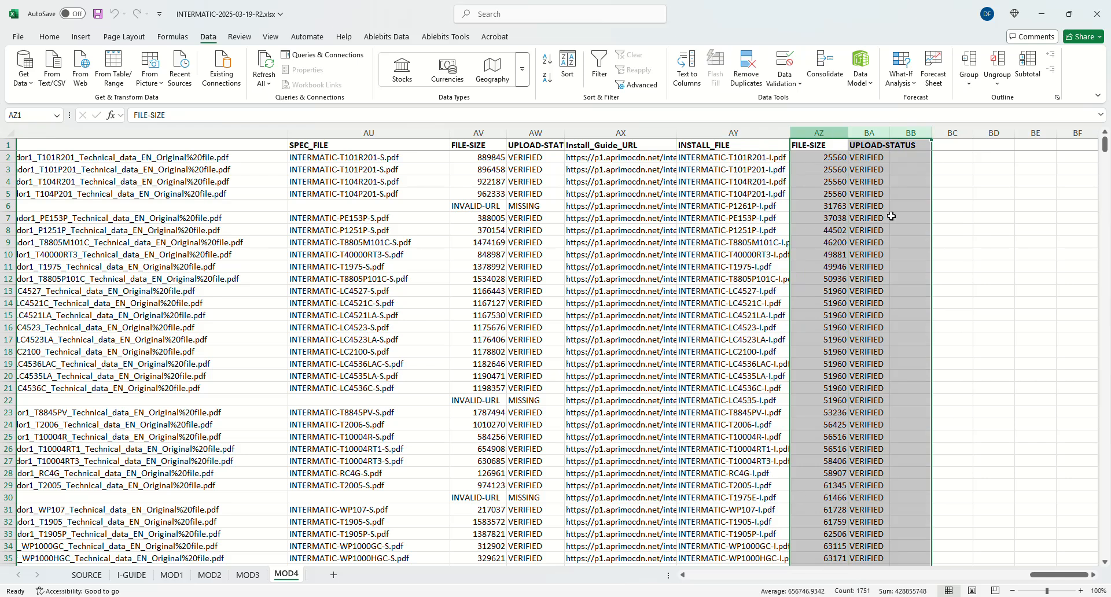
{"action": "right_click", "coordinate": [866, 277]}
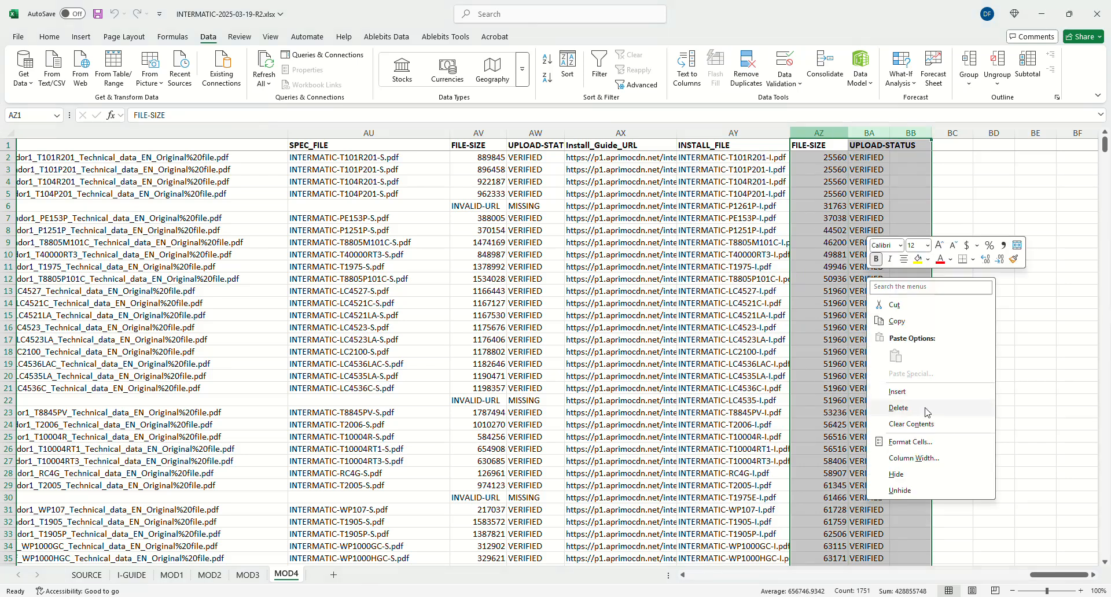
{"action": "left_click", "coordinate": [925, 412]}
- Delete the Install_Guide_URL column and the FILE-SIZE and UPLOAD-STATUS columns that follow SPEC_FILE
{"action": "left_click", "coordinate": [645, 129]}
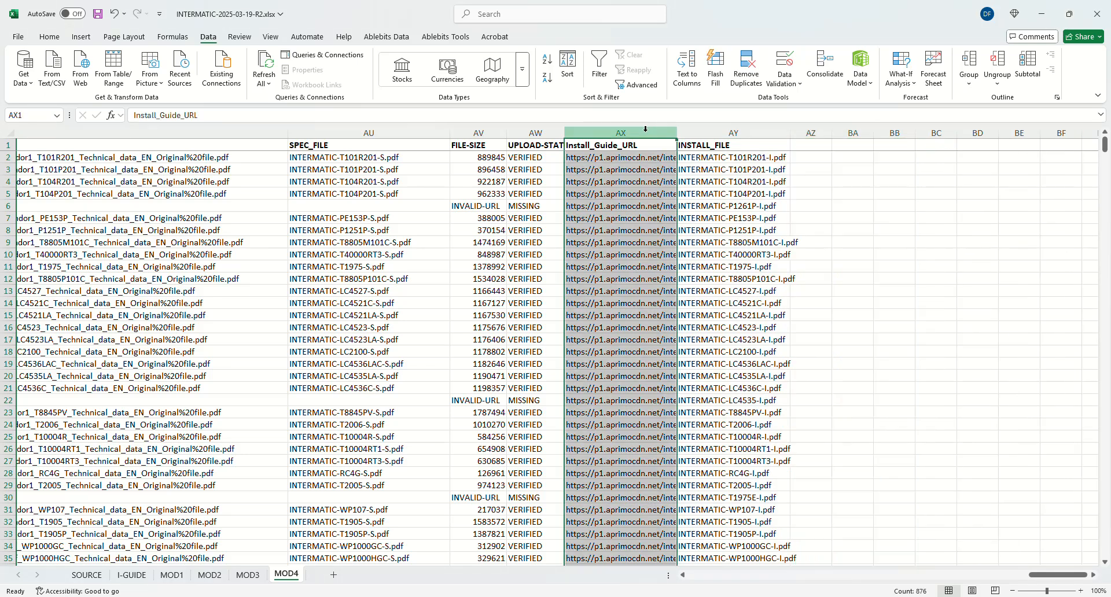
{"action": "right_click", "coordinate": [645, 129]}
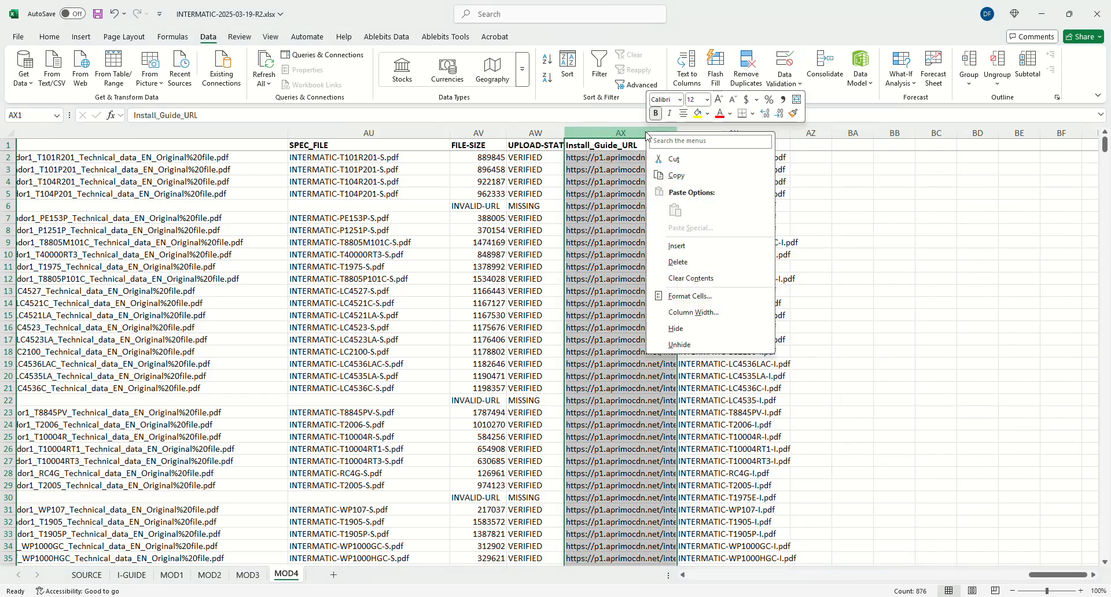
{"action": "left_click", "coordinate": [677, 265]}
{"action": "left_click_drag", "start_coordinate": [478, 132], "coordinate": [526, 133]}
{"action": "right_click", "coordinate": [526, 133]}
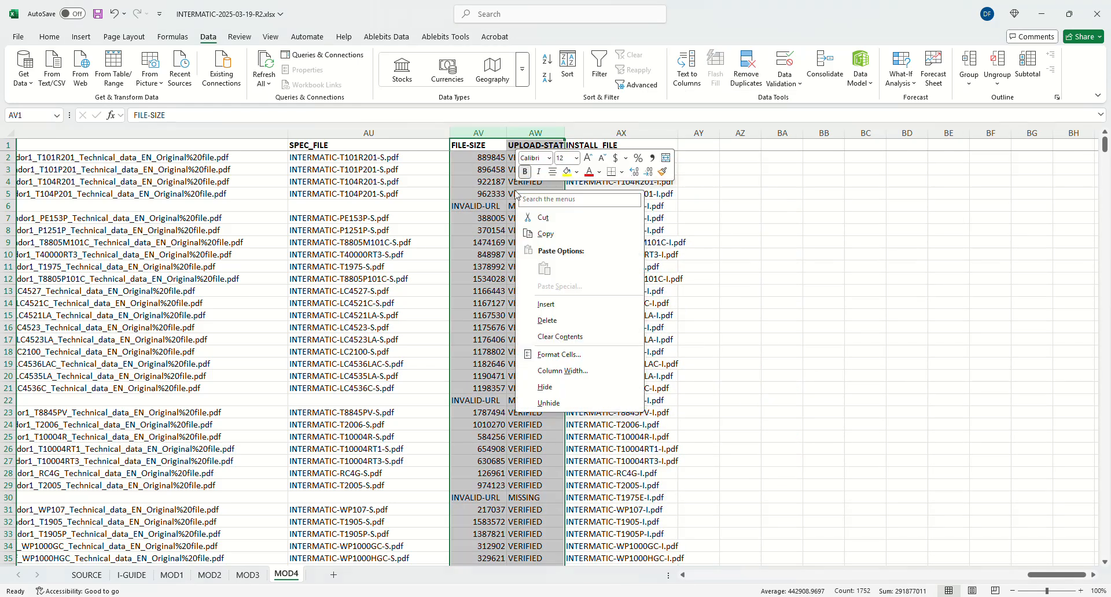
{"action": "left_click", "coordinate": [565, 321]}
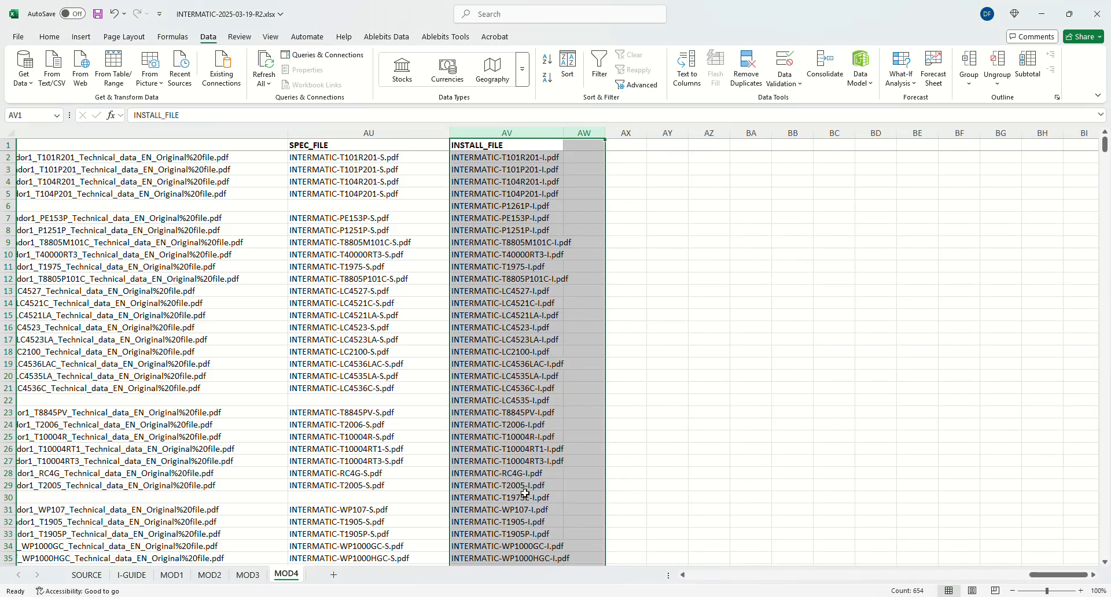
- Delete the Spec_Sheet_URL column from the MOD4 sheet
{"action": "left_click_drag", "start_coordinate": [1056, 574], "coordinate": [1014, 575]}
{"action": "left_click", "coordinate": [729, 133]}
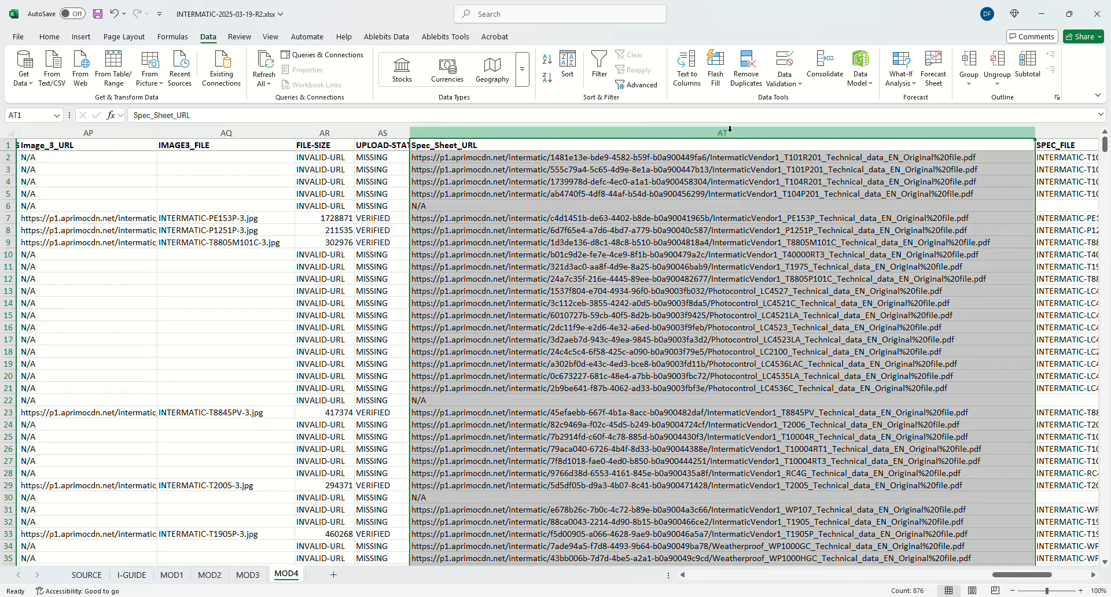
{"action": "right_click", "coordinate": [730, 134]}
{"action": "left_click", "coordinate": [782, 263]}
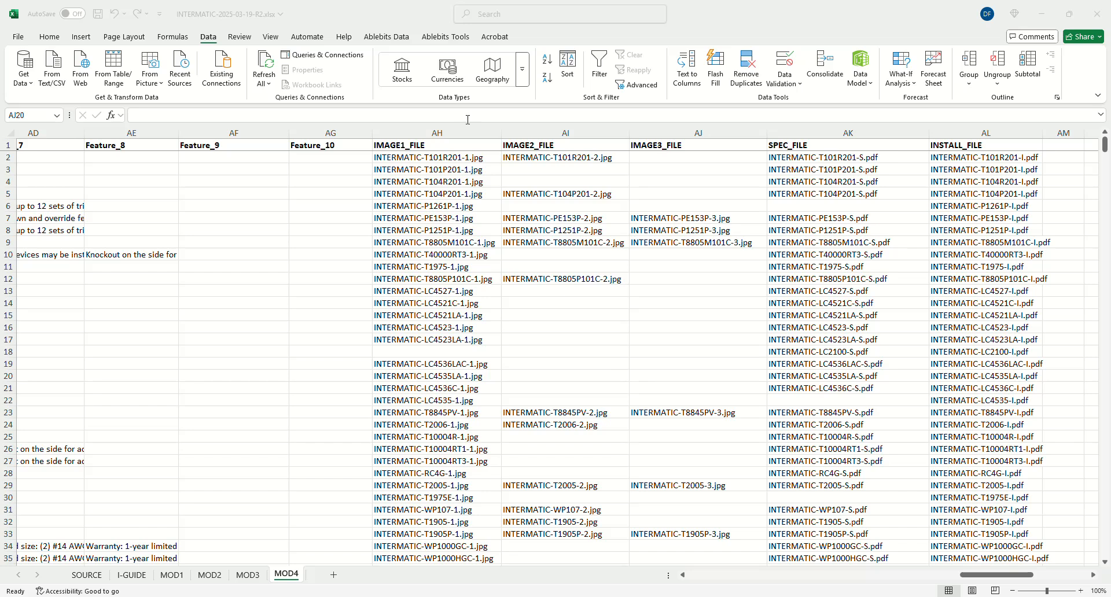
- Review the remaining image, SPEC_FILE and INSTALL_FILE columns, plus the Short_Description and Product Code/SKU columns
{"action": "left_click", "coordinate": [507, 131]}
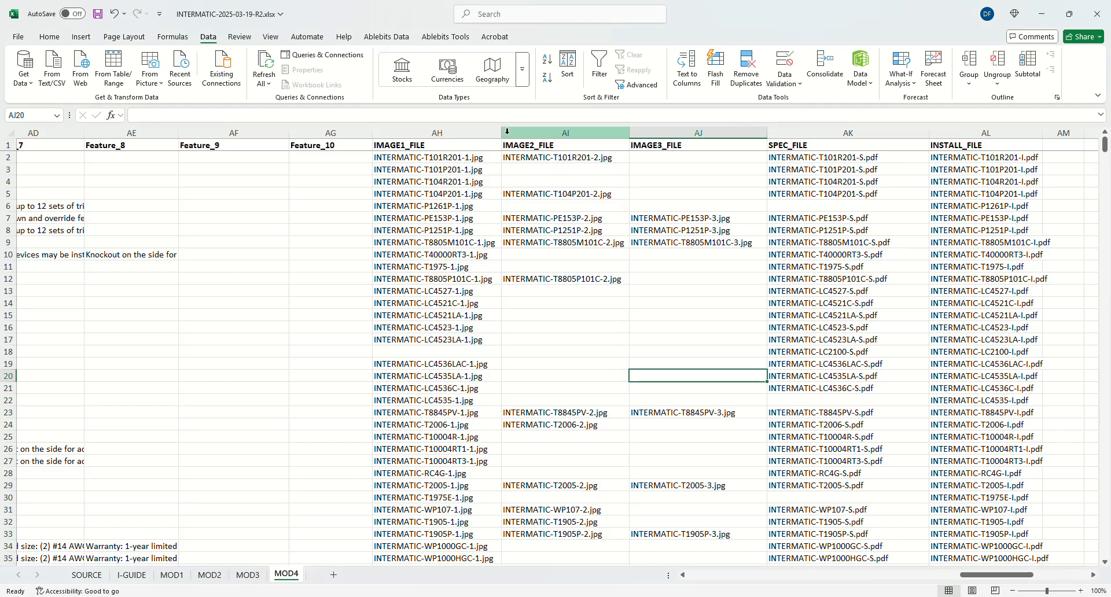
{"action": "left_click", "coordinate": [580, 130]}
{"action": "left_click", "coordinate": [804, 144]}
{"action": "left_click", "coordinate": [1011, 135]}
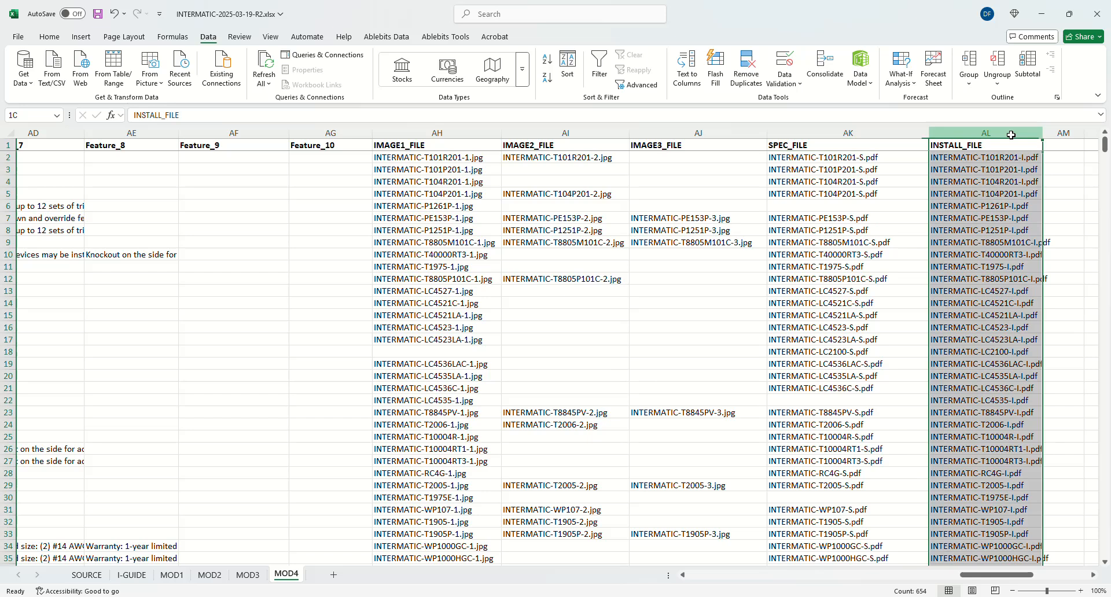
{"action": "left_click", "coordinate": [1079, 511]}
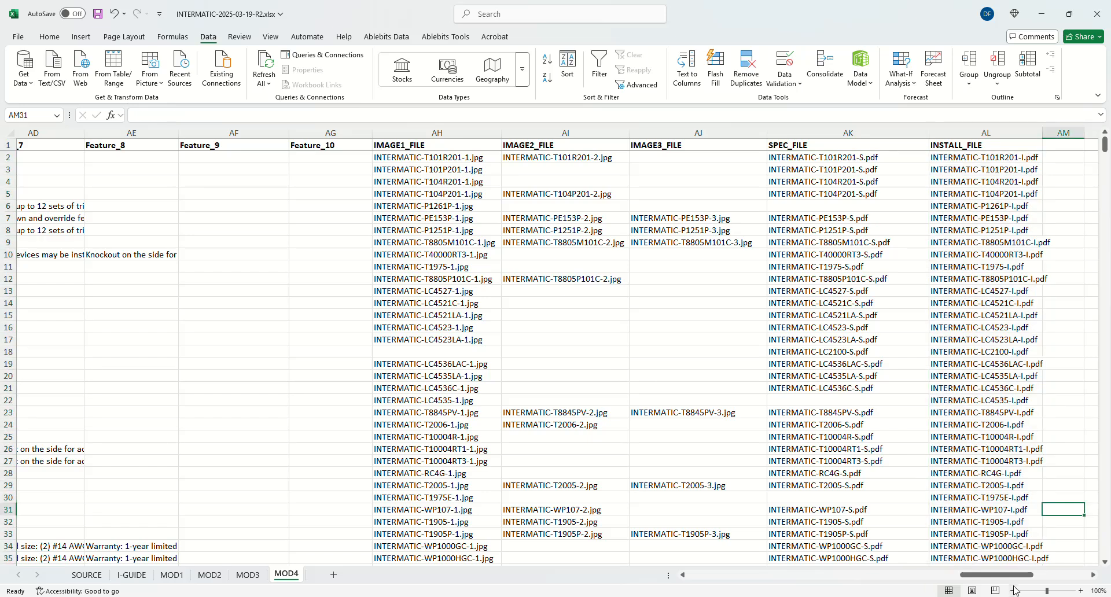
{"action": "left_click_drag", "start_coordinate": [1009, 576], "coordinate": [779, 552]}
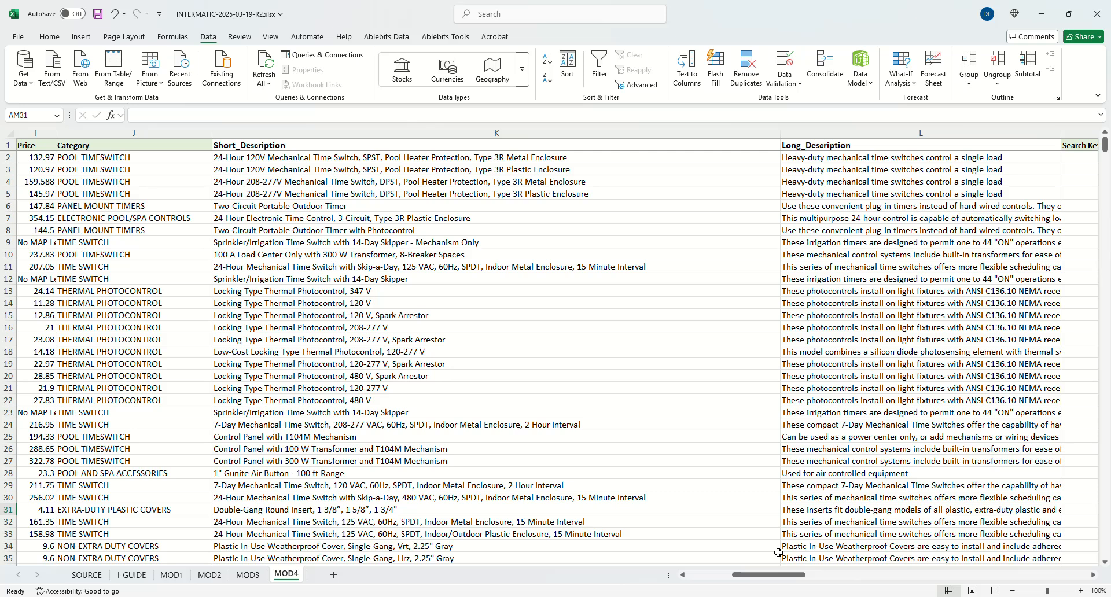
{"action": "left_click", "coordinate": [438, 132]}
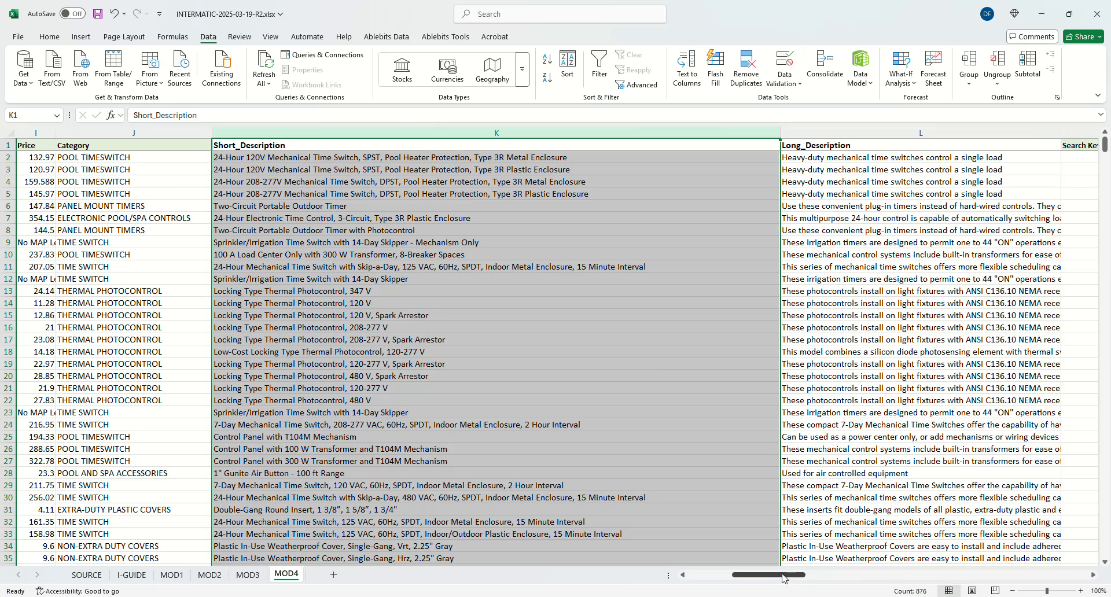
{"action": "left_click_drag", "start_coordinate": [735, 577], "coordinate": [691, 579]}
{"action": "left_click", "coordinate": [158, 132]}
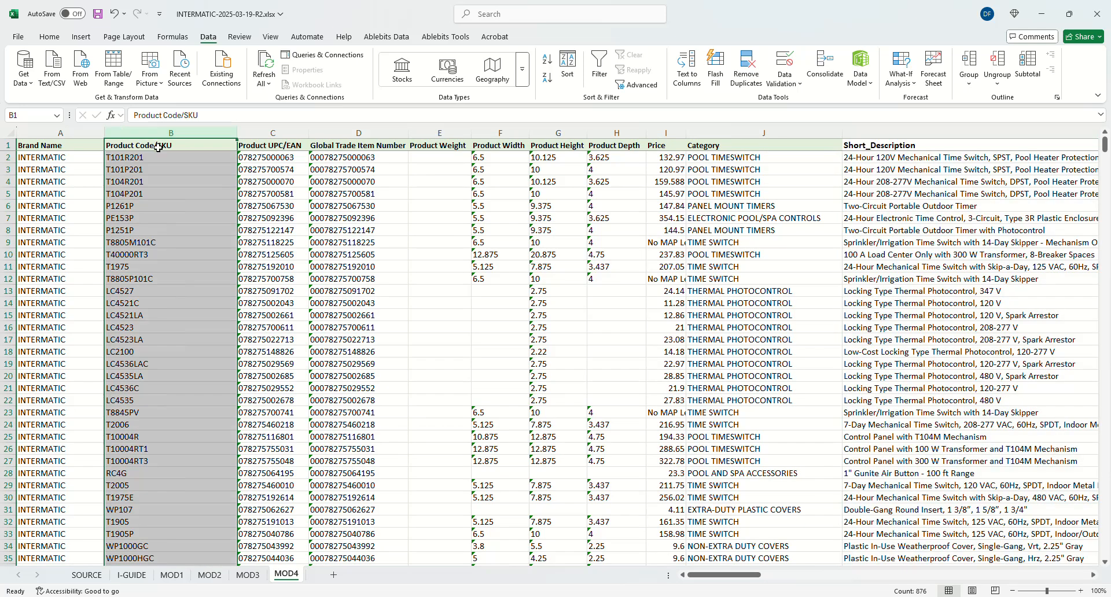
- Enter the formula =LEN(K2) in cell L2 to count the characters of the first Short_Description
{"action": "left_click_drag", "start_coordinate": [736, 576], "coordinate": [780, 579]}
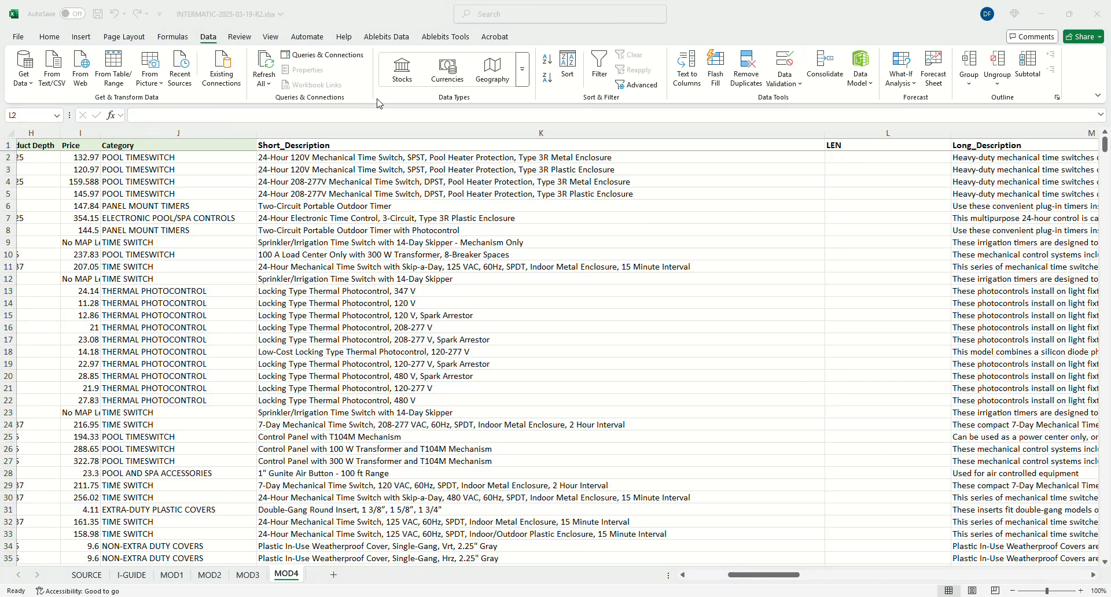
{"action": "left_click", "coordinate": [912, 156]}
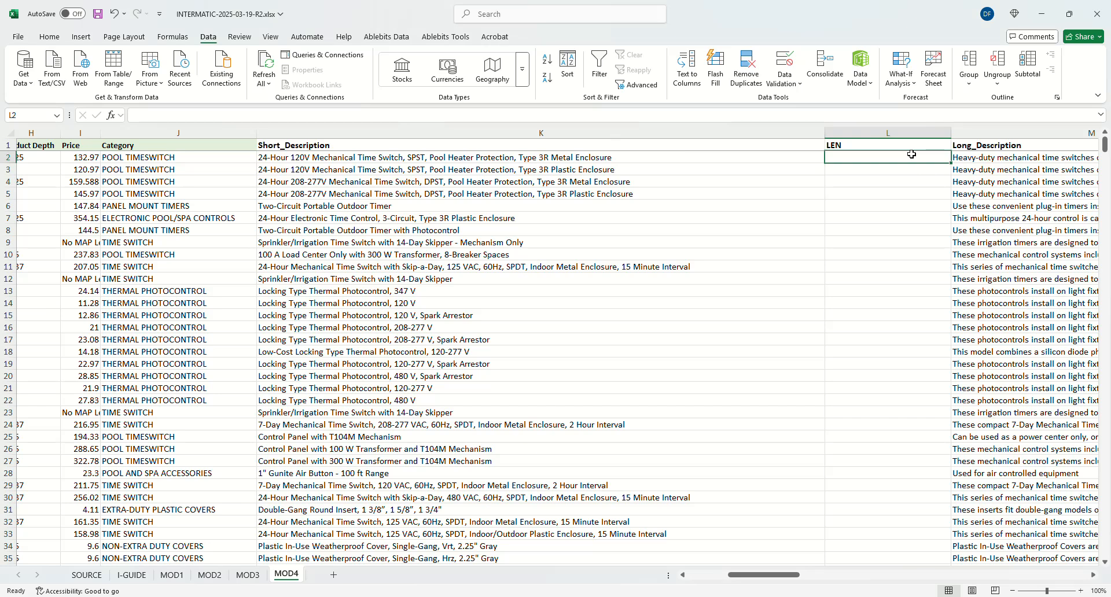
{"action": "type", "text": "="}
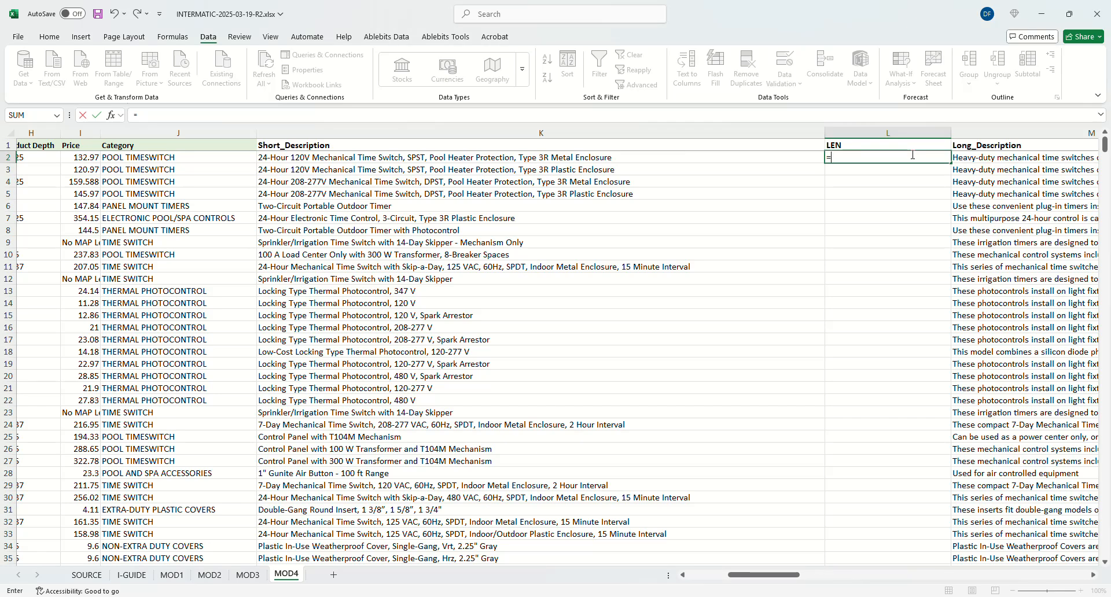
{"action": "type", "text": "LEN(K"}
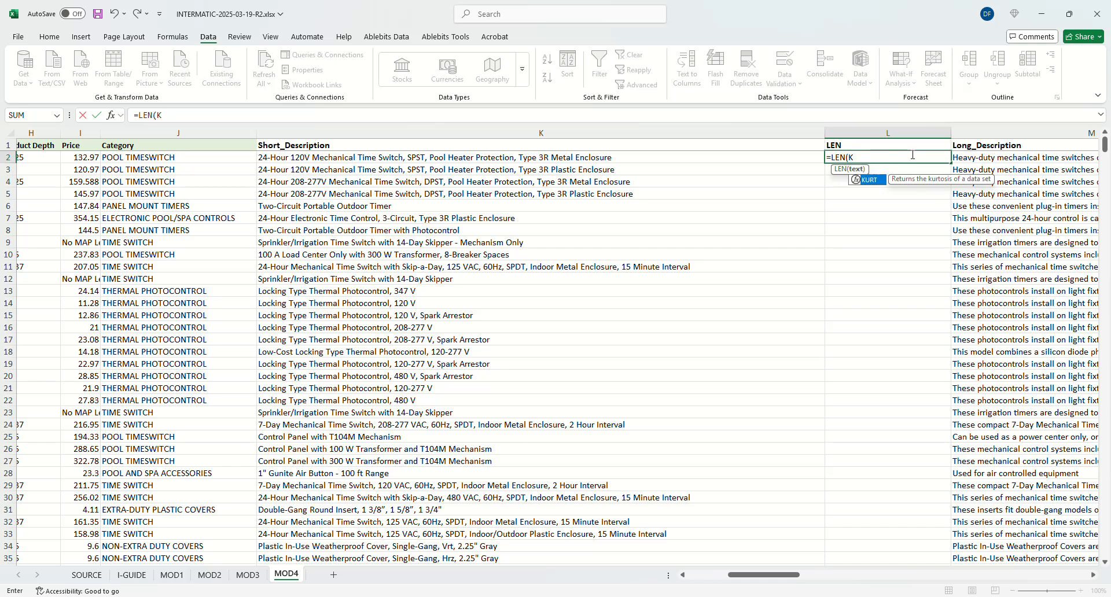
{"action": "key", "text": "Left"}
{"action": "type", "text": ")"}
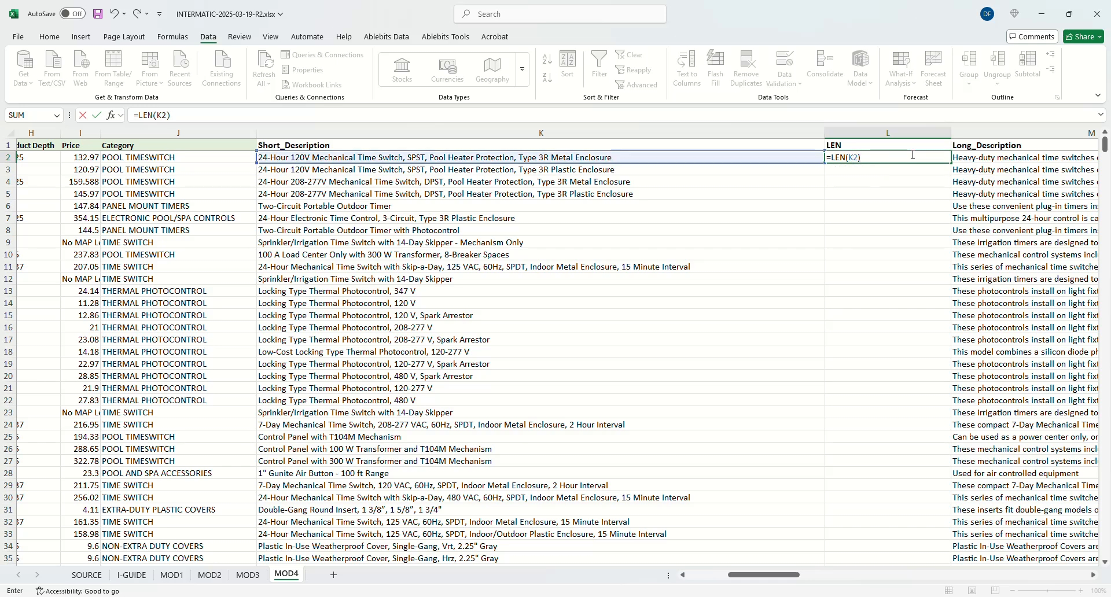
{"action": "key", "text": "Return"}
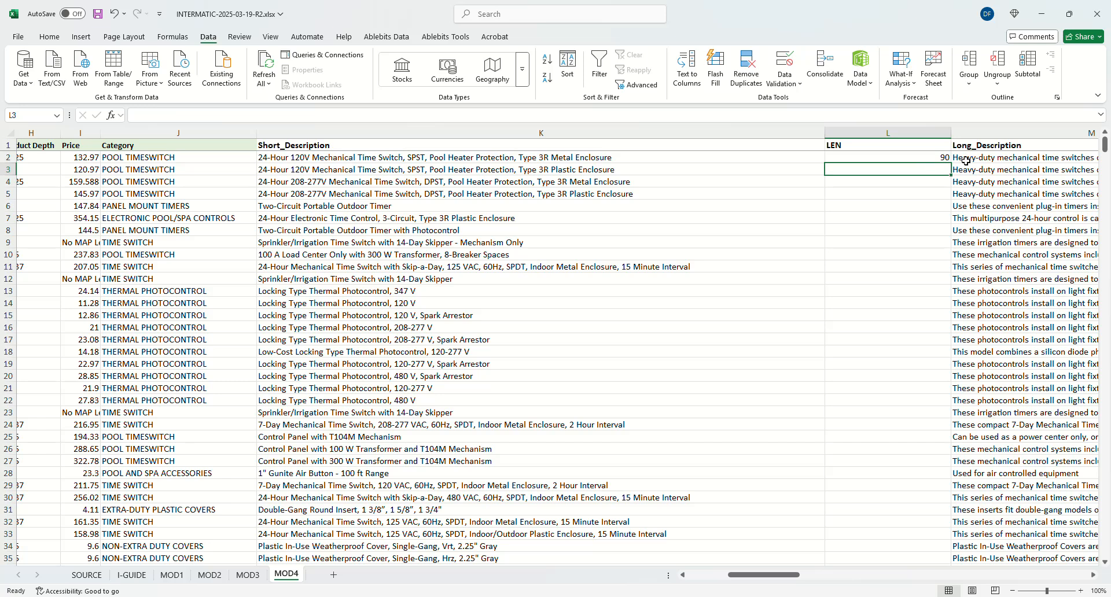
- Fill the LEN formula from L2 down to the last product row of column L
{"action": "left_click", "coordinate": [943, 161]}
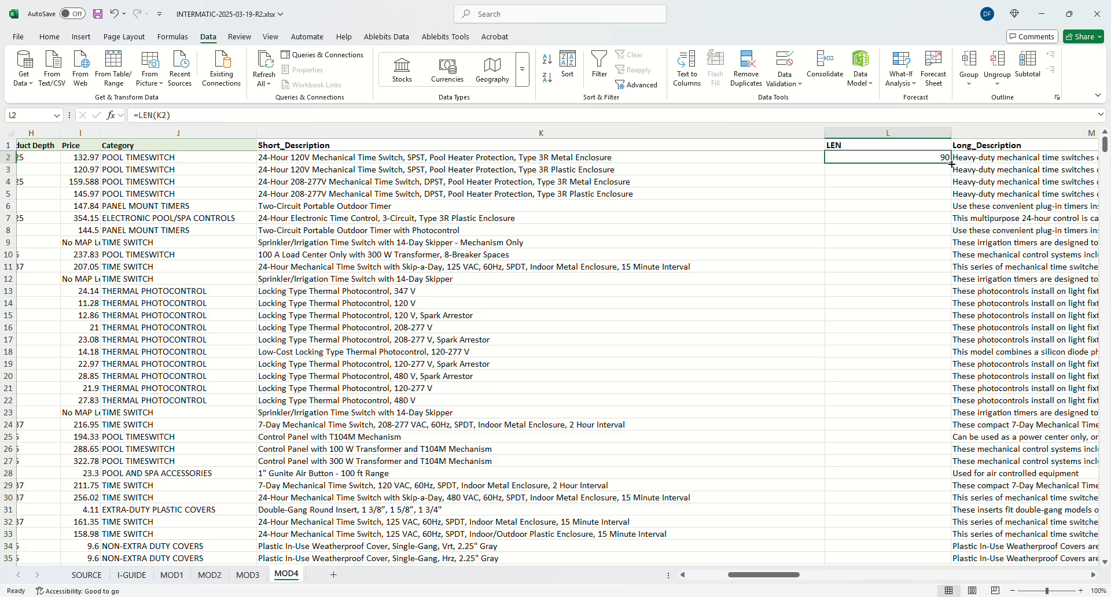
{"action": "double_click", "coordinate": [951, 162]}
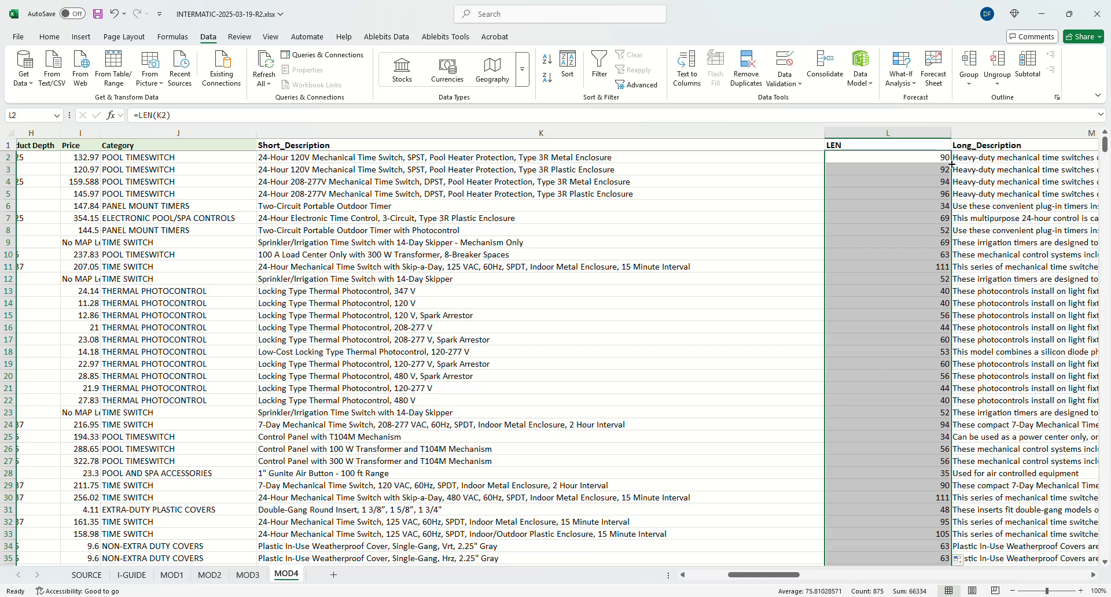
- Sort the entire MOD4 sheet by the LEN column in A to Z order, treating the first row as headers
{"action": "left_click_drag", "start_coordinate": [791, 577], "coordinate": [750, 578]}
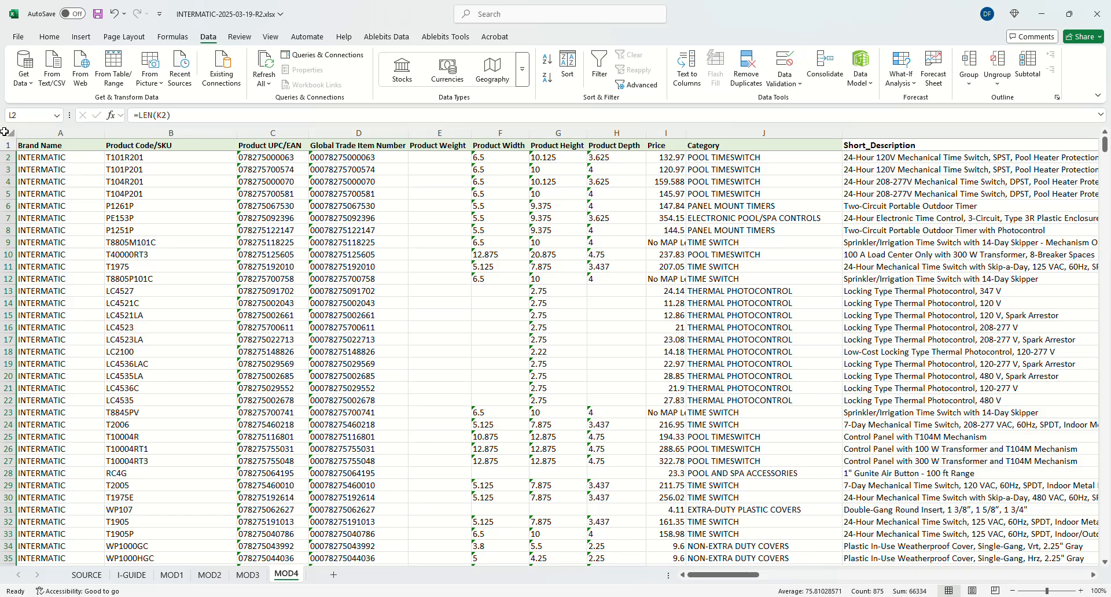
{"action": "left_click", "coordinate": [8, 132]}
{"action": "left_click", "coordinate": [568, 60]}
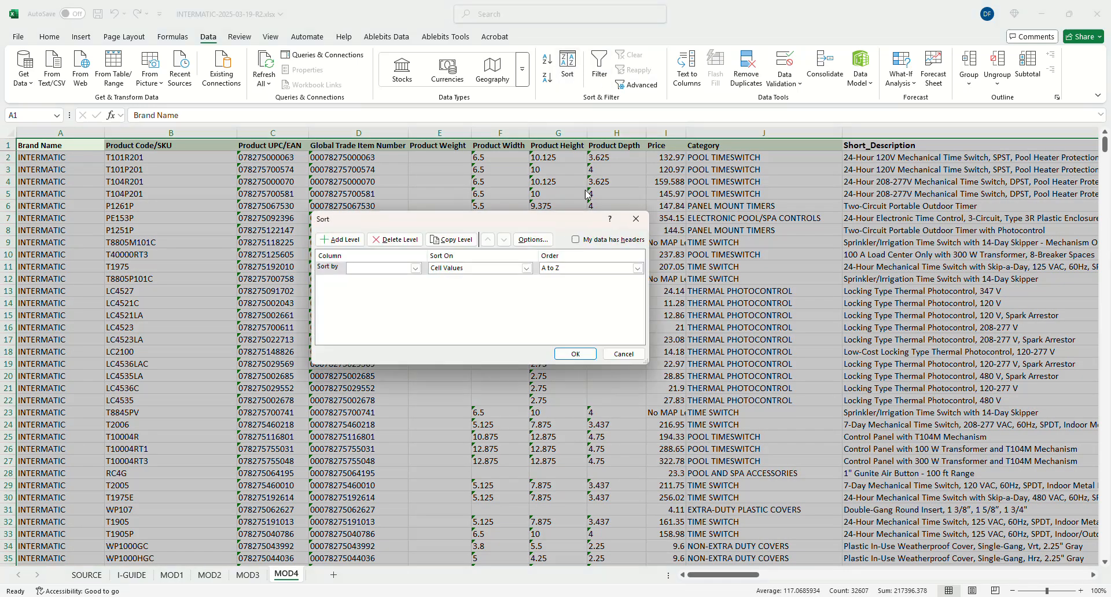
{"action": "left_click", "coordinate": [415, 268]}
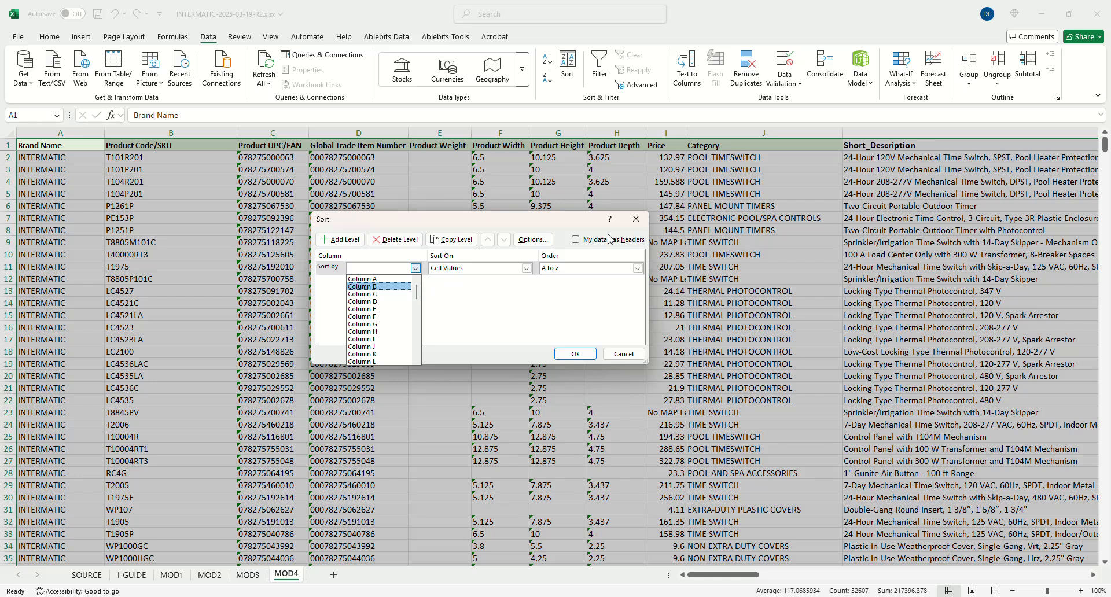
{"action": "left_click", "coordinate": [575, 239]}
{"action": "left_click", "coordinate": [575, 239]}
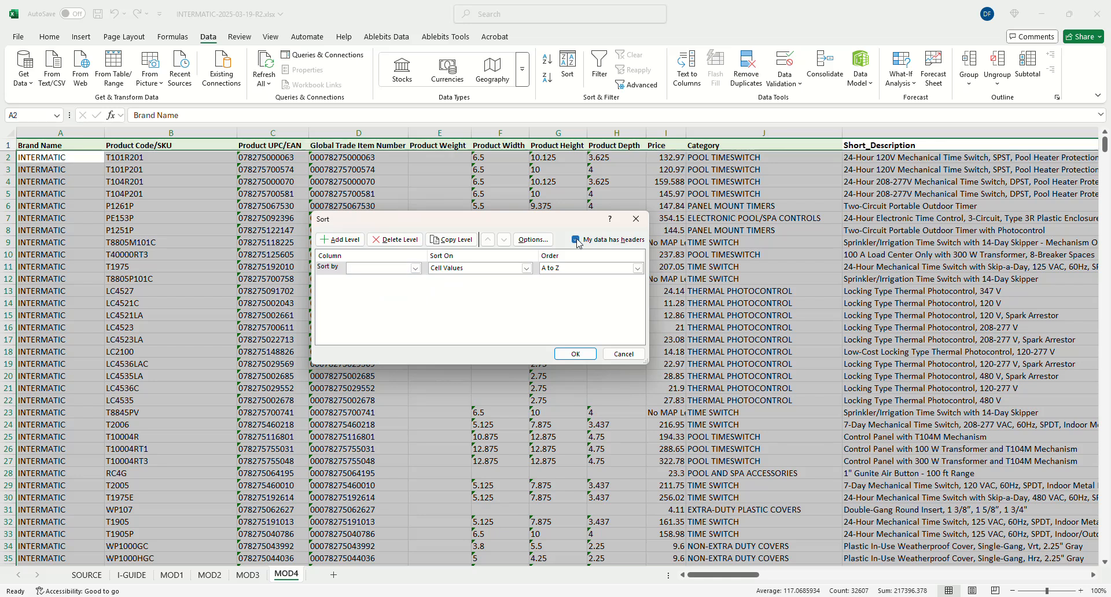
{"action": "left_click", "coordinate": [415, 268]}
{"action": "left_click", "coordinate": [382, 362]}
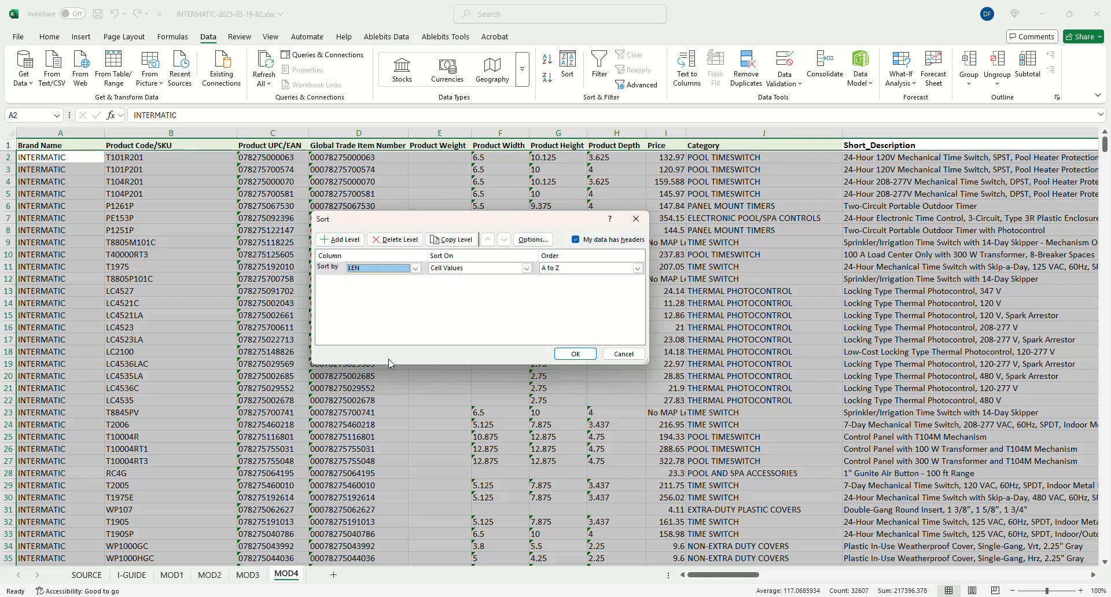
{"action": "left_click", "coordinate": [575, 354]}
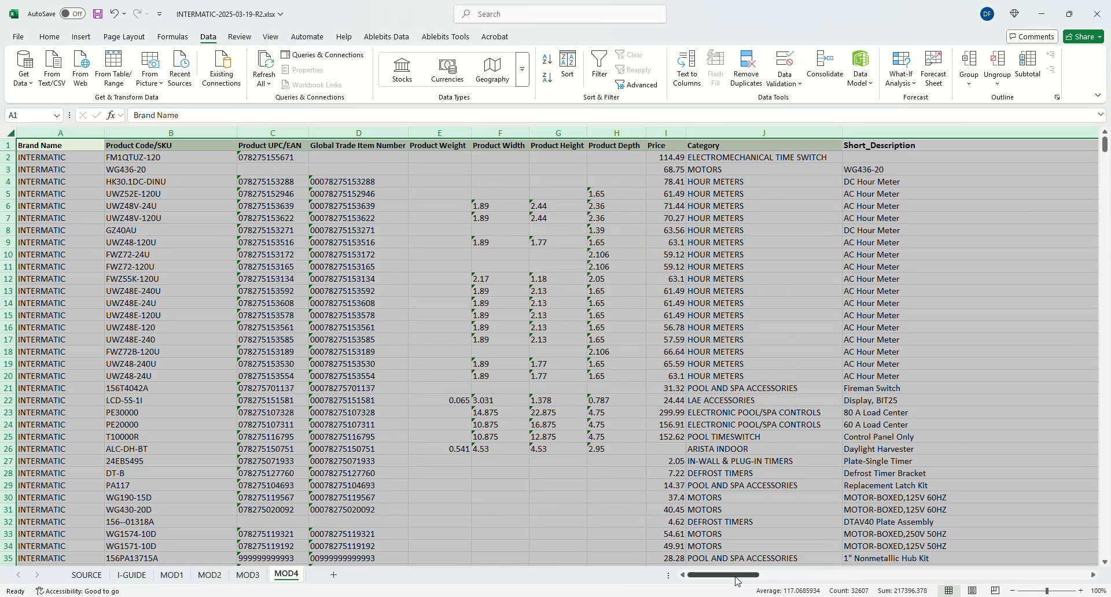
- Copy the Short_Description "AC Hour Meter" from K10 into the empty Long_Description cell M10
{"action": "mouse_move", "coordinate": [763, 584]}
{"action": "left_mouse_down"}
{"action": "mouse_move", "coordinate": [822, 578]}
{"action": "mouse_move", "coordinate": [789, 550]}
{"action": "mouse_move", "coordinate": [755, 574]}
{"action": "left_mouse_up"}
{"action": "left_click", "coordinate": [567, 356]}
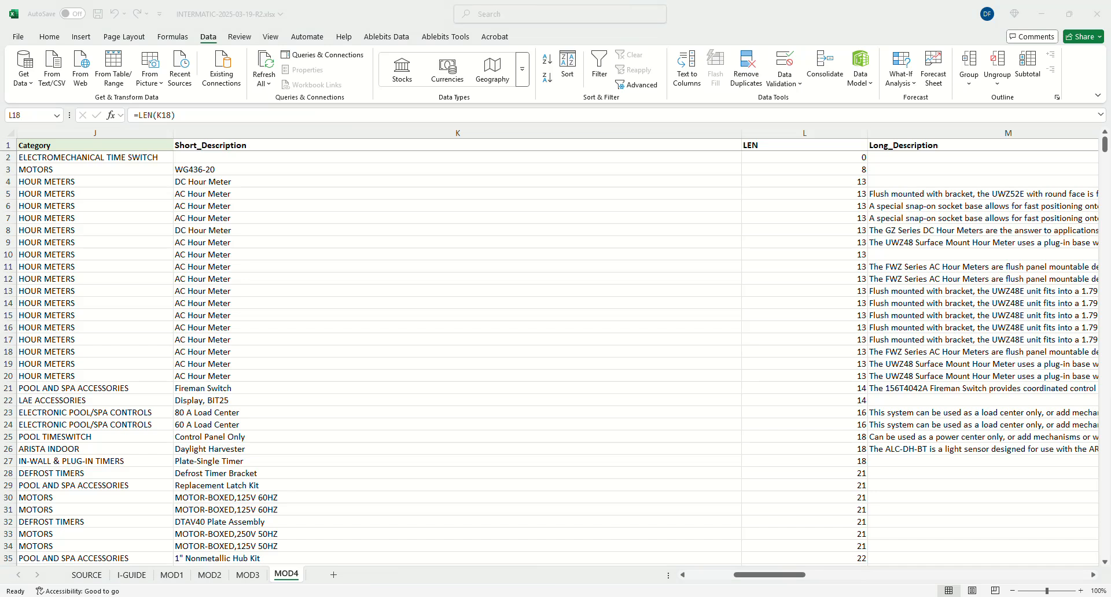
{"action": "left_click", "coordinate": [257, 153]}
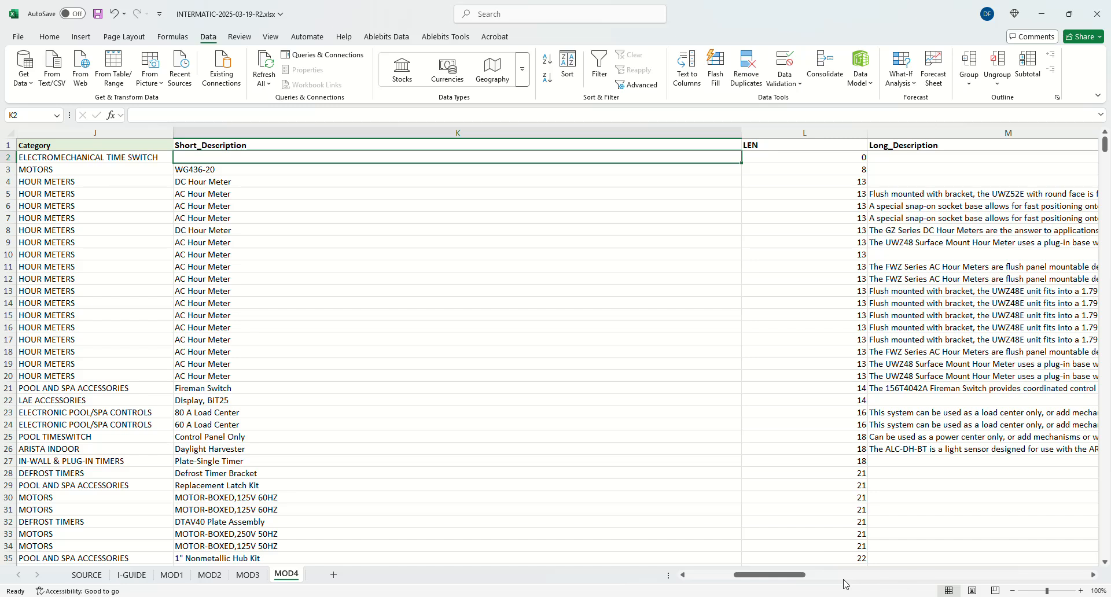
{"action": "scroll", "coordinate": [810, 521], "scroll_direction": "right", "scroll_amount": 3}
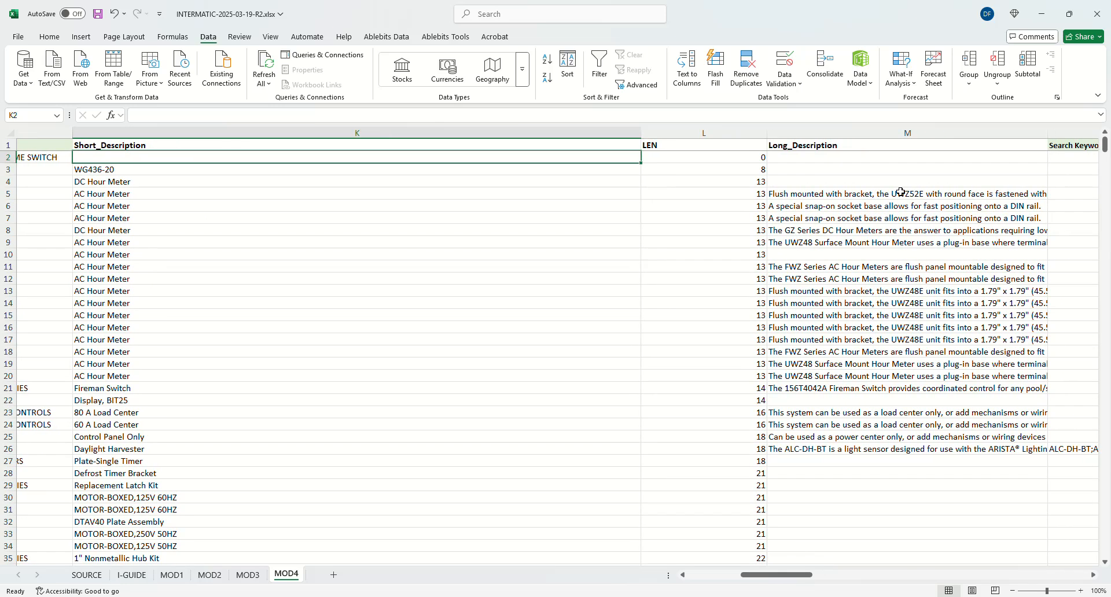
{"action": "left_click", "coordinate": [110, 209]}
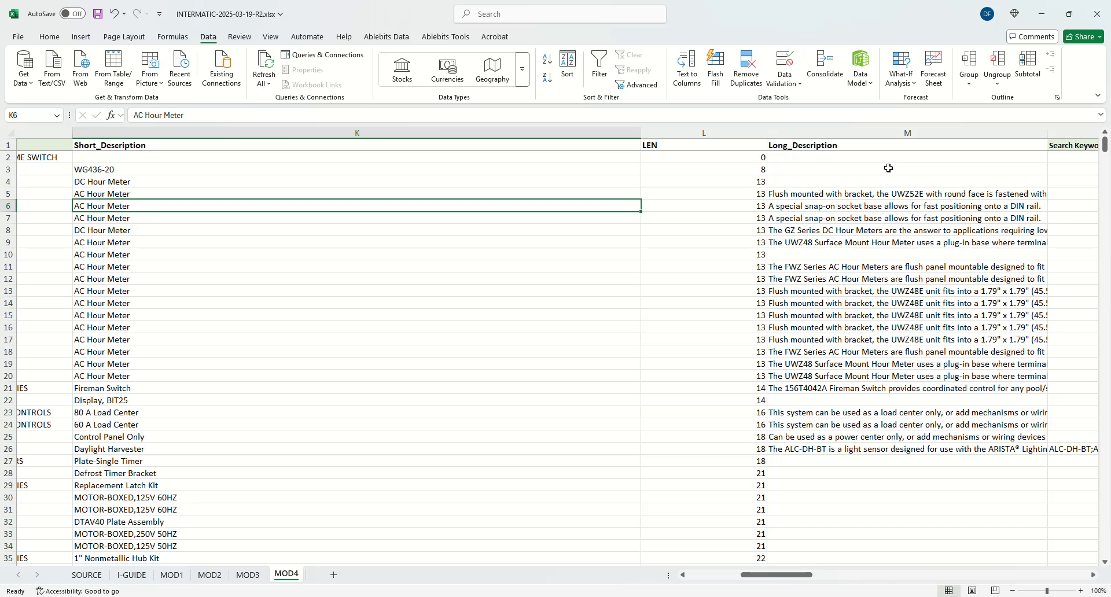
{"action": "left_click", "coordinate": [141, 255]}
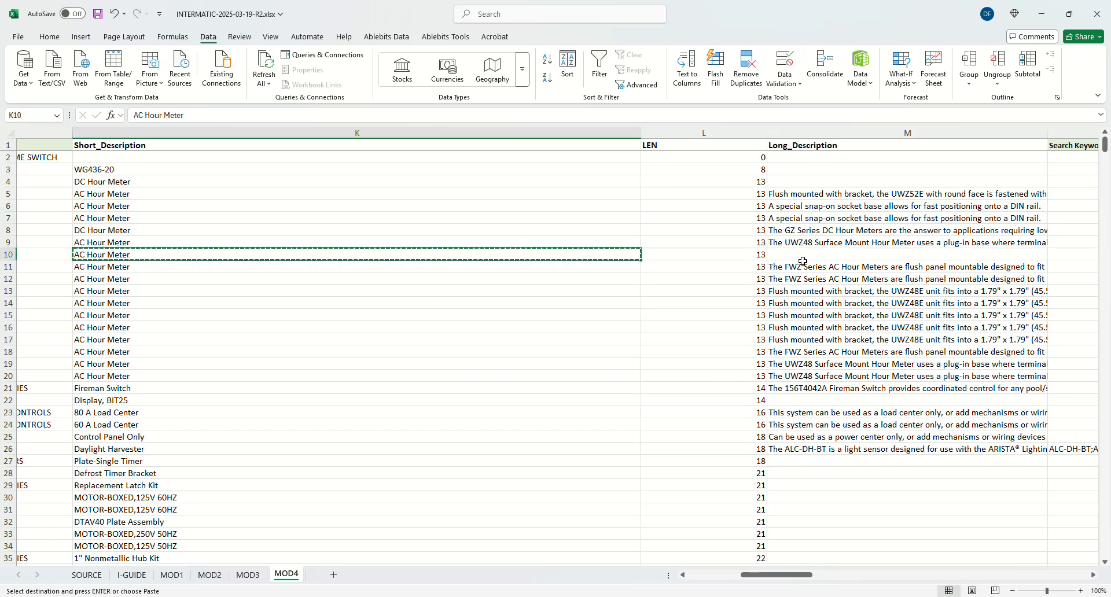
{"action": "left_click", "coordinate": [834, 254]}
{"action": "key", "text": "ctrl+v"}
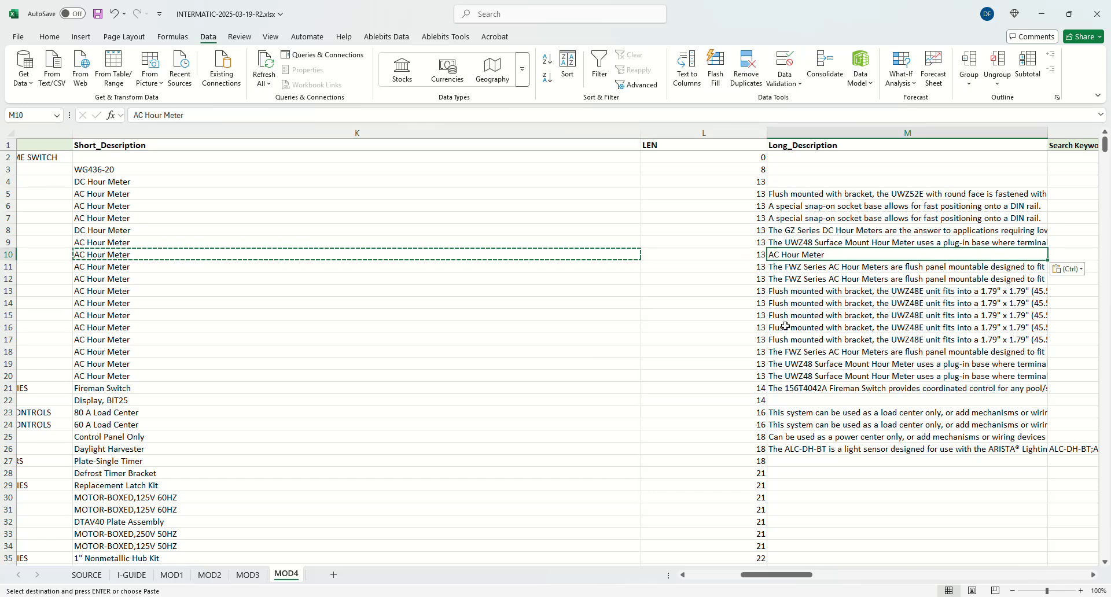
{"action": "left_click", "coordinate": [536, 365]}
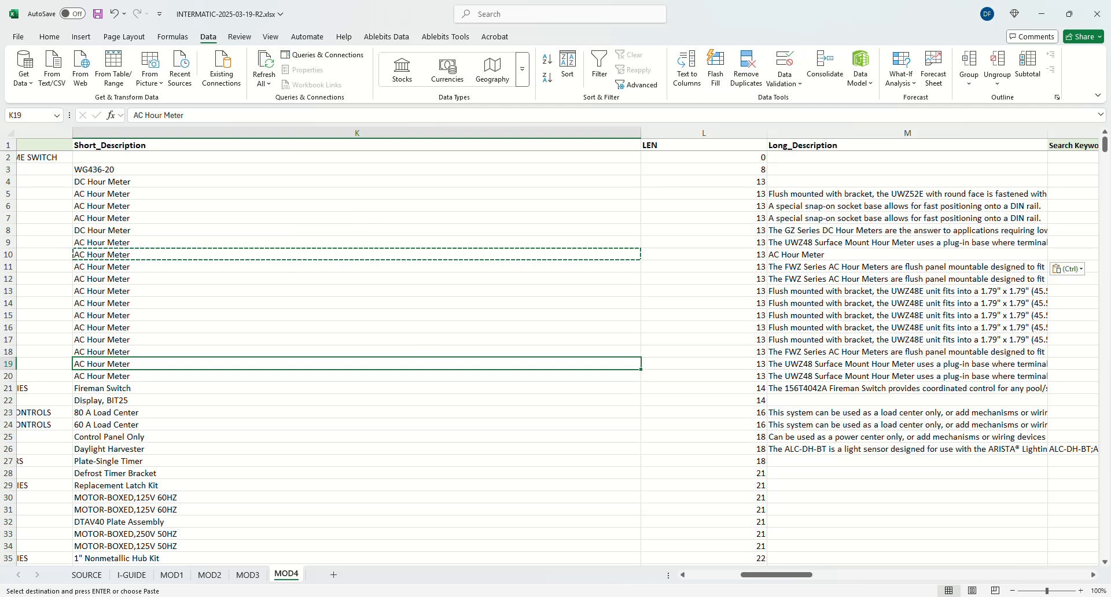
- Delete row 2, the FM1QTUZ-120 product that has no Short_Description
{"action": "left_click_drag", "start_coordinate": [751, 575], "coordinate": [697, 575]}
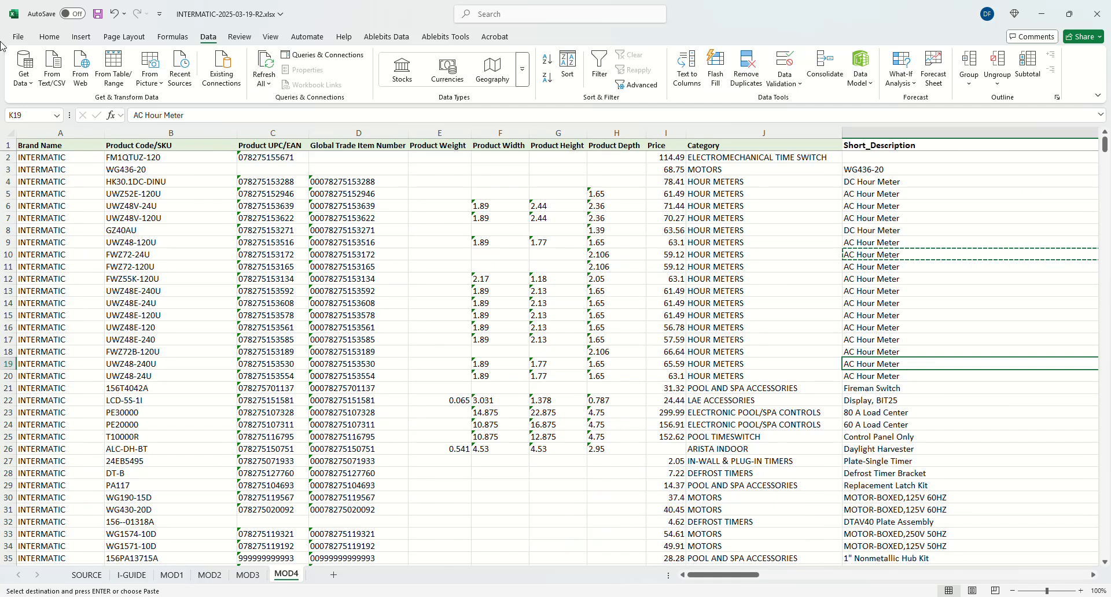
{"action": "left_click", "coordinate": [5, 156]}
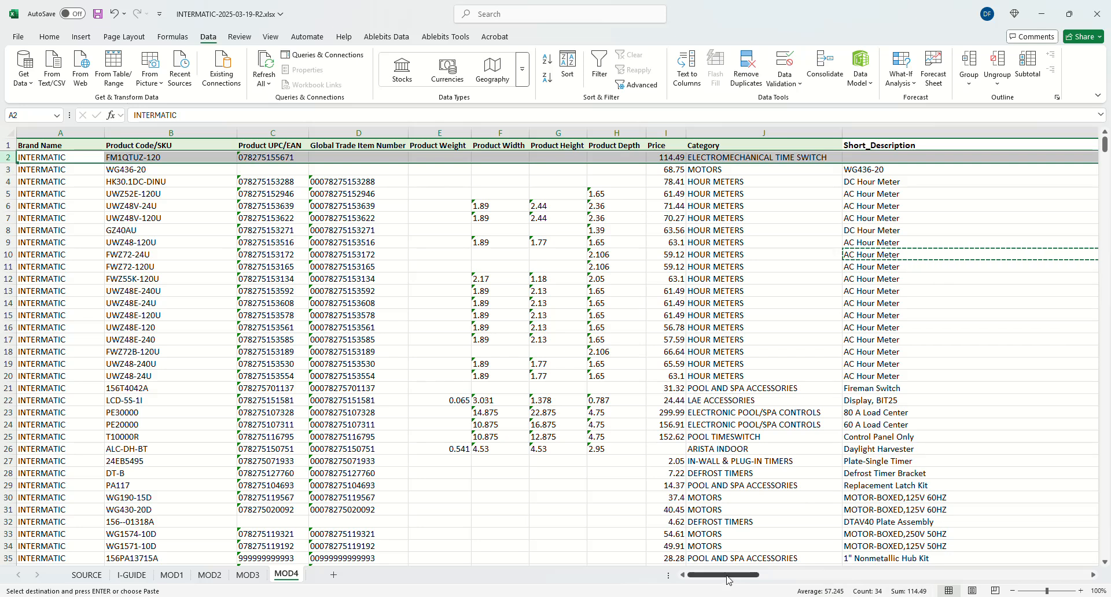
{"action": "left_click_drag", "start_coordinate": [728, 580], "coordinate": [703, 570]}
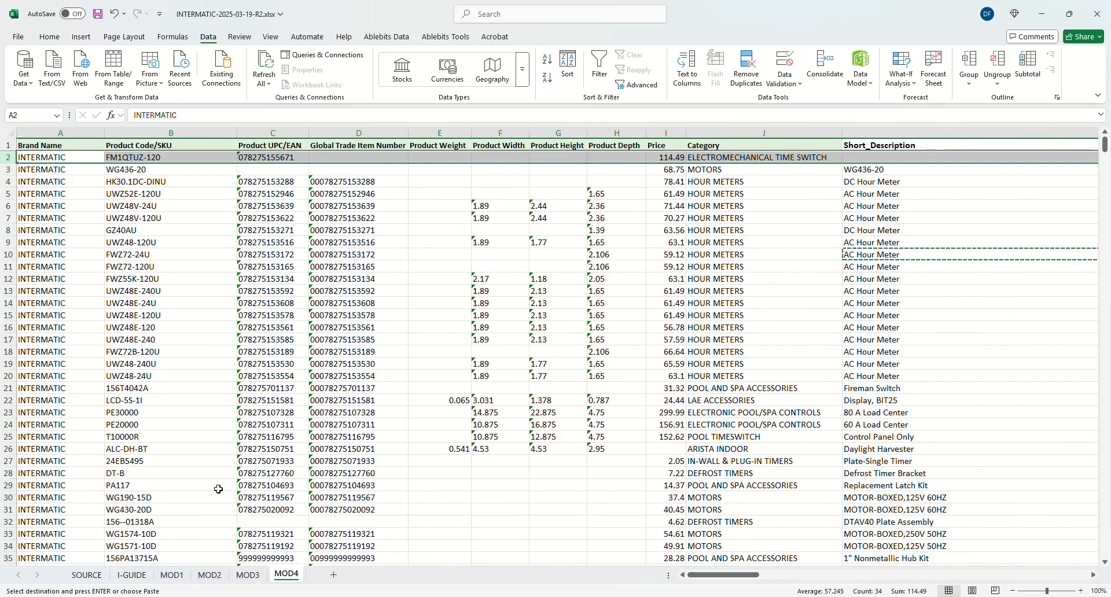
{"action": "right_click", "coordinate": [9, 161]}
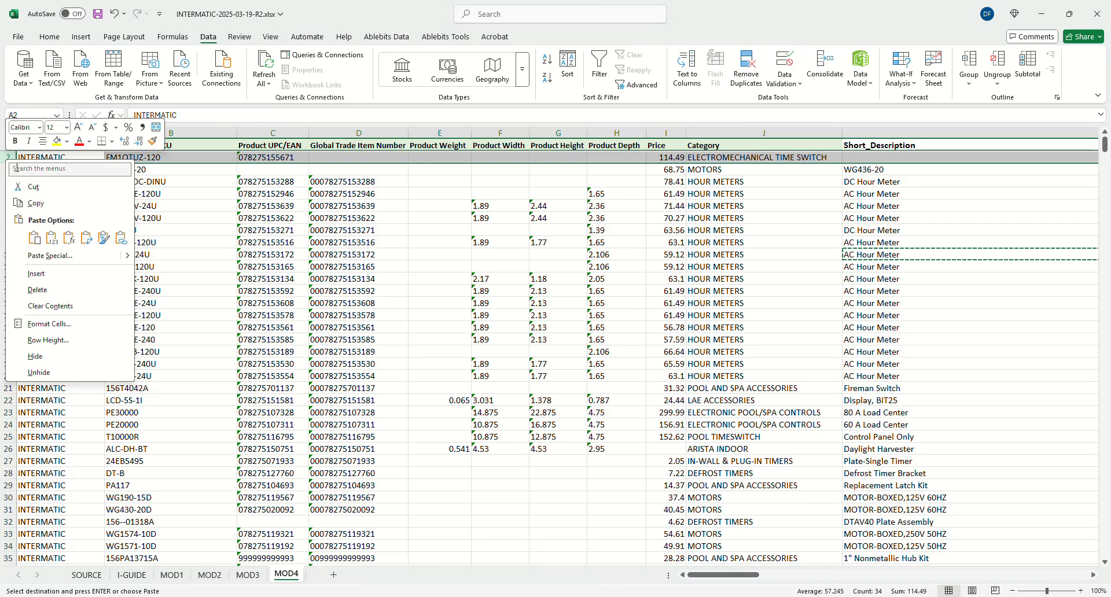
{"action": "left_click", "coordinate": [64, 287]}
{"action": "left_click", "coordinate": [937, 351]}
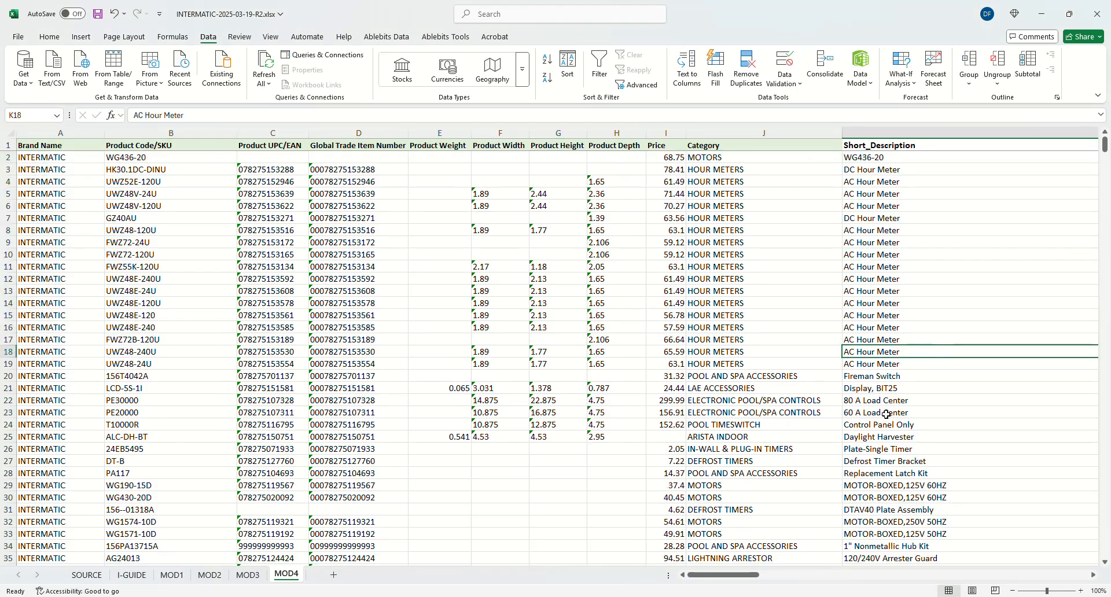
- Switch to Visual Studio Code and run desc-shorten-to-XX-chars-B3.py on column k with a maximum of 60 characters, then minimize the editor
{"action": "left_click_drag", "start_coordinate": [744, 576], "coordinate": [796, 587]}
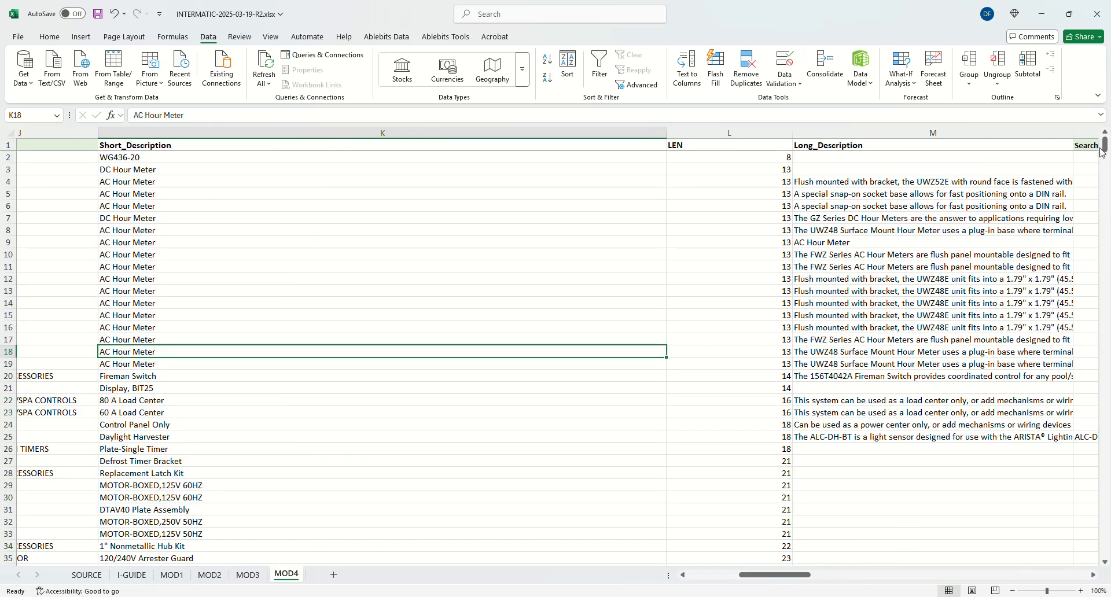
{"action": "left_click_drag", "start_coordinate": [1105, 147], "coordinate": [1106, 149]}
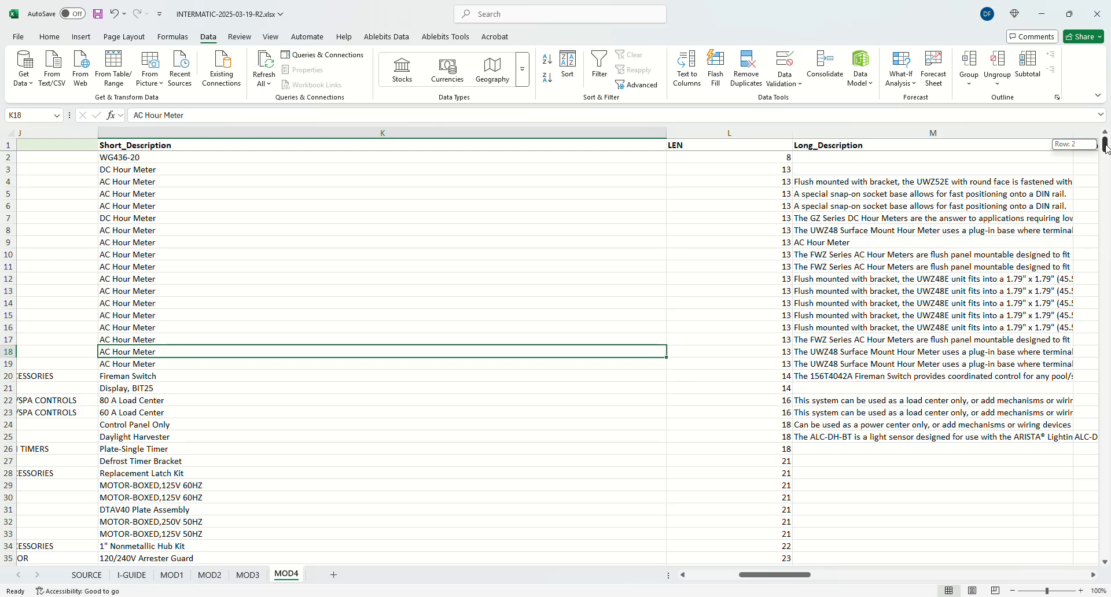
{"action": "left_click_drag", "start_coordinate": [1106, 149], "coordinate": [1106, 549]}
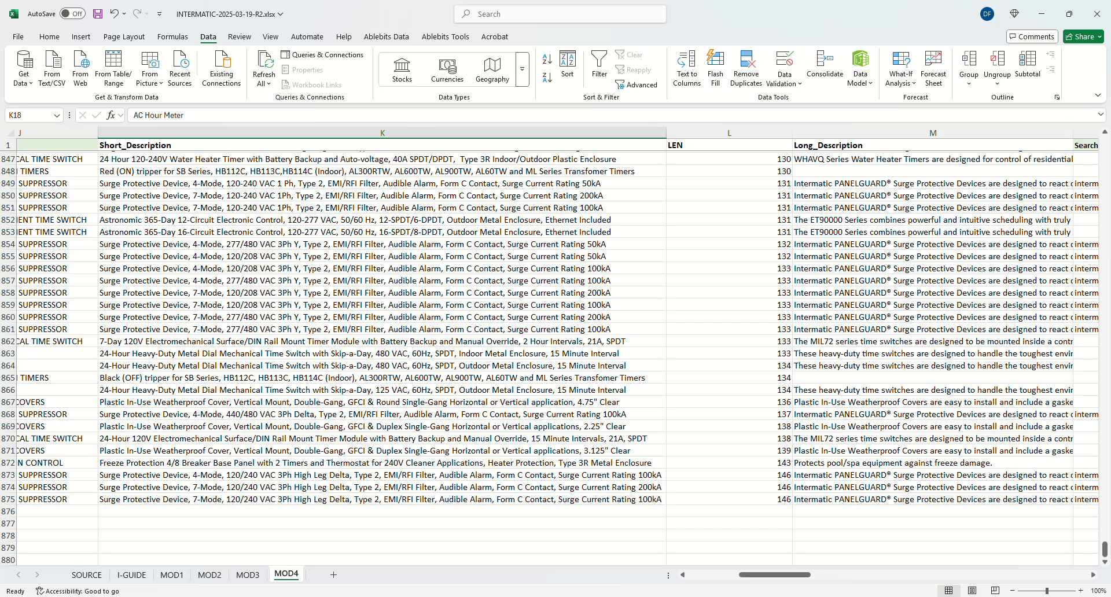
{"action": "key", "text": "alt+Tab"}
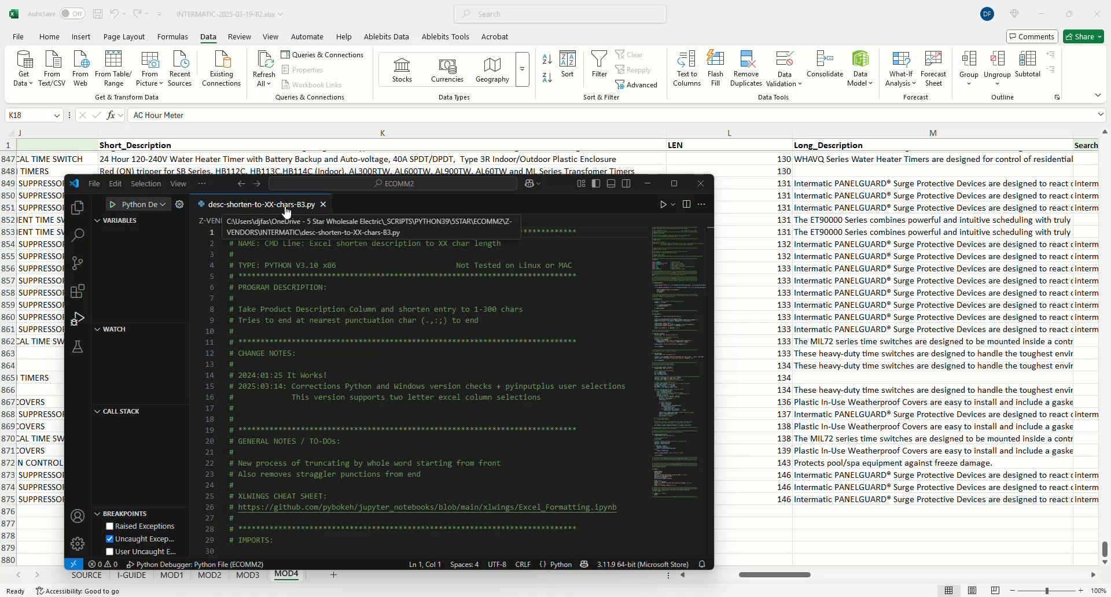
{"action": "left_click", "coordinate": [113, 205]}
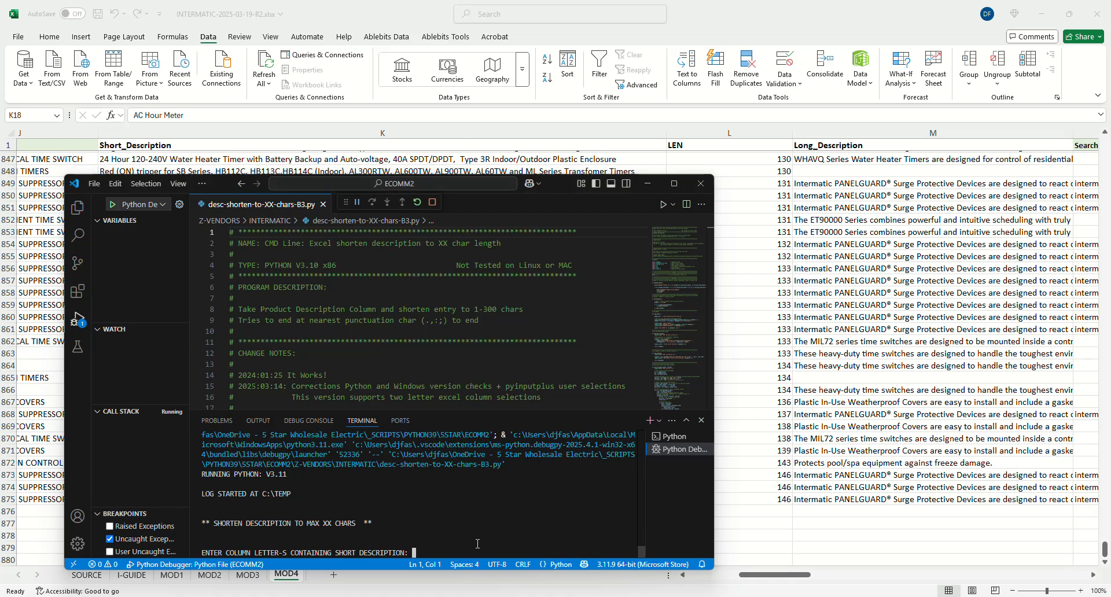
{"action": "type", "text": "k"}
{"action": "key", "text": "Return"}
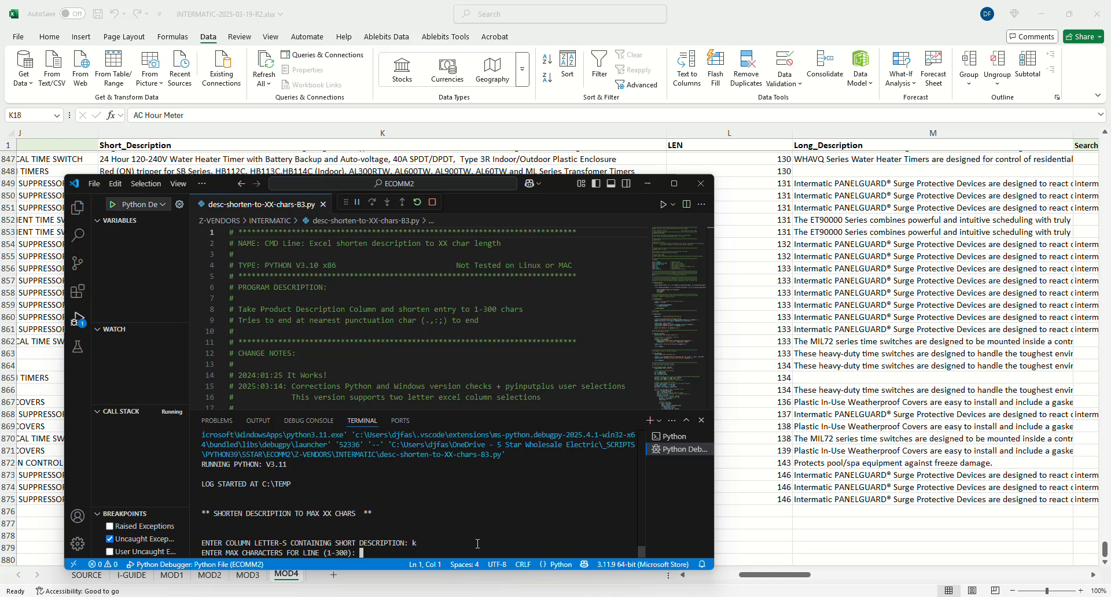
{"action": "type", "text": "60"}
{"action": "key", "text": "Return"}
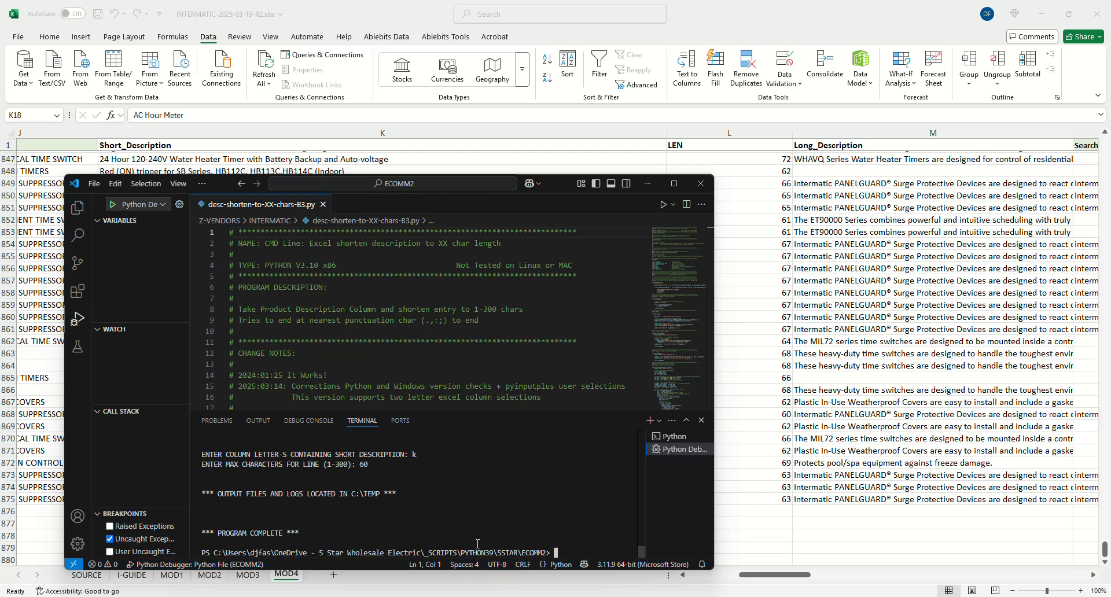
{"action": "left_click", "coordinate": [648, 188]}
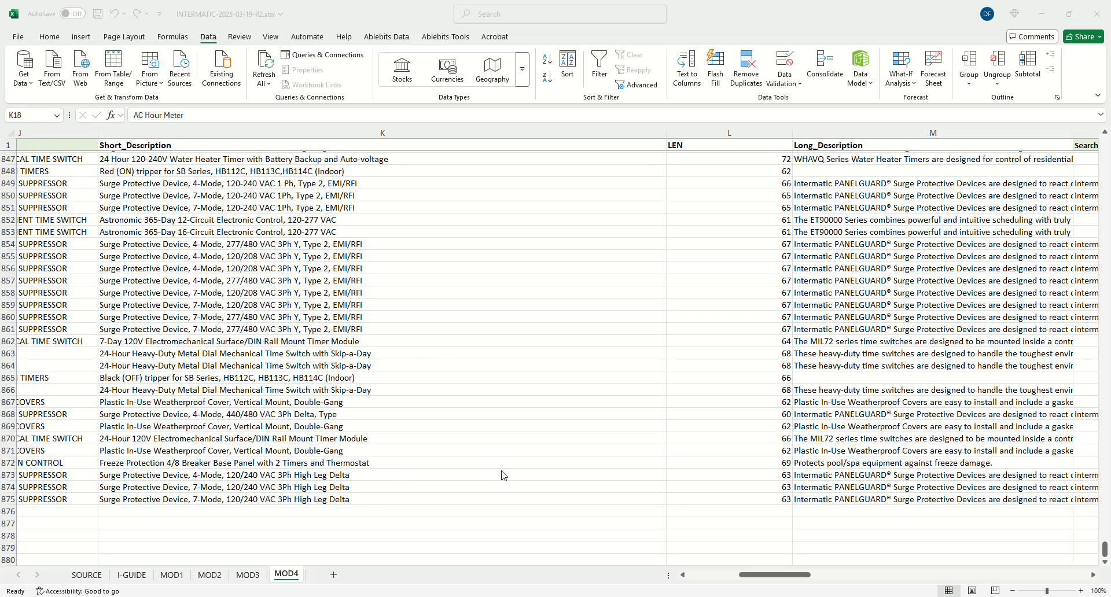
- Review the shortened Short_Description entries and their LEN values from the end of the MOD4 sheet back to its beginning
{"action": "scroll", "coordinate": [681, 476], "scroll_direction": "up", "scroll_amount": 7}
{"action": "scroll", "coordinate": [680, 476], "scroll_direction": "down", "scroll_amount": 5}
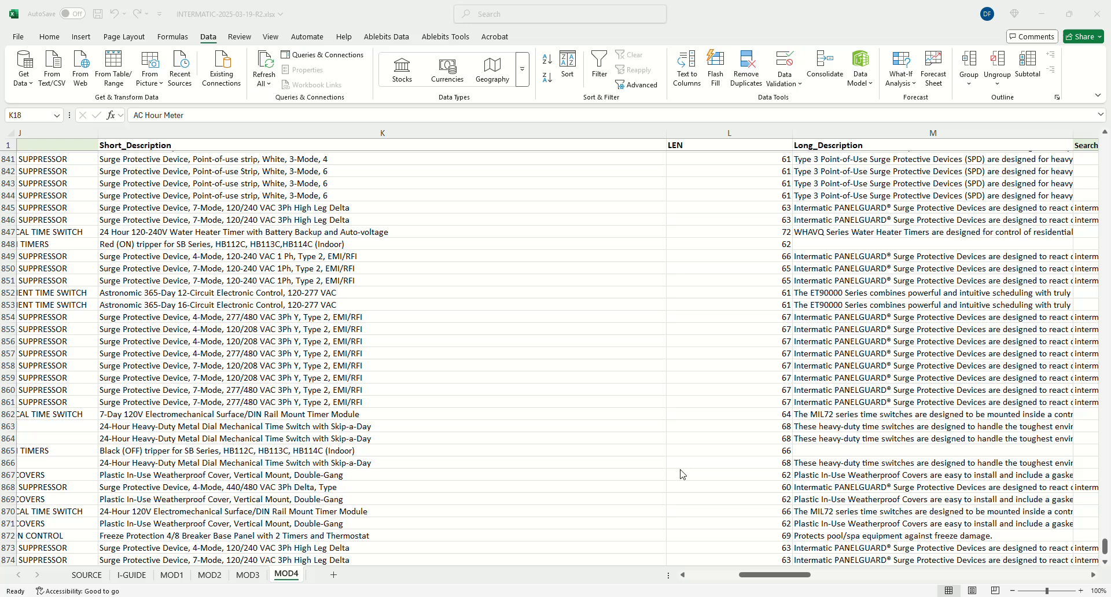
{"action": "scroll", "coordinate": [684, 470], "scroll_direction": "up", "scroll_amount": 7}
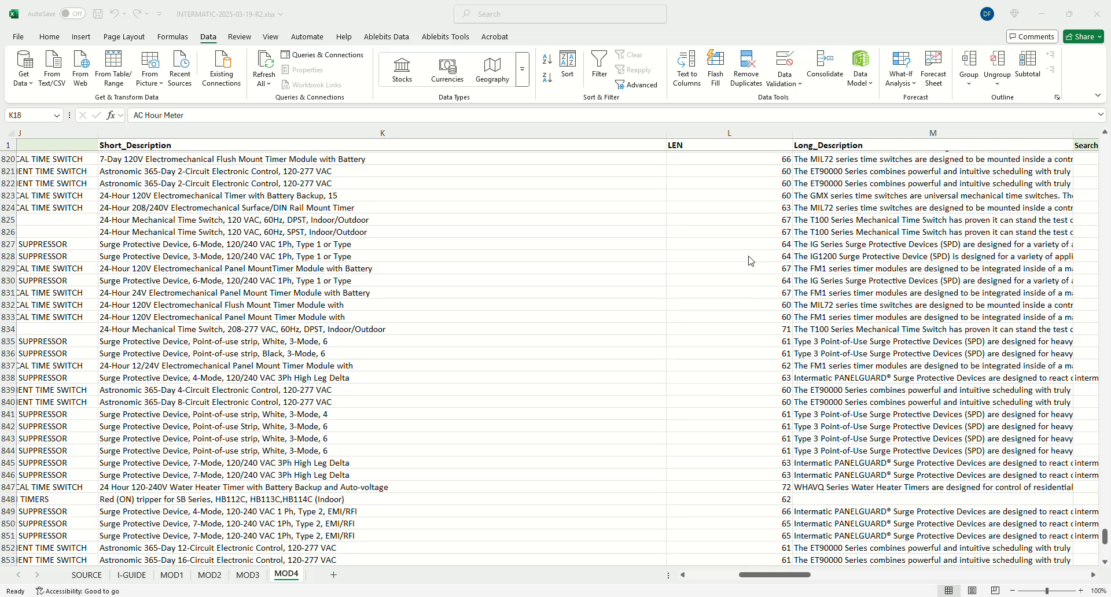
{"action": "left_click", "coordinate": [751, 329]}
{"action": "scroll", "coordinate": [349, 475], "scroll_direction": "up", "scroll_amount": 5}
{"action": "scroll", "coordinate": [349, 474], "scroll_direction": "up", "scroll_amount": 20}
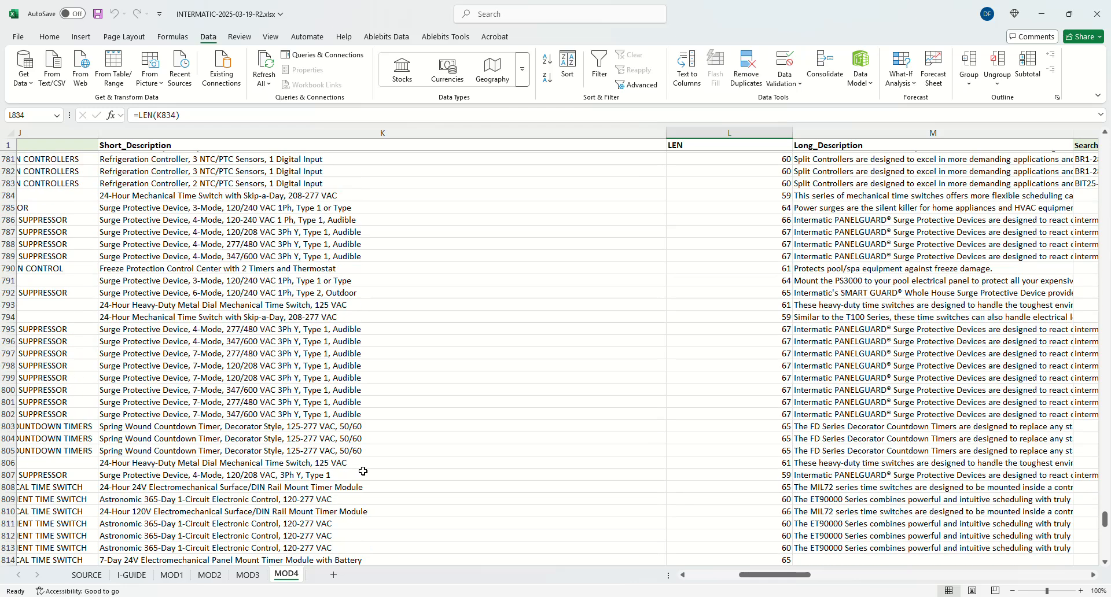
{"action": "scroll", "coordinate": [384, 458], "scroll_direction": "up", "scroll_amount": 20}
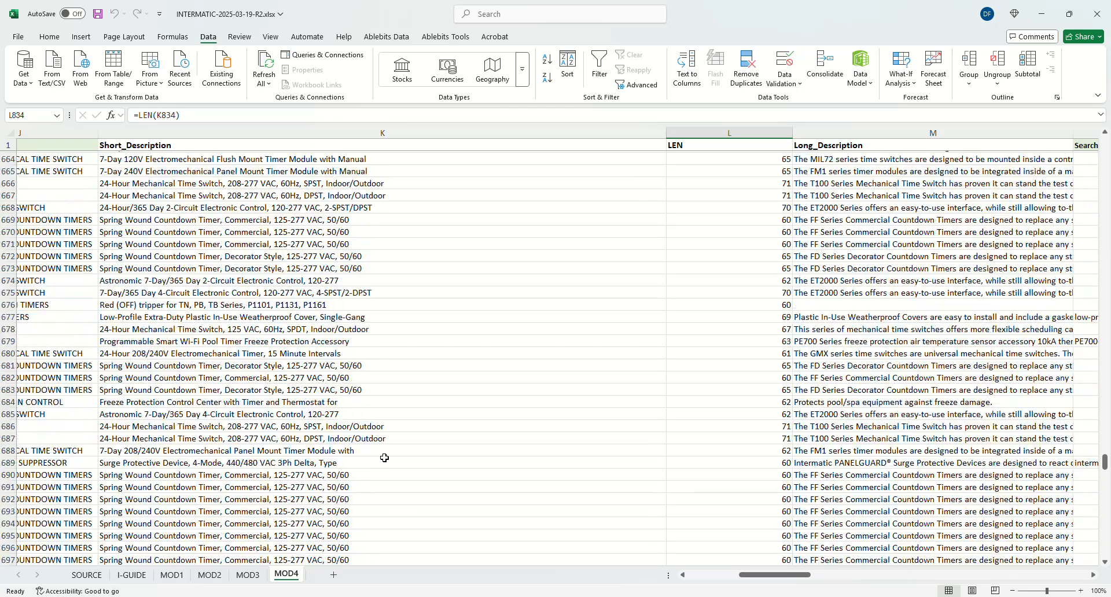
{"action": "scroll", "coordinate": [384, 457], "scroll_direction": "up", "scroll_amount": 7}
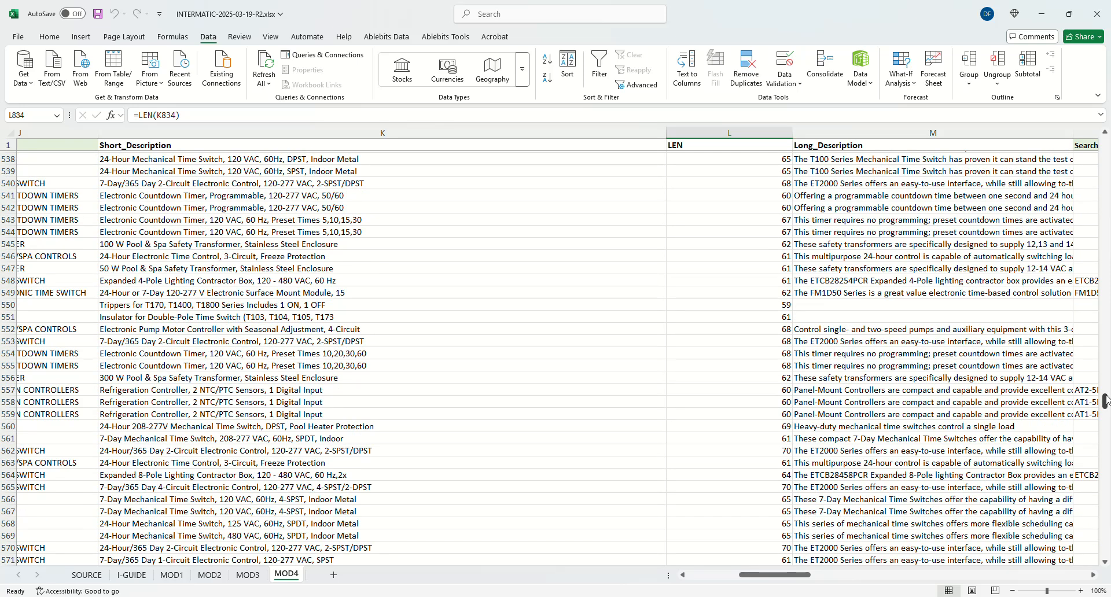
{"action": "left_click_drag", "start_coordinate": [1105, 401], "coordinate": [1082, 121]}
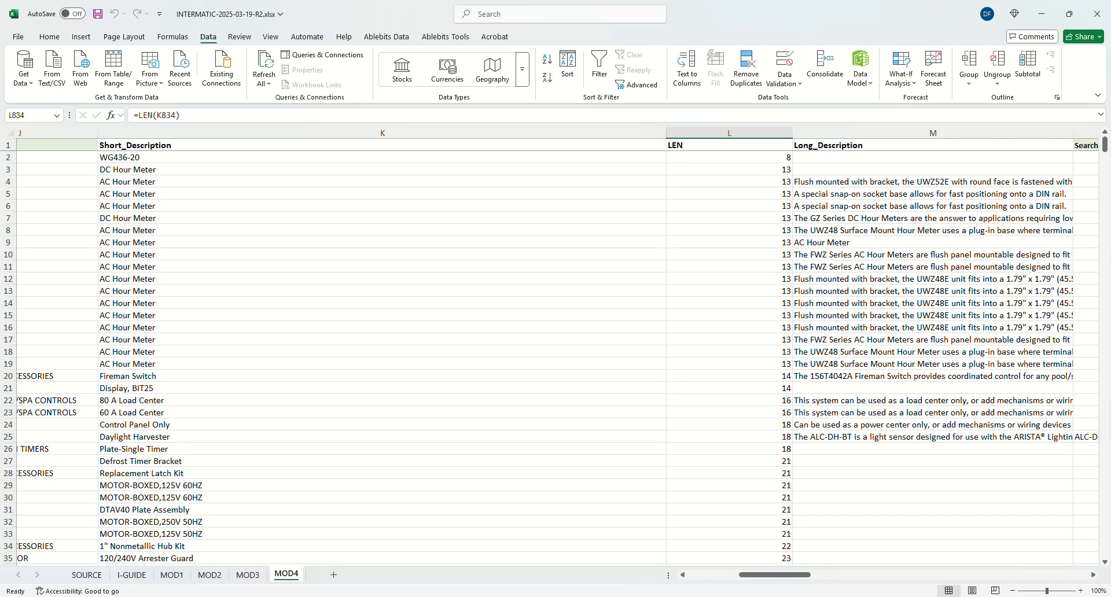
{"action": "mouse_move", "coordinate": [403, 596]}
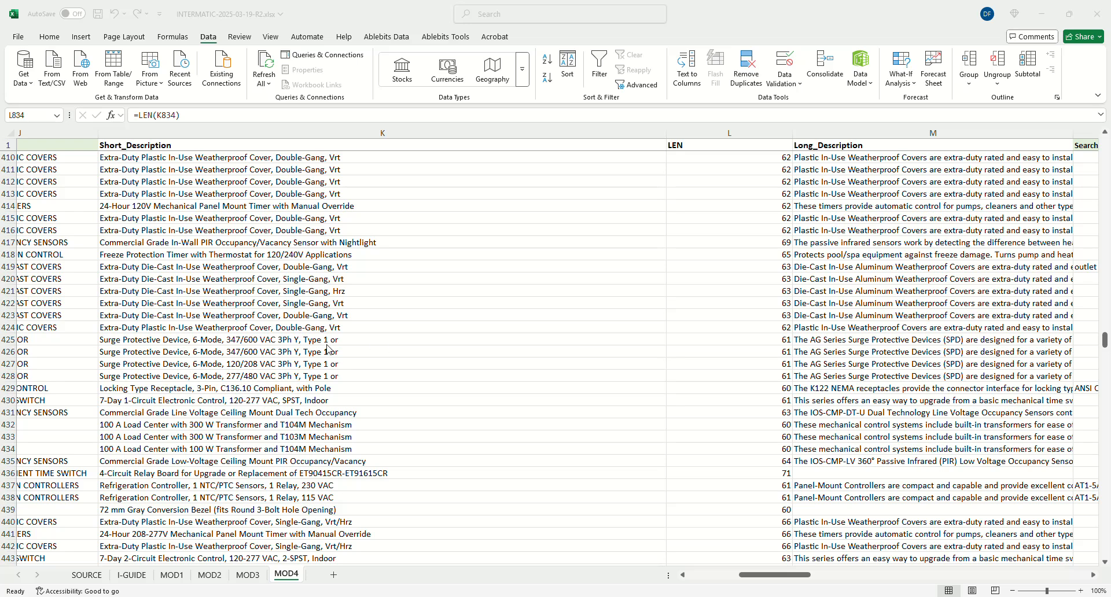
- Delete the trailing "or" after "Type 1" in the Surge Protective Device descriptions in K425 and K426
{"action": "left_click", "coordinate": [136, 341]}
{"action": "left_click", "coordinate": [149, 340]}
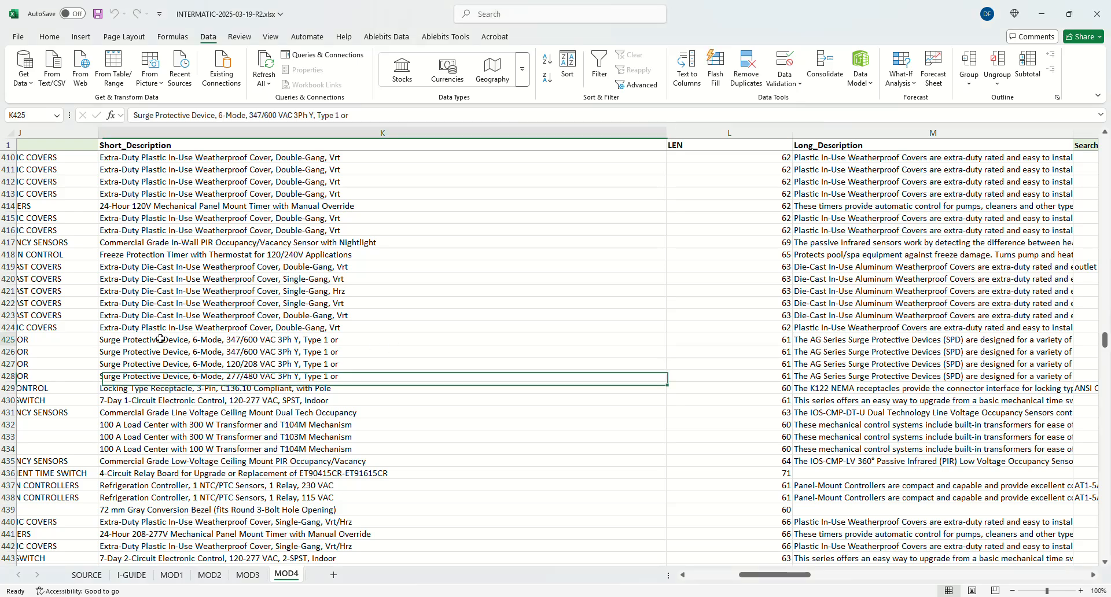
{"action": "double_click", "coordinate": [355, 340]}
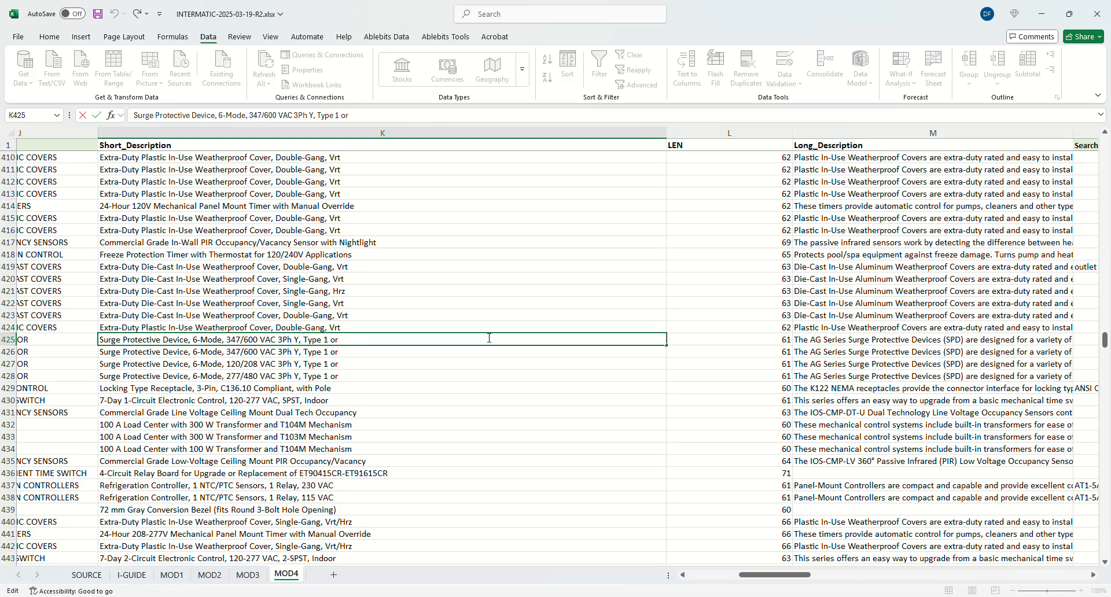
{"action": "key", "text": "BackSpace"}
{"action": "key", "text": "BackSpace"}
{"action": "key", "text": "BackSpace"}
{"action": "left_click", "coordinate": [364, 353]}
{"action": "double_click", "coordinate": [364, 353]}
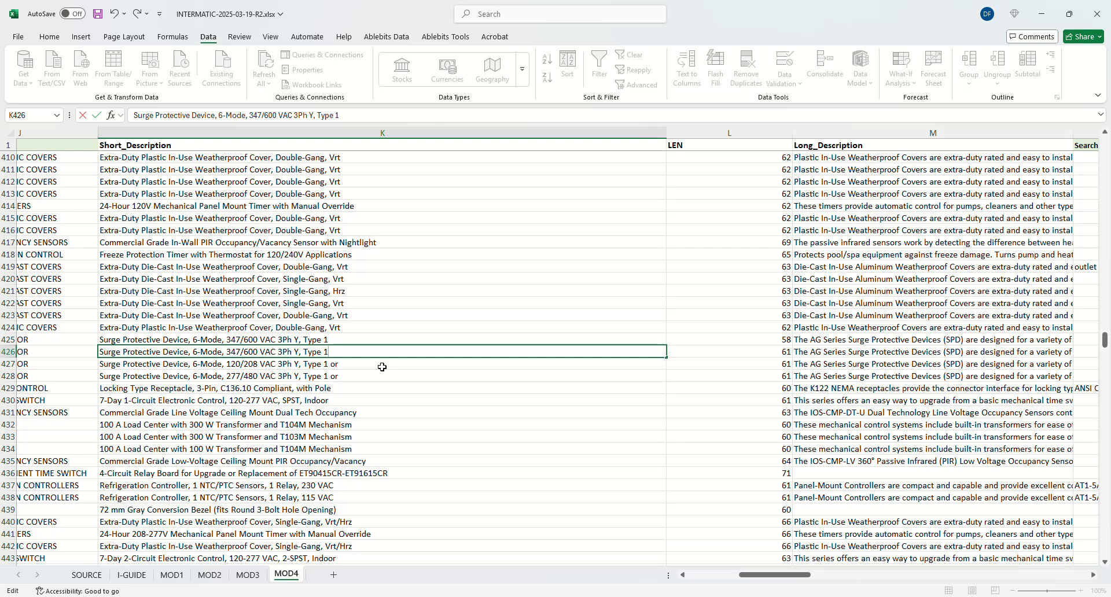
- Delete the trailing "or" from the 120/208 and 277/480 VAC Surge Protective Device descriptions in K427 and K428
{"action": "left_click", "coordinate": [383, 364]}
{"action": "double_click", "coordinate": [383, 364]}
{"action": "key", "text": "BackSpace"}
{"action": "key", "text": "BackSpace"}
{"action": "key", "text": "BackSpace"}
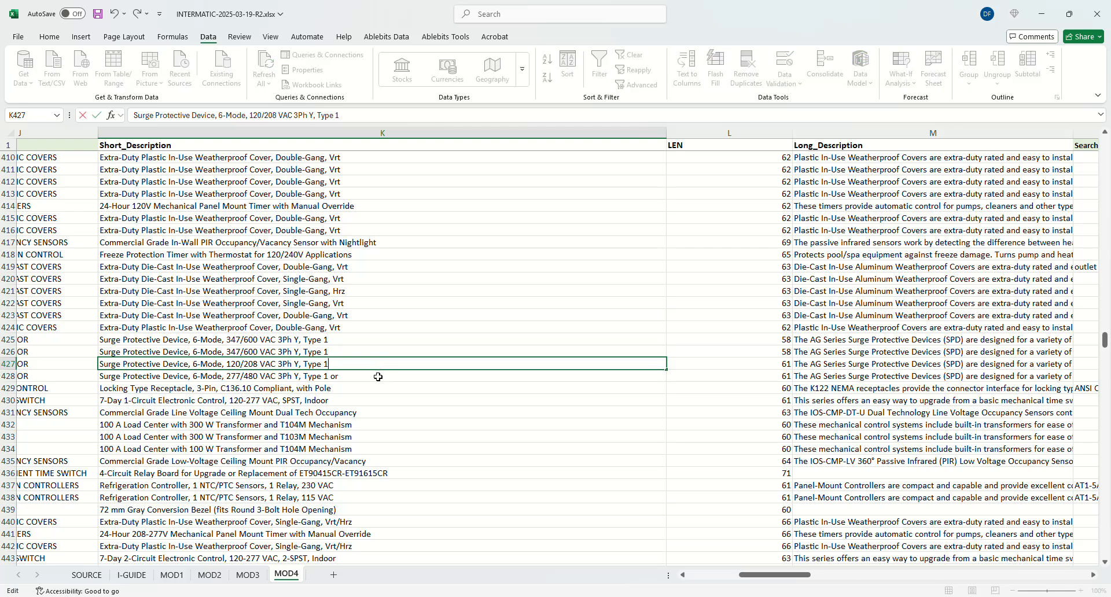
{"action": "left_click", "coordinate": [379, 377]}
{"action": "double_click", "coordinate": [379, 376]}
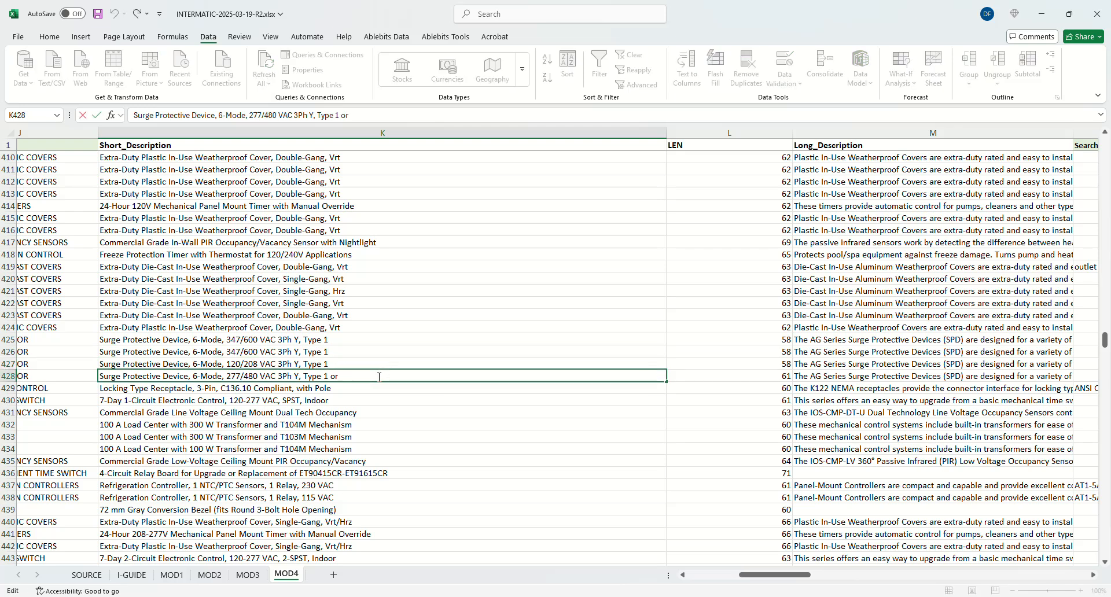
{"action": "left_click", "coordinate": [464, 432]}
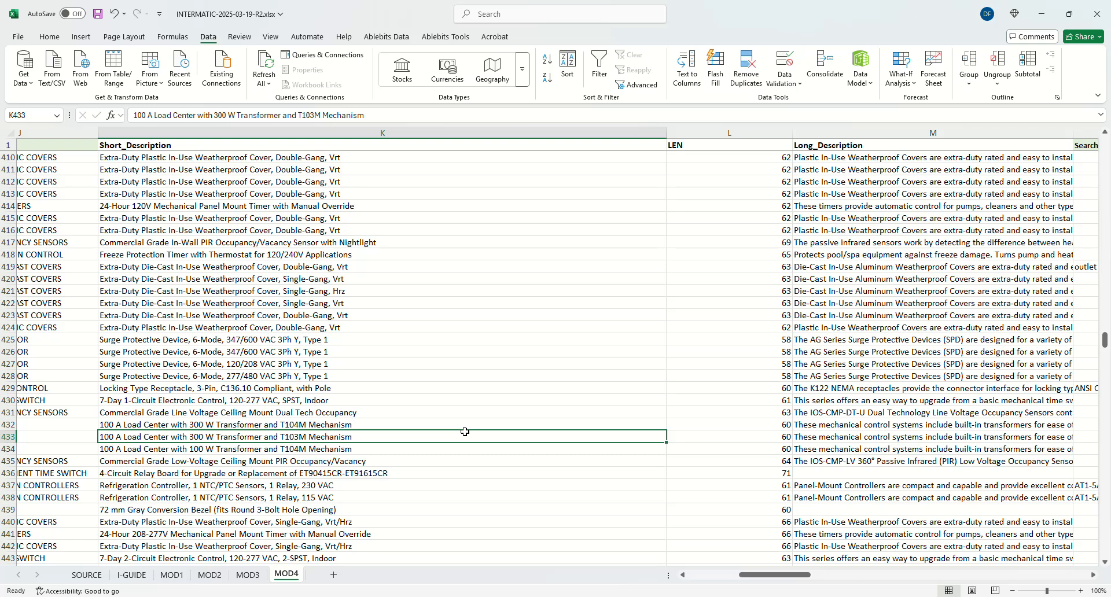
- Review the Short_Description entries and LEN values below row 433 for leftover problems, and check the rows from 161 onward
{"action": "scroll", "coordinate": [468, 391], "scroll_direction": "down", "scroll_amount": 3}
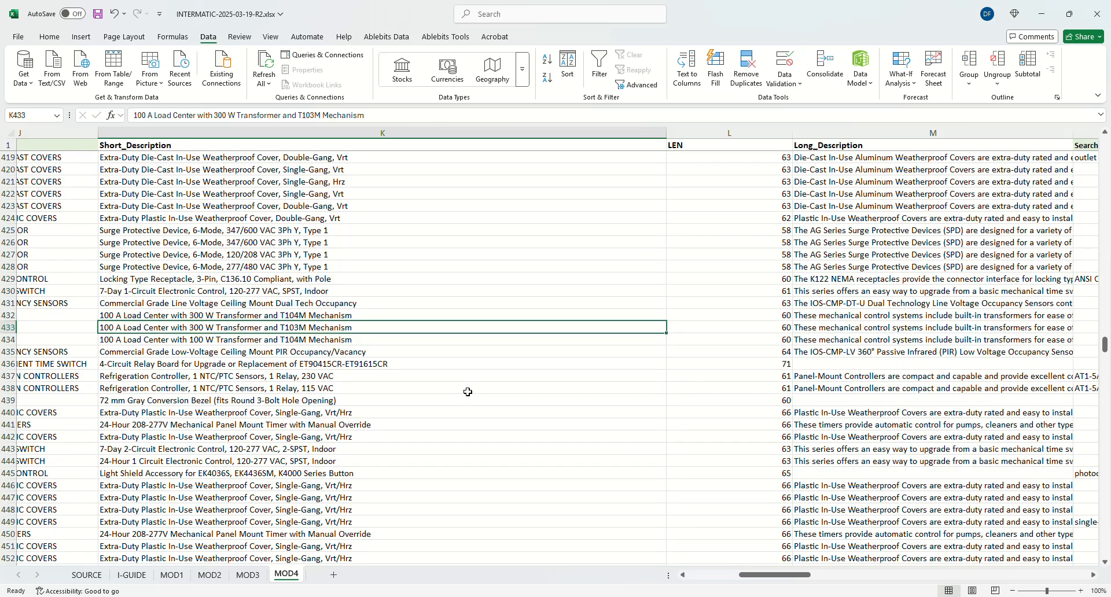
{"action": "scroll", "coordinate": [468, 392], "scroll_direction": "down", "scroll_amount": 5}
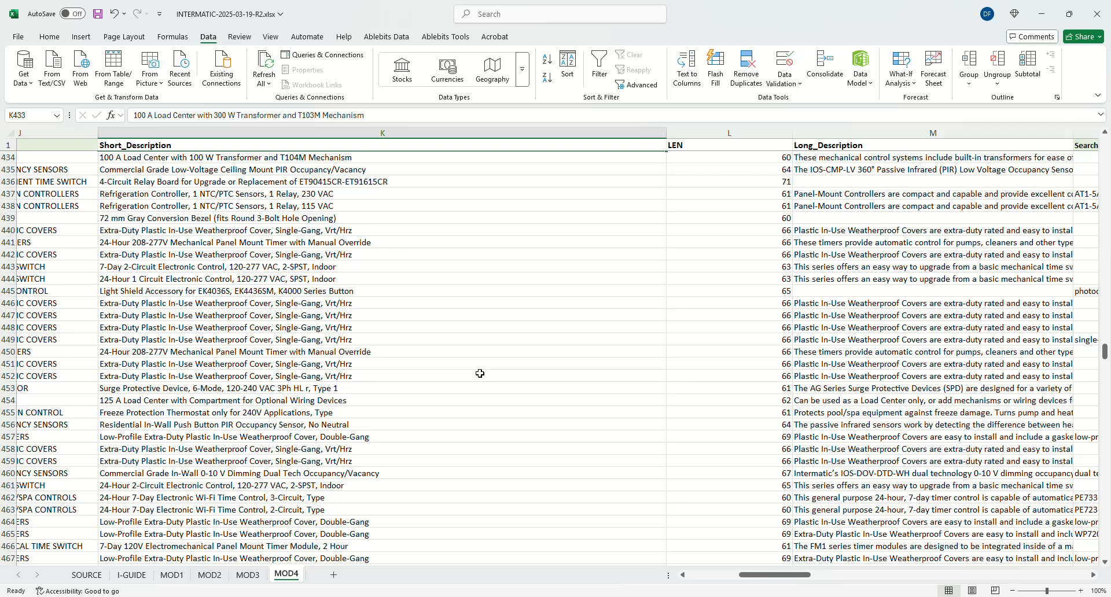
{"action": "scroll", "coordinate": [480, 373], "scroll_direction": "down", "scroll_amount": 7}
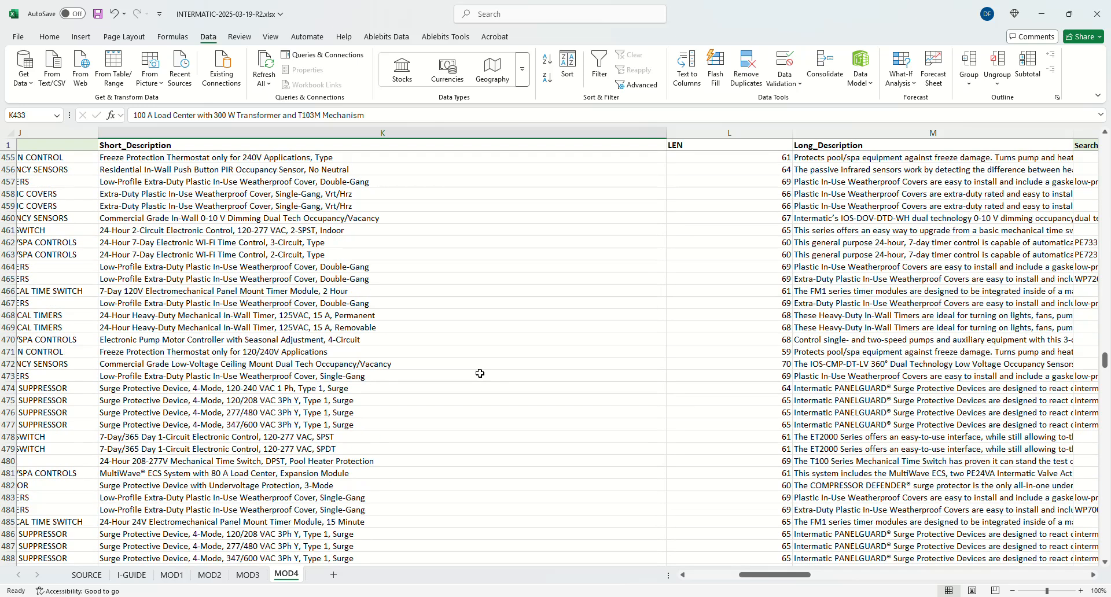
{"action": "scroll", "coordinate": [480, 373], "scroll_direction": "down", "scroll_amount": 17}
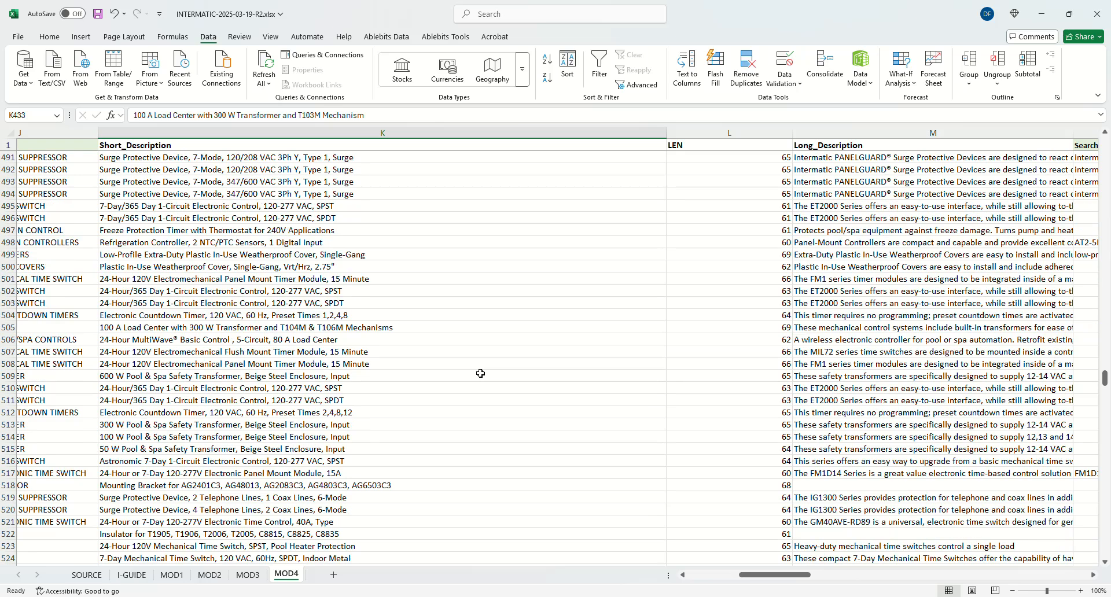
{"action": "scroll", "coordinate": [482, 372], "scroll_direction": "down", "scroll_amount": 20}
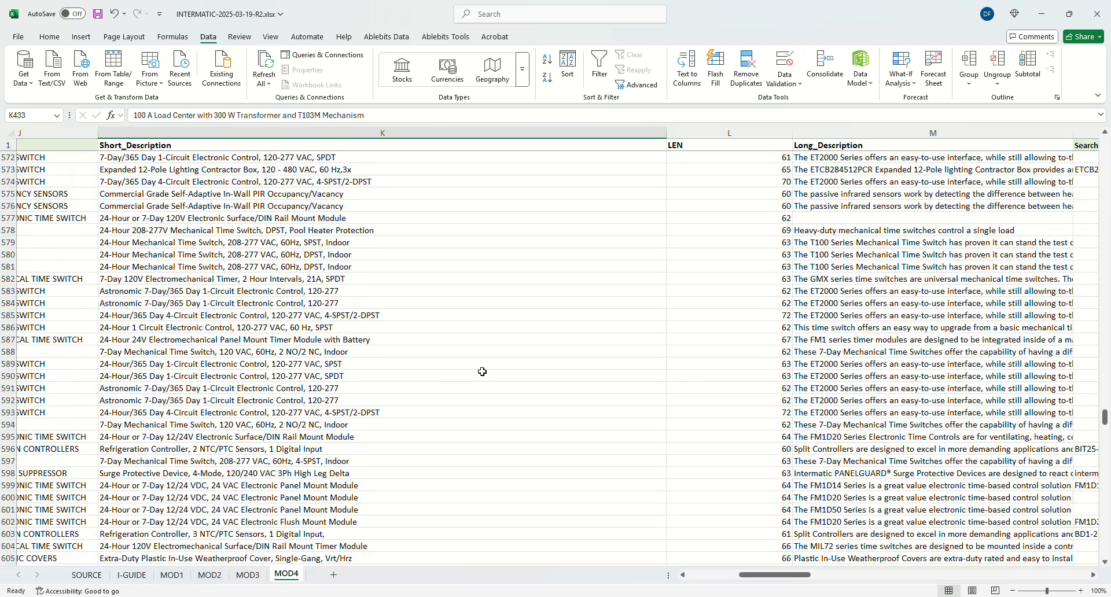
{"action": "scroll", "coordinate": [483, 371], "scroll_direction": "up", "scroll_amount": 20}
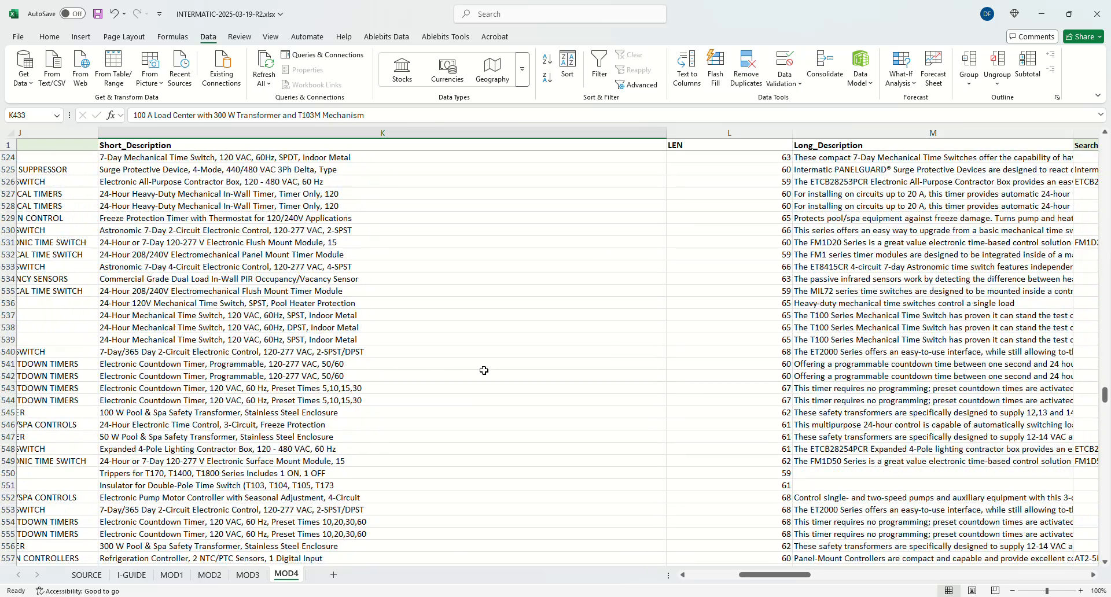
{"action": "scroll", "coordinate": [484, 370], "scroll_direction": "up", "scroll_amount": 17}
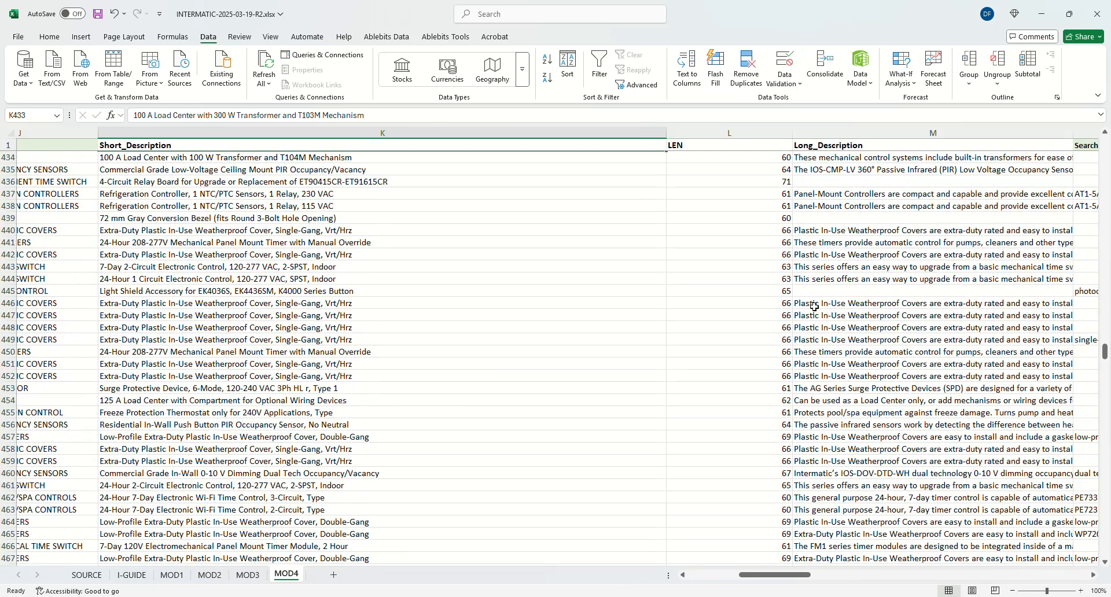
{"action": "left_click_drag", "start_coordinate": [1105, 353], "coordinate": [1101, 227]}
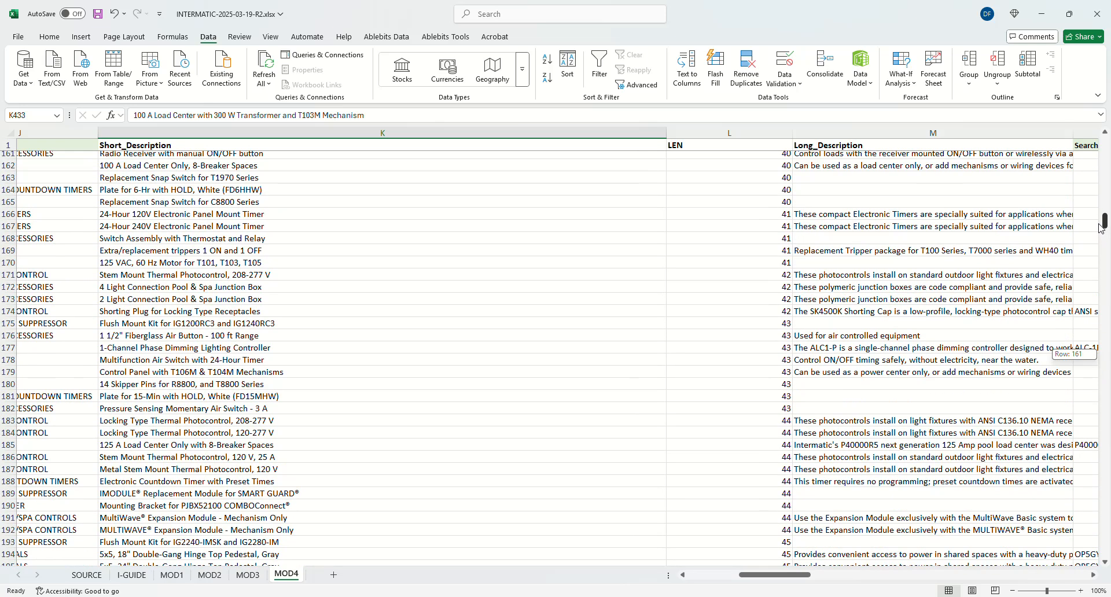
- Remove every ® symbol from the Short_Description column by copying it from K189 and replacing all occurrences with nothing
{"action": "scroll", "coordinate": [432, 458], "scroll_direction": "down", "scroll_amount": 4}
{"action": "left_click", "coordinate": [329, 350]}
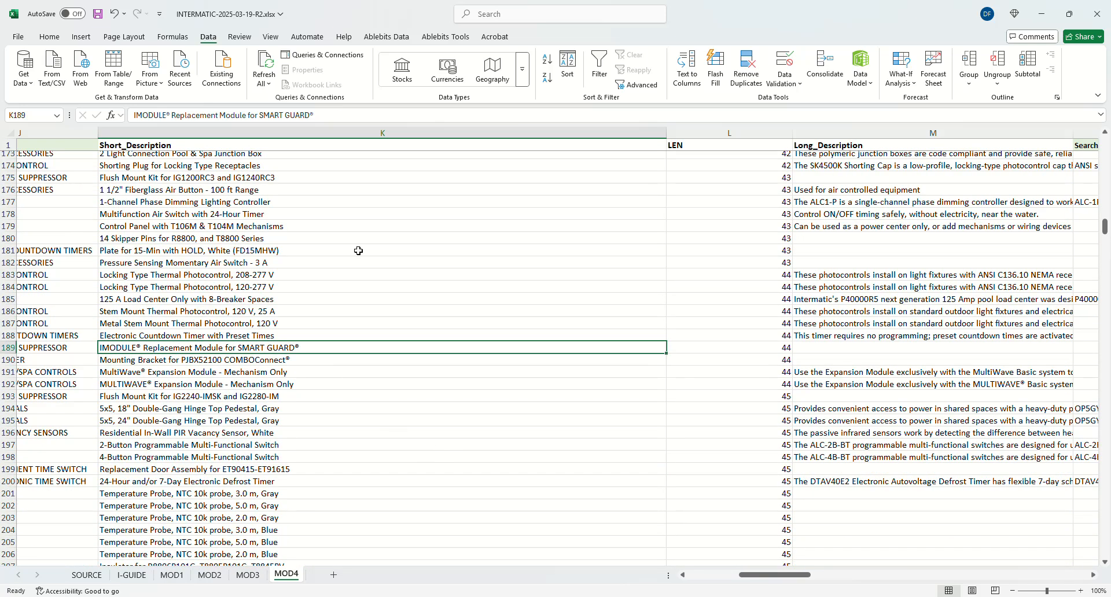
{"action": "left_click", "coordinate": [312, 115]}
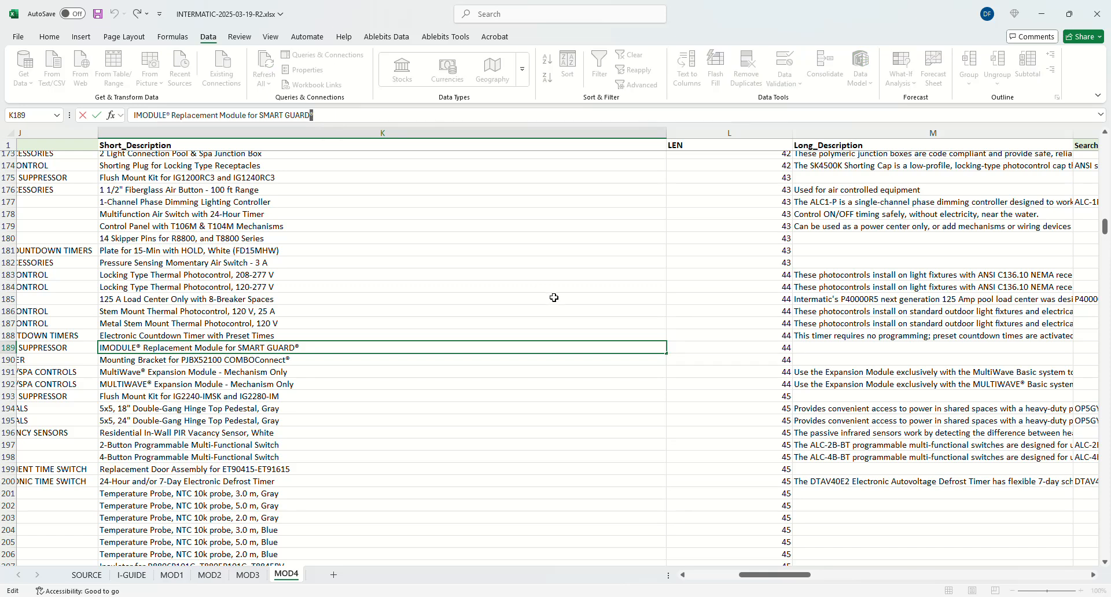
{"action": "left_click", "coordinate": [441, 131]}
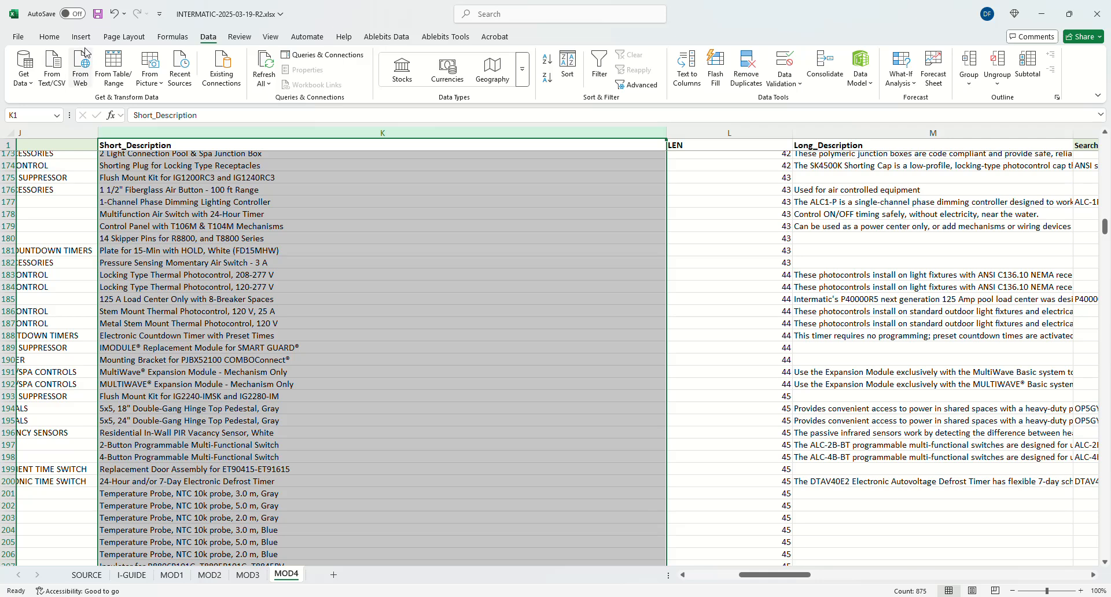
{"action": "key", "text": "ctrl+f"}
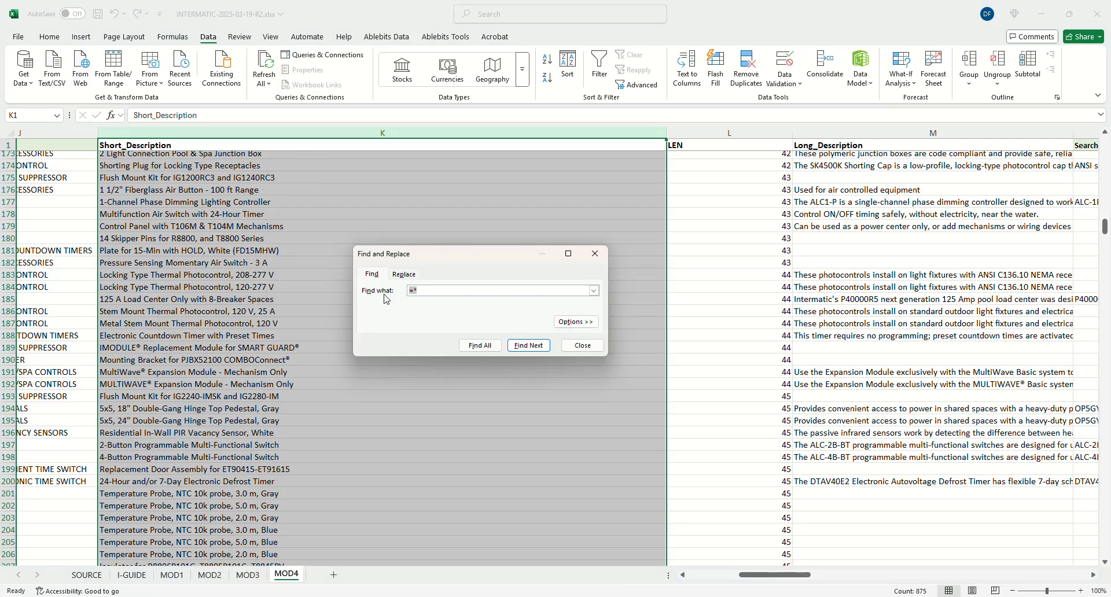
{"action": "type", "text": "®"}
{"action": "left_click", "coordinate": [405, 274]}
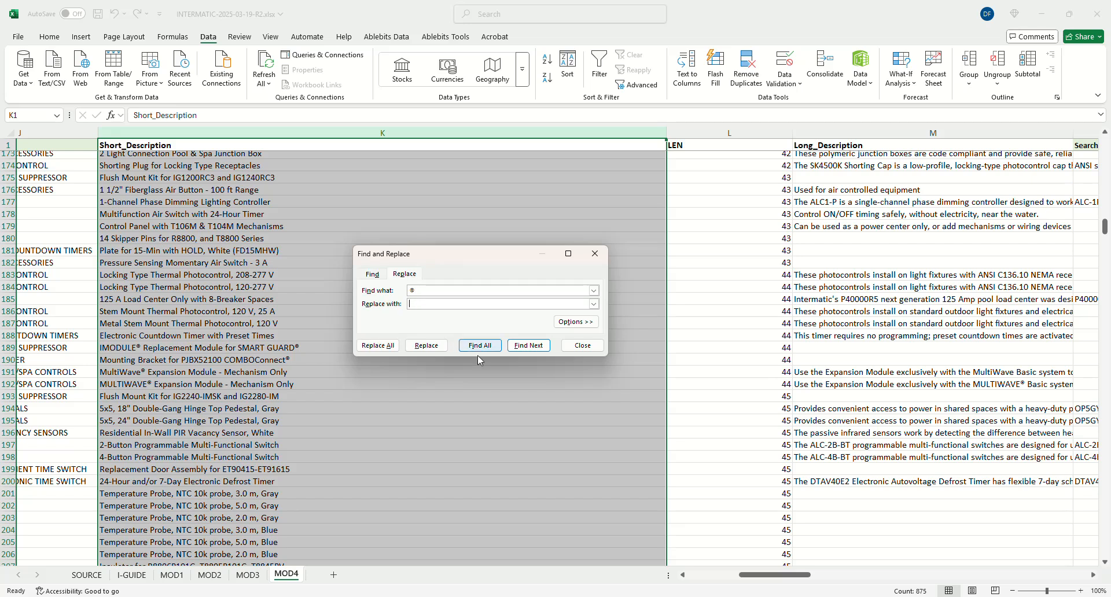
{"action": "left_click", "coordinate": [391, 350]}
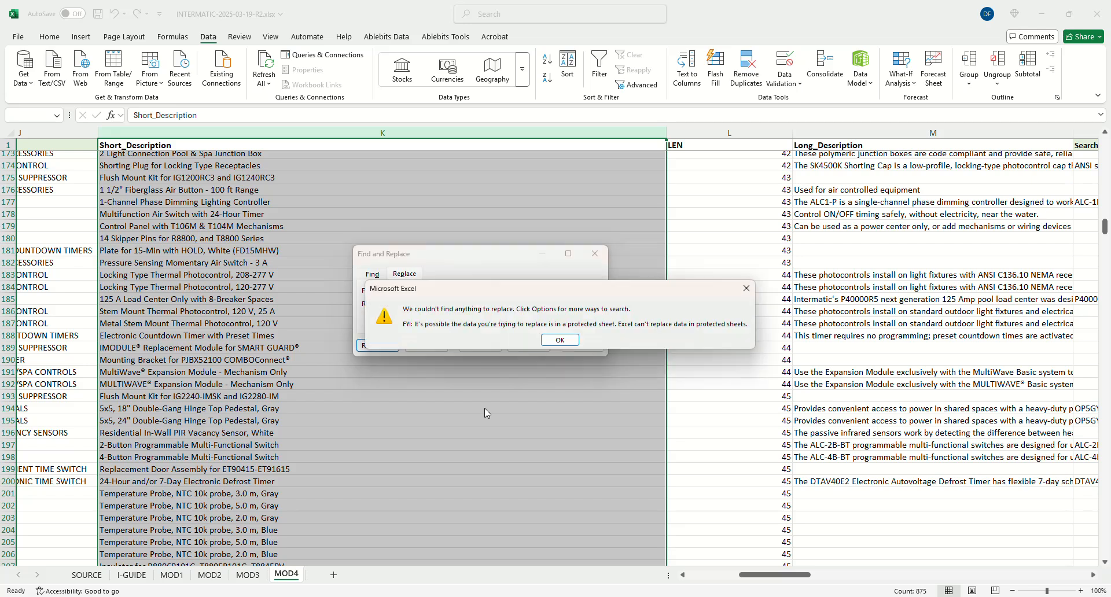
{"action": "left_click", "coordinate": [570, 346]}
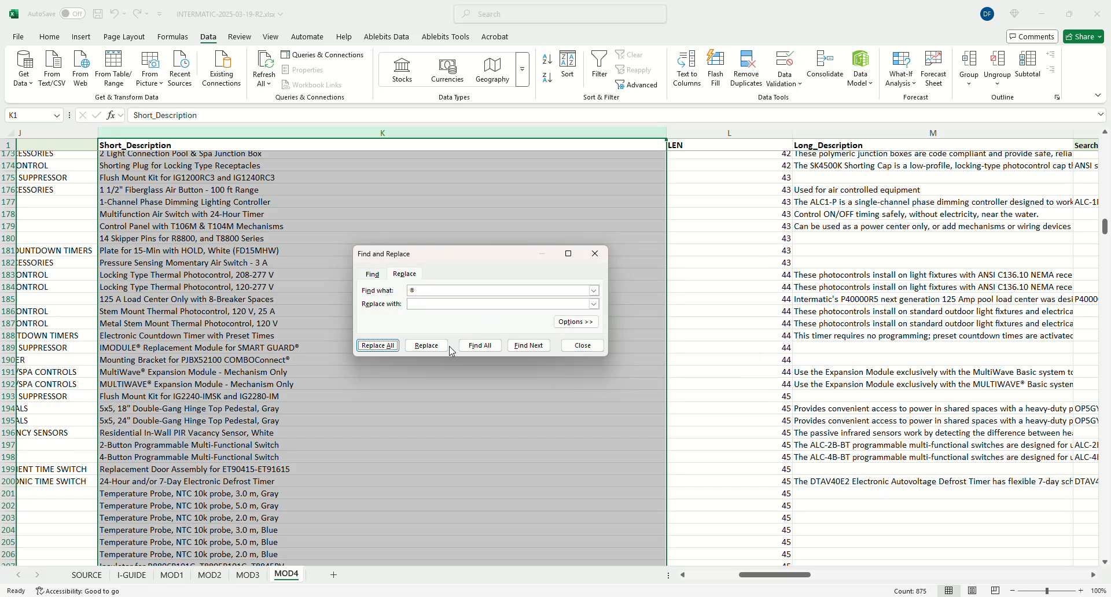
{"action": "left_click", "coordinate": [584, 346]}
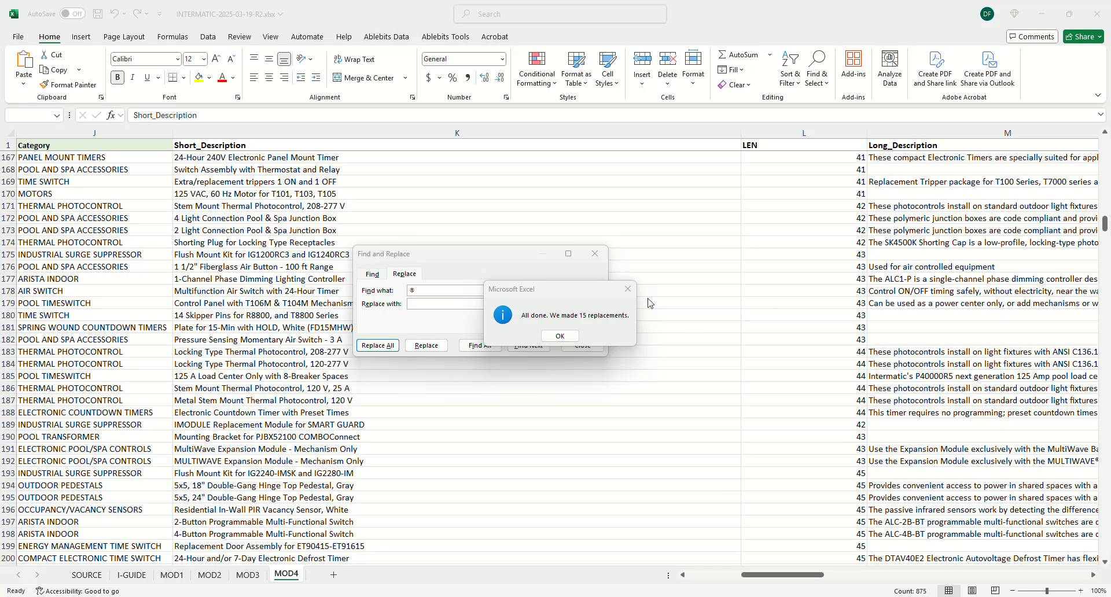
{"action": "left_click", "coordinate": [565, 340]}
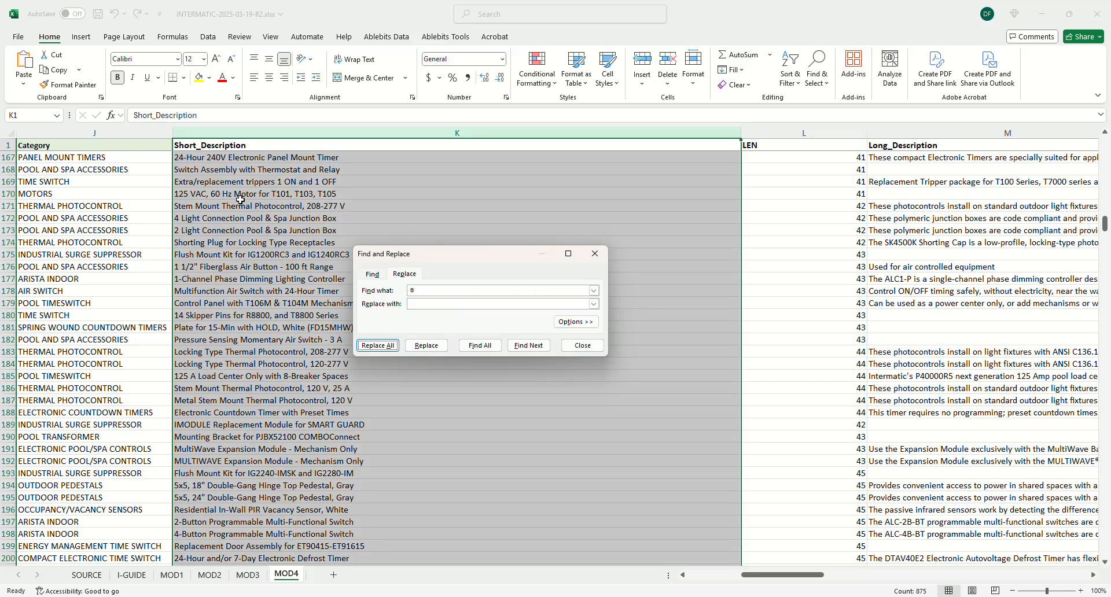
- Replace all ® symbols in the Long_Description column M with nothing
{"action": "left_click", "coordinate": [957, 129]}
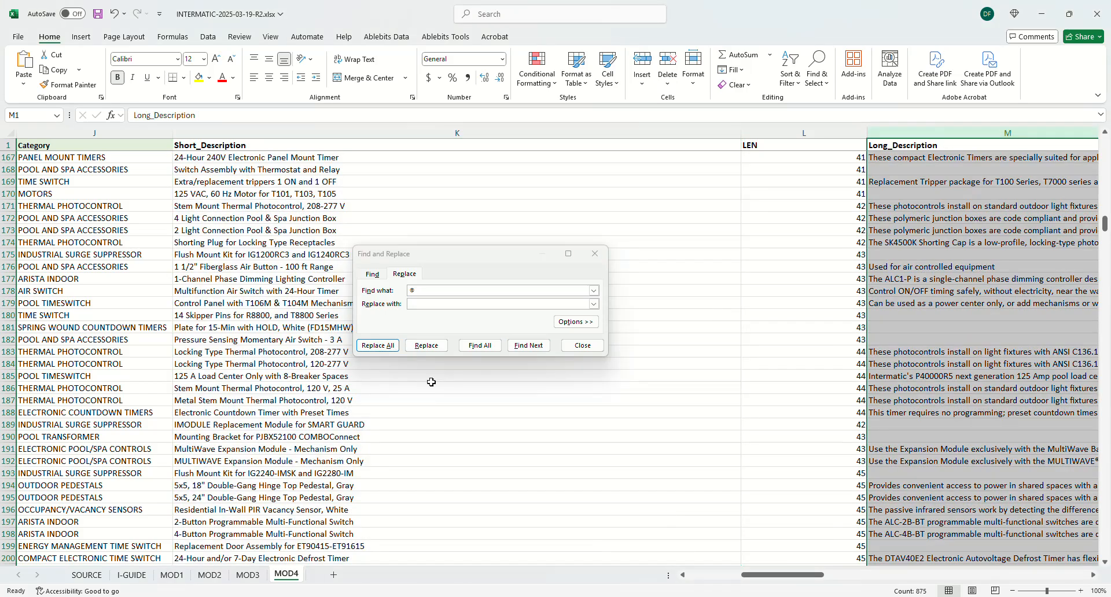
{"action": "left_click", "coordinate": [386, 347]}
{"action": "left_click", "coordinate": [558, 335]}
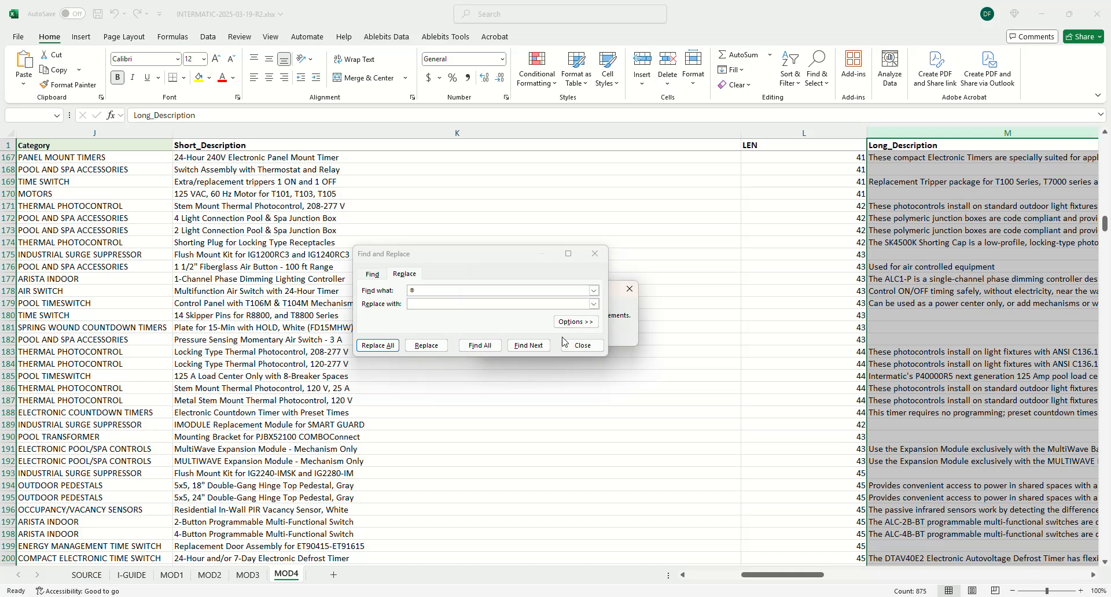
- Close the find and replace dialog and trim leading and trailing spaces in the Short_Description column K
{"action": "left_click", "coordinate": [530, 134]}
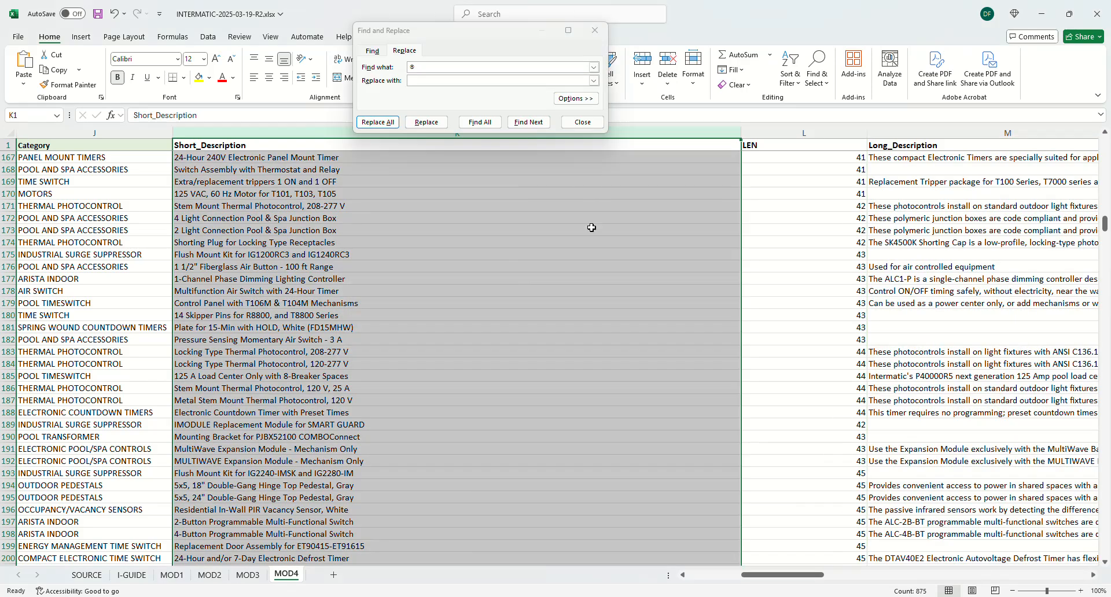
{"action": "left_click", "coordinate": [594, 30]}
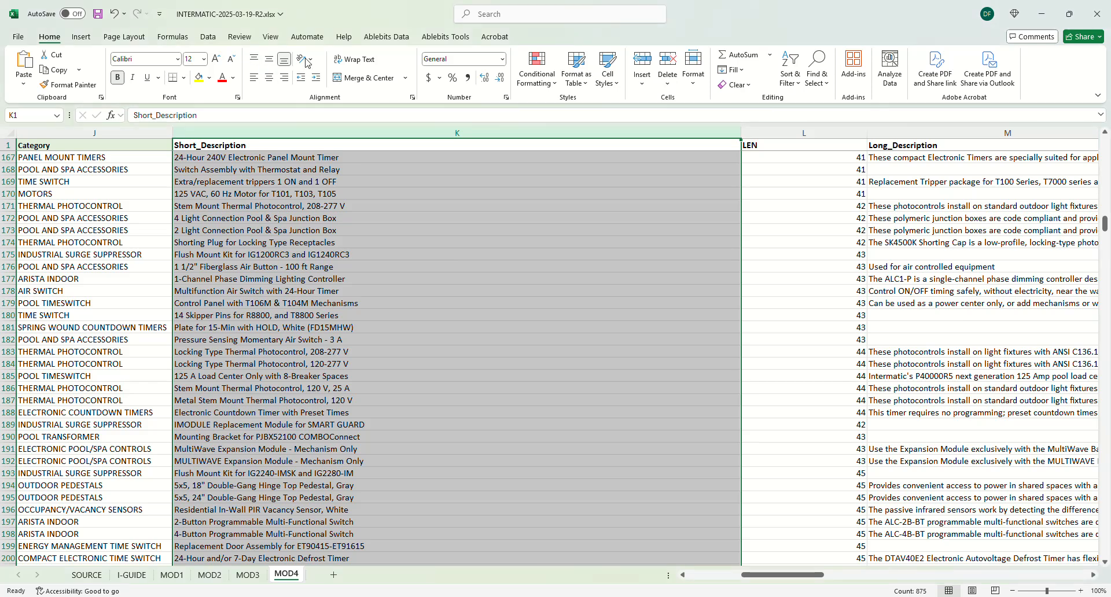
{"action": "left_click", "coordinate": [386, 37]}
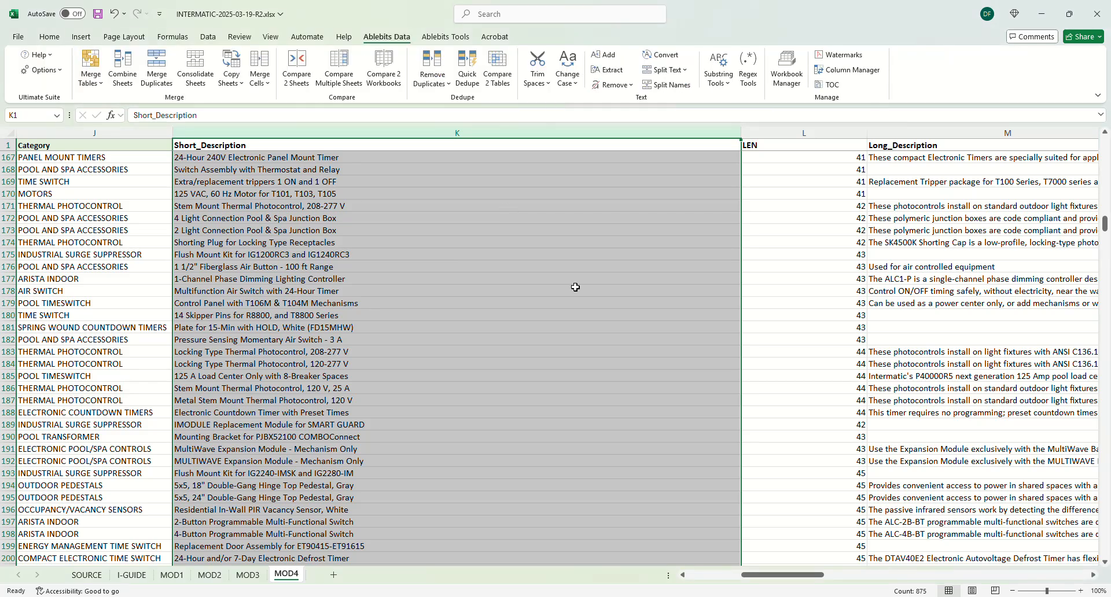
{"action": "left_click", "coordinate": [539, 79]}
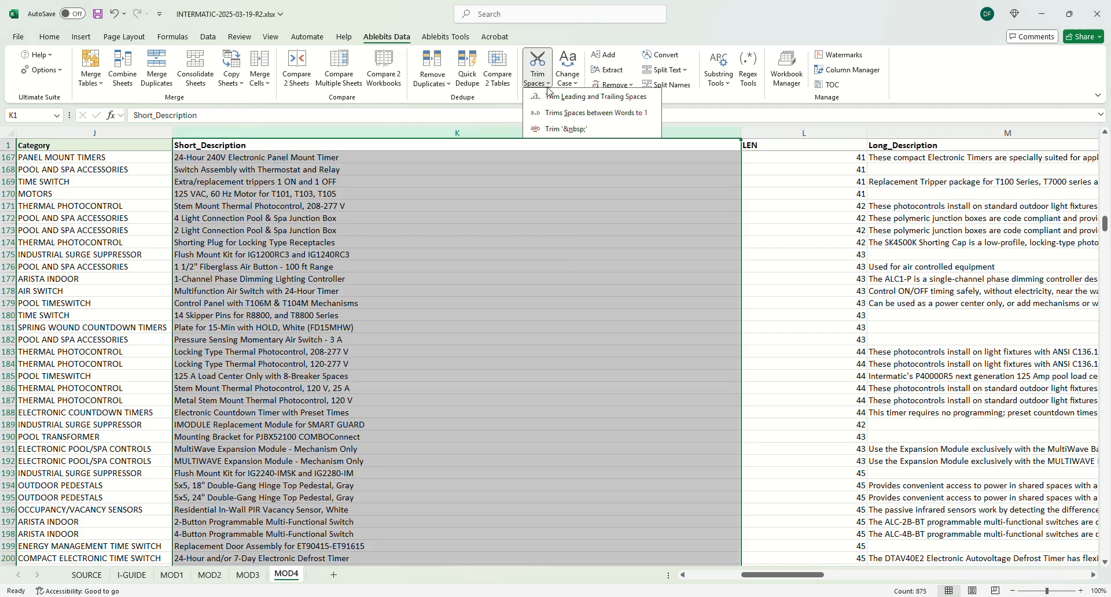
{"action": "left_click", "coordinate": [579, 97]}
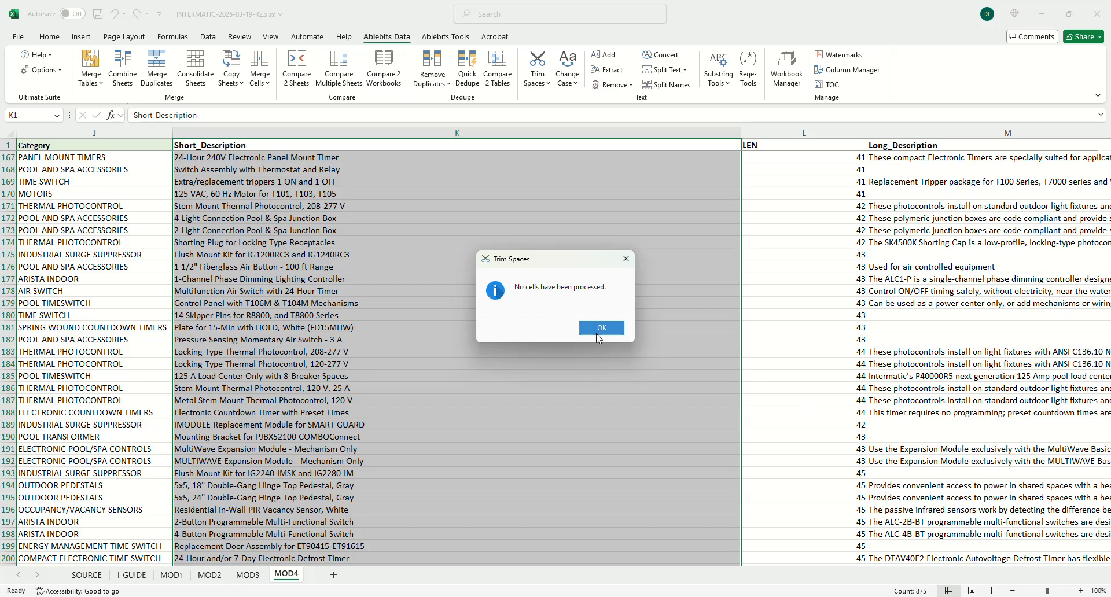
{"action": "left_click", "coordinate": [597, 330]}
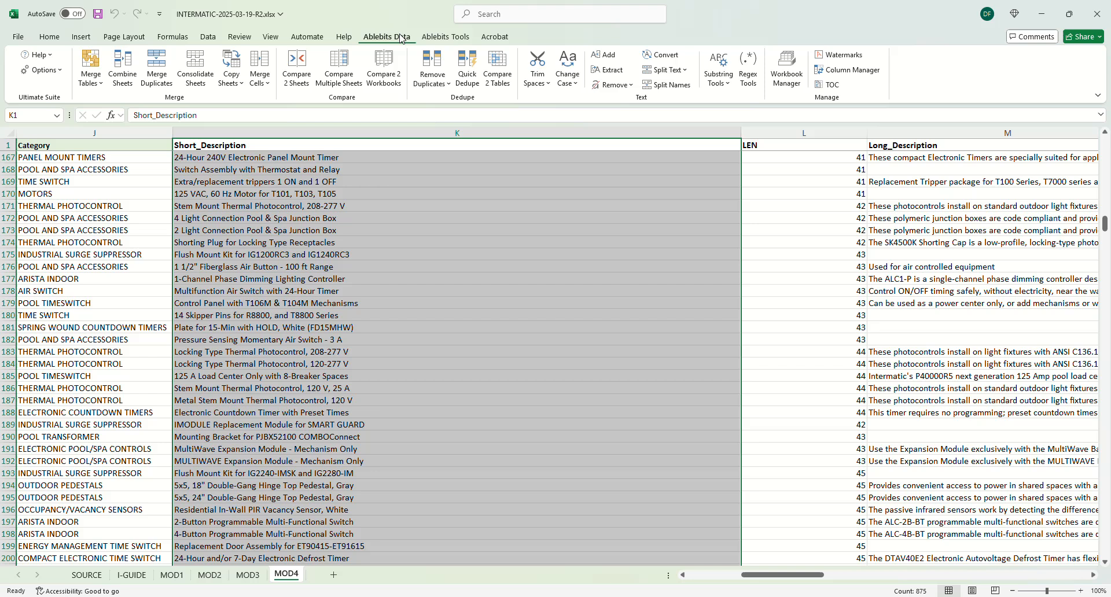
{"action": "left_click", "coordinate": [568, 72]}
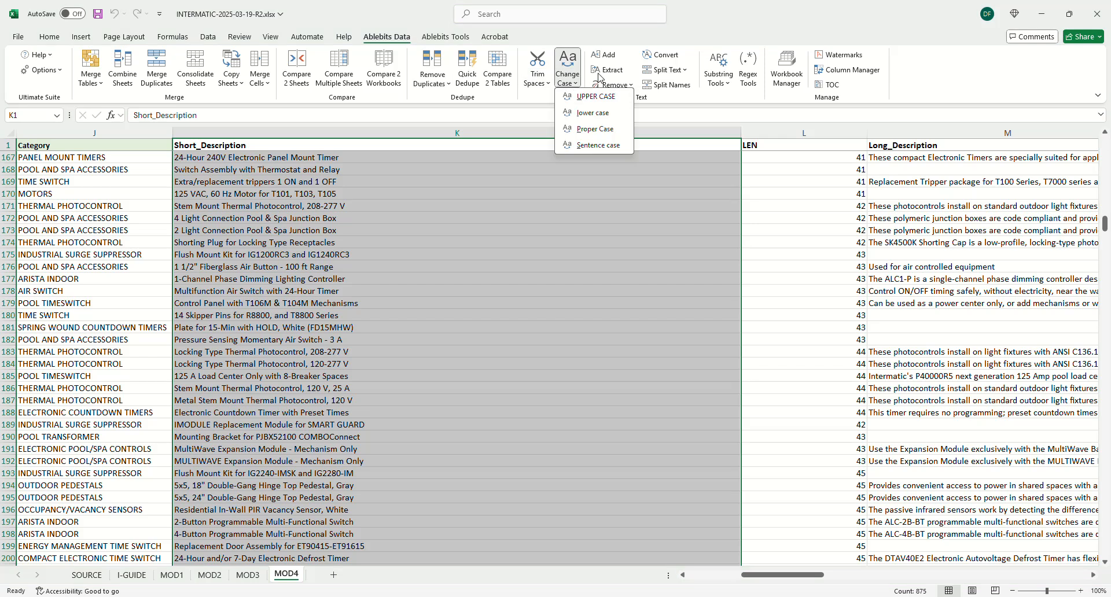
{"action": "left_click", "coordinate": [601, 71]}
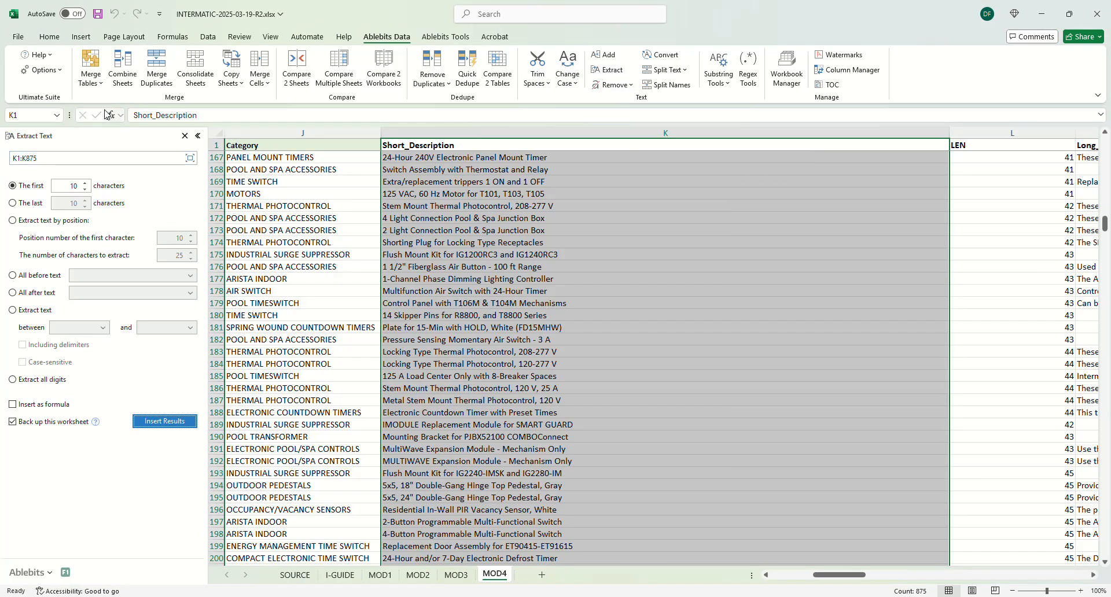
{"action": "left_click", "coordinate": [185, 135]}
- Remove non-printing characters from the Short_Description column K and close the character removal tool
{"action": "left_click", "coordinate": [612, 85]}
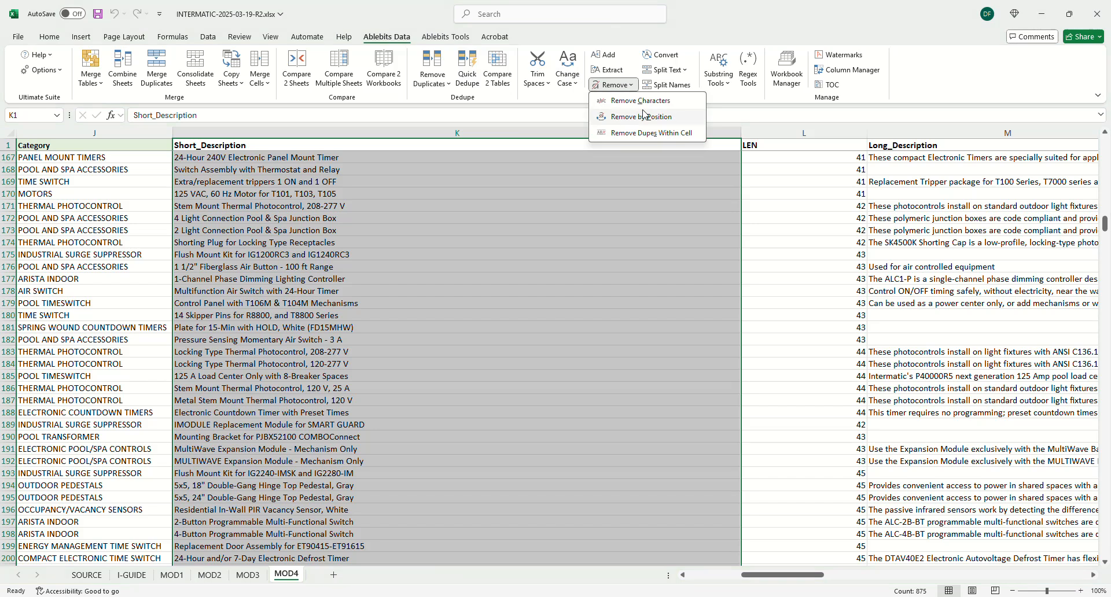
{"action": "left_click", "coordinate": [639, 101]}
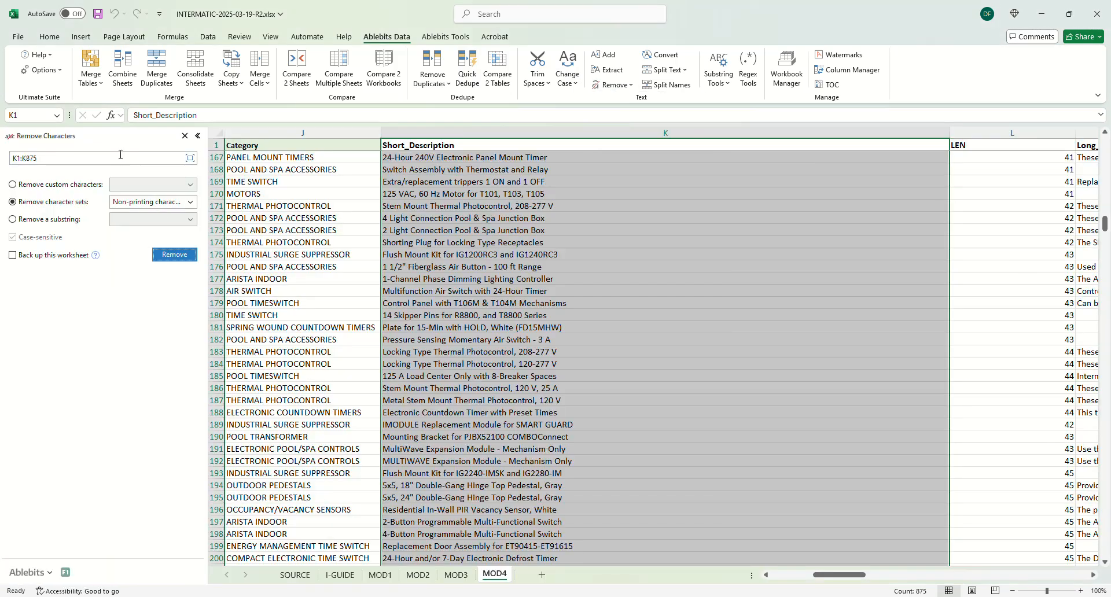
{"action": "left_click", "coordinate": [448, 132]}
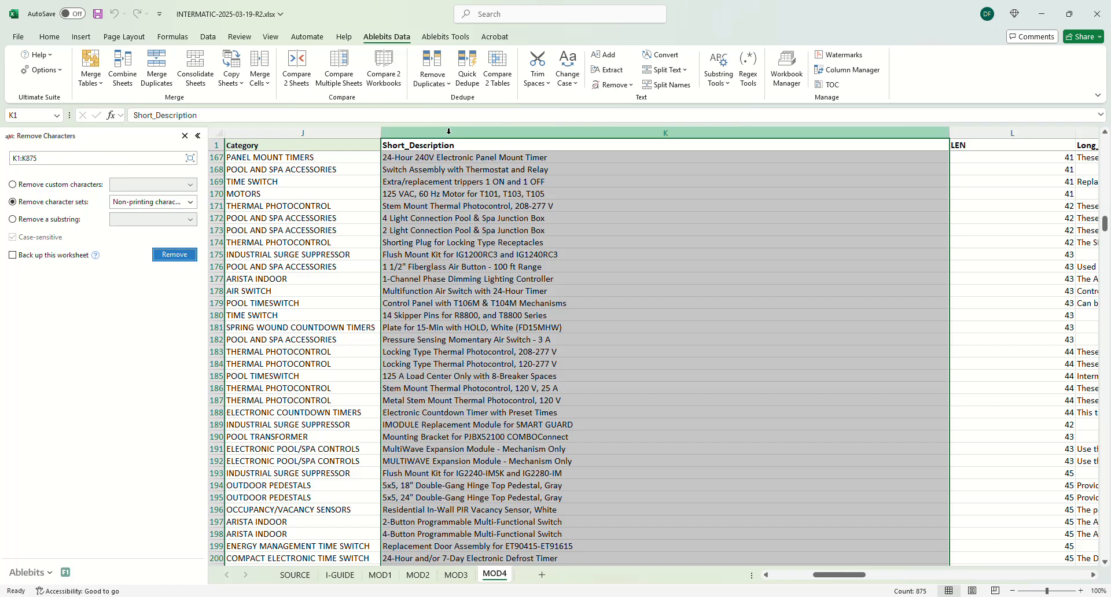
{"action": "left_click", "coordinate": [174, 255]}
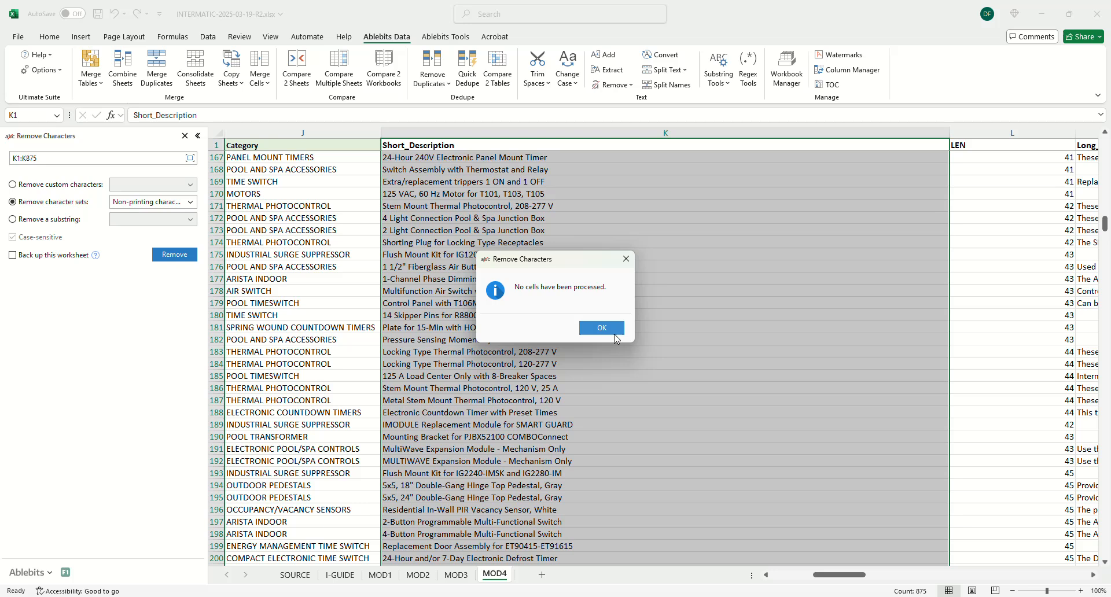
{"action": "left_click", "coordinate": [614, 329]}
{"action": "left_click", "coordinate": [184, 135]}
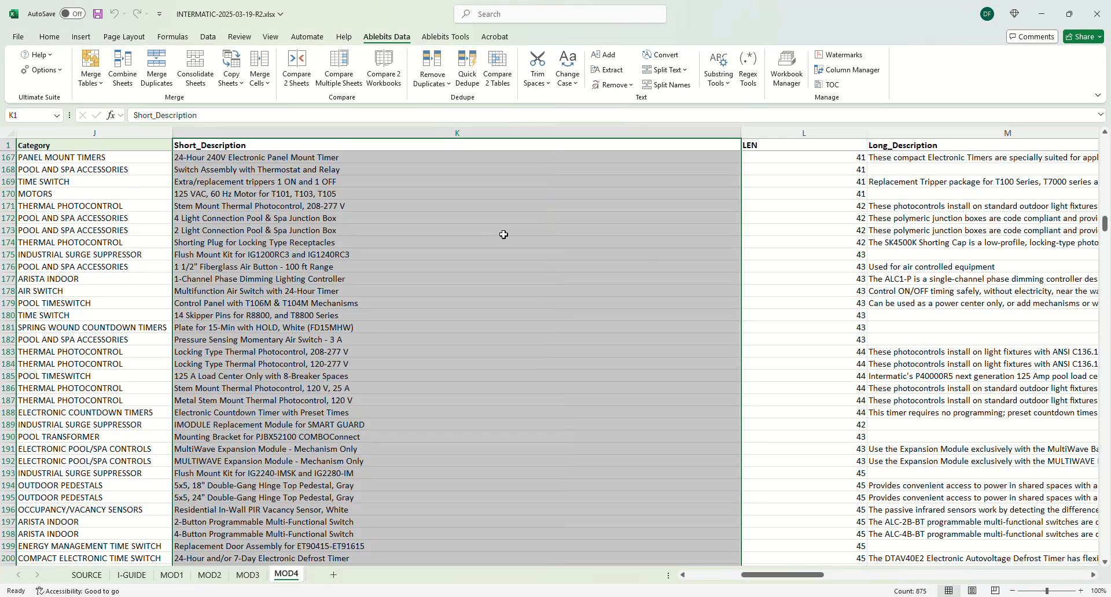
{"action": "left_click", "coordinate": [504, 233]}
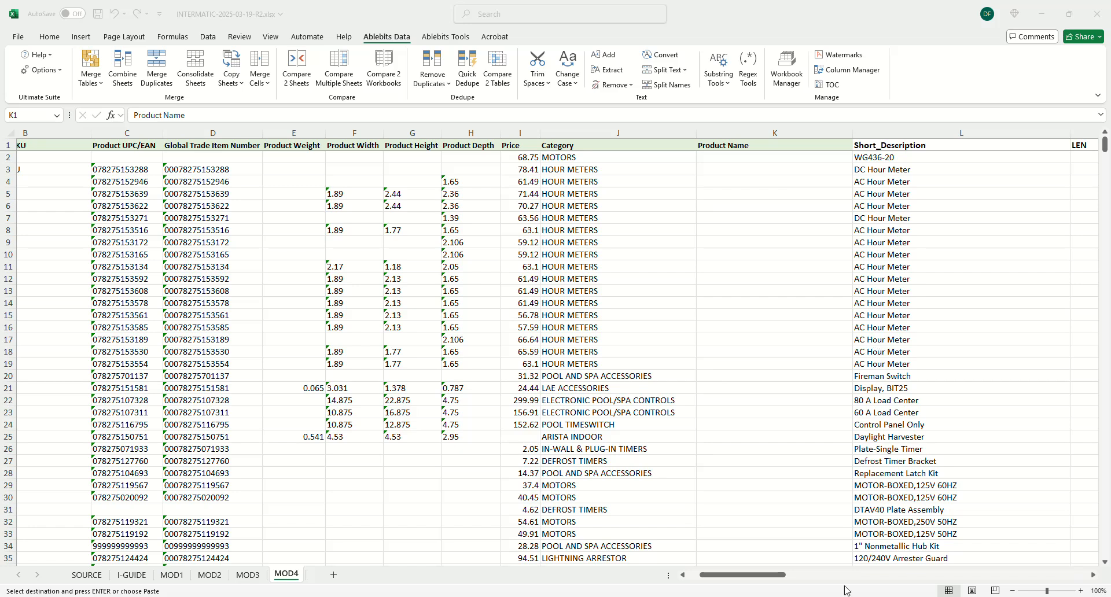
- Switch to VS Code, run xl-create-product-name-A1.py, and enter b as the Product Code/SKU column and l as the Short Description column
{"action": "mouse_move", "coordinate": [810, 596]}
{"action": "left_click", "coordinate": [735, 596]}
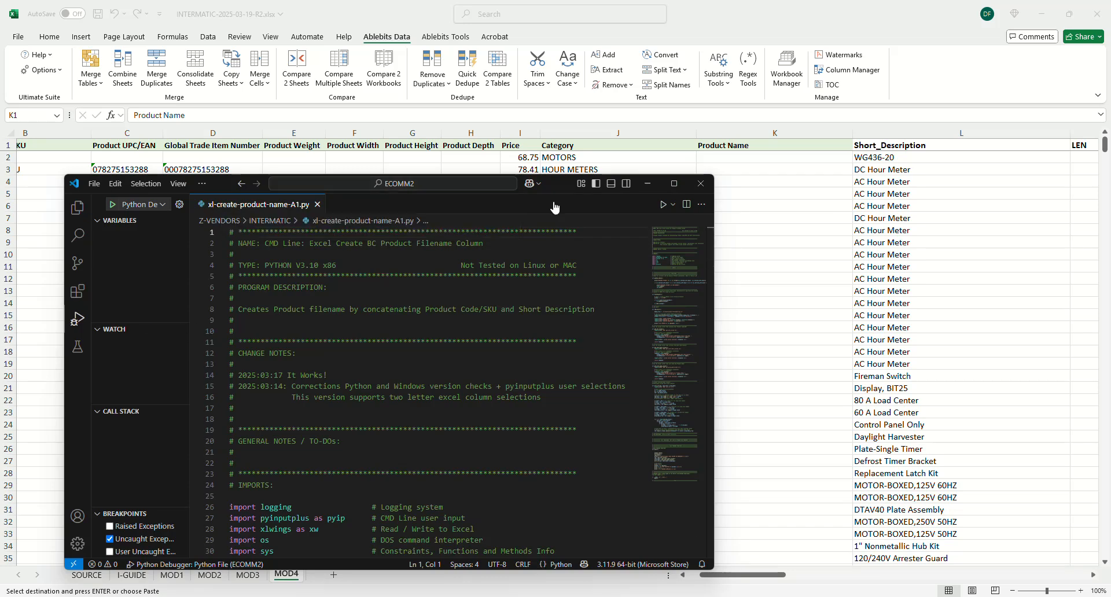
{"action": "left_click", "coordinate": [114, 205]}
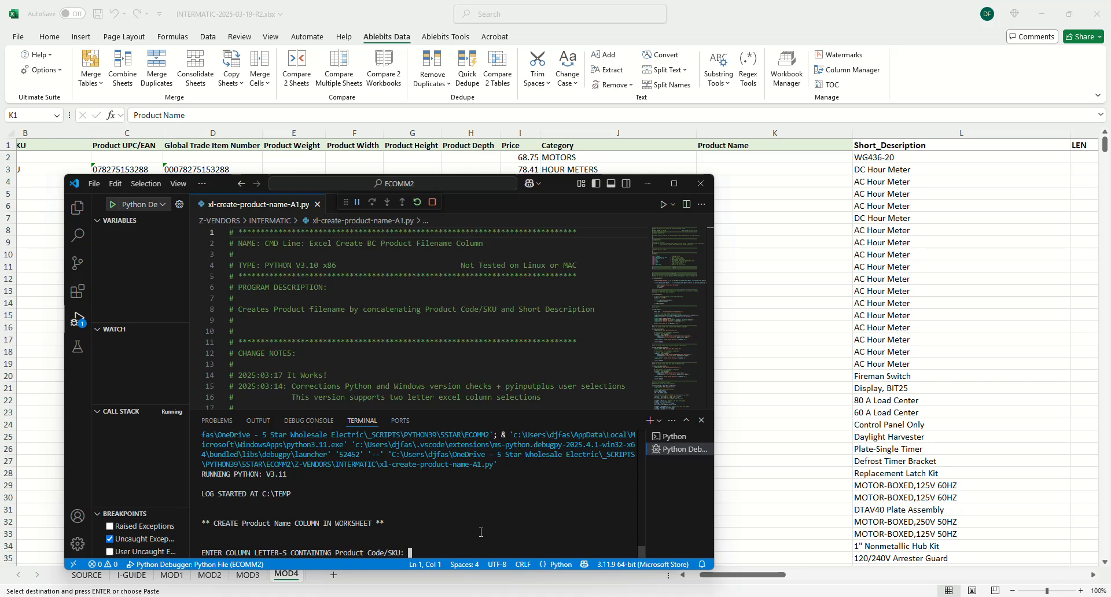
{"action": "type", "text": "b"}
{"action": "key", "text": "Return"}
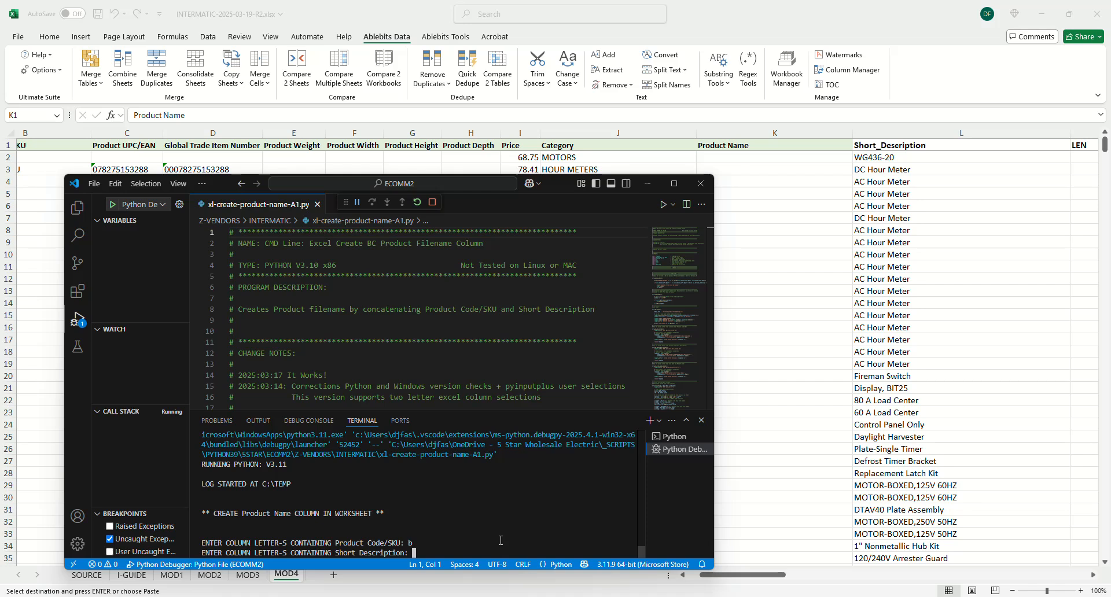
{"action": "type", "text": "l"}
{"action": "left_click", "coordinate": [785, 130]}
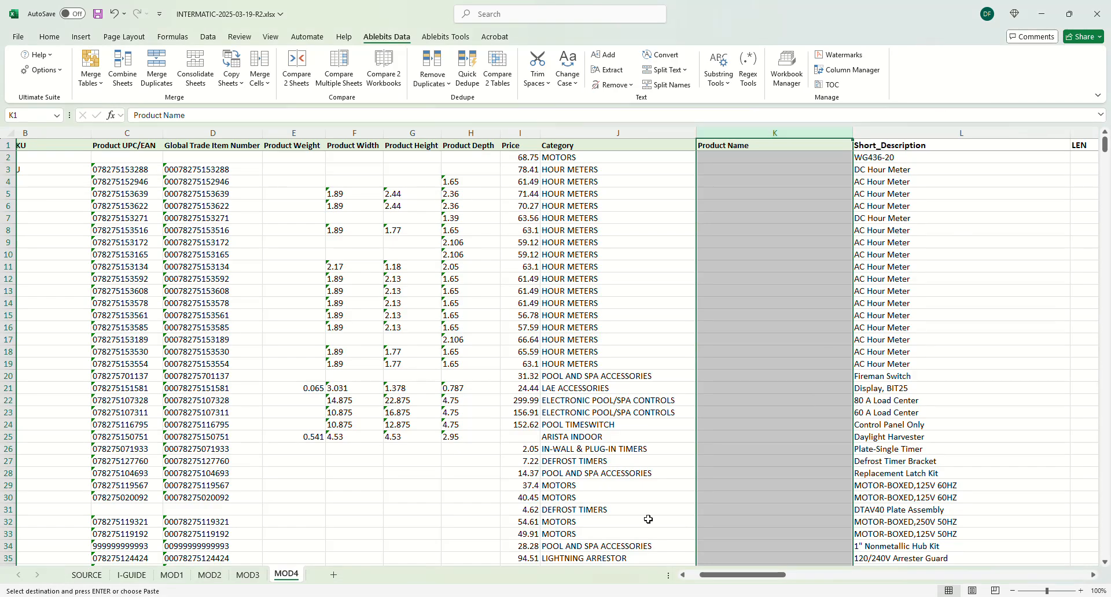
{"action": "left_click", "coordinate": [784, 596]}
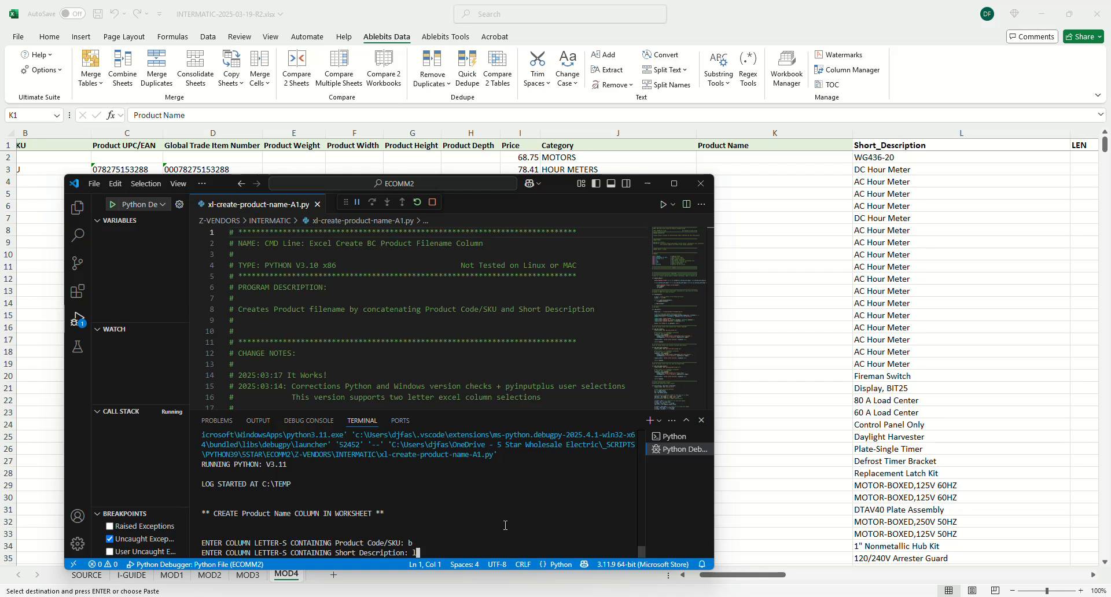
{"action": "key", "text": "Return"}
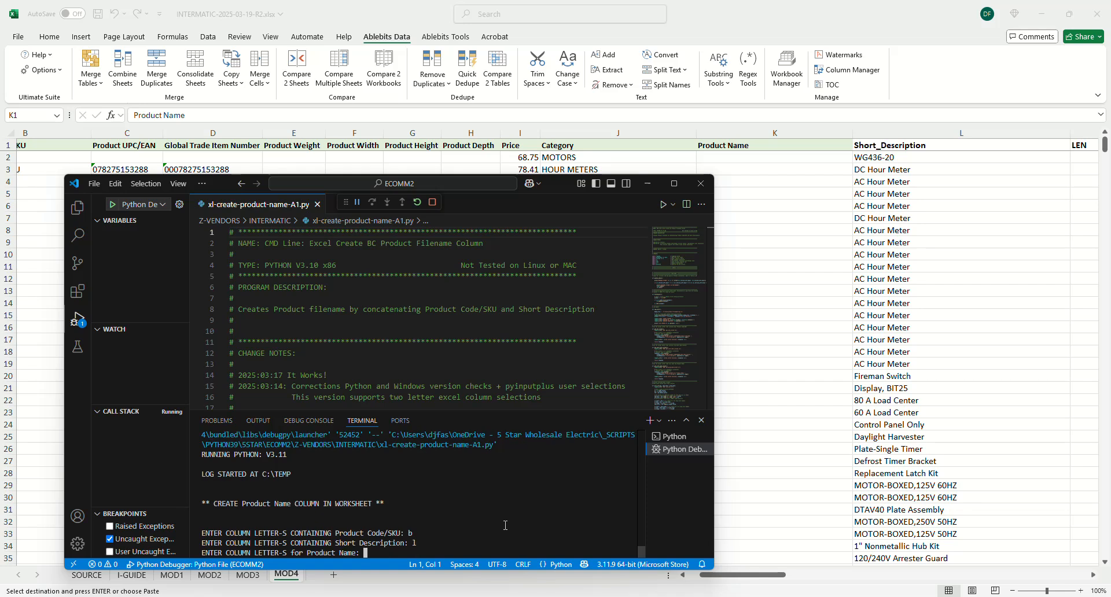
- Check the Product Name column's letter, enter k for it in the script to generate the names, and minimize VS Code
{"action": "left_click", "coordinate": [755, 135]}
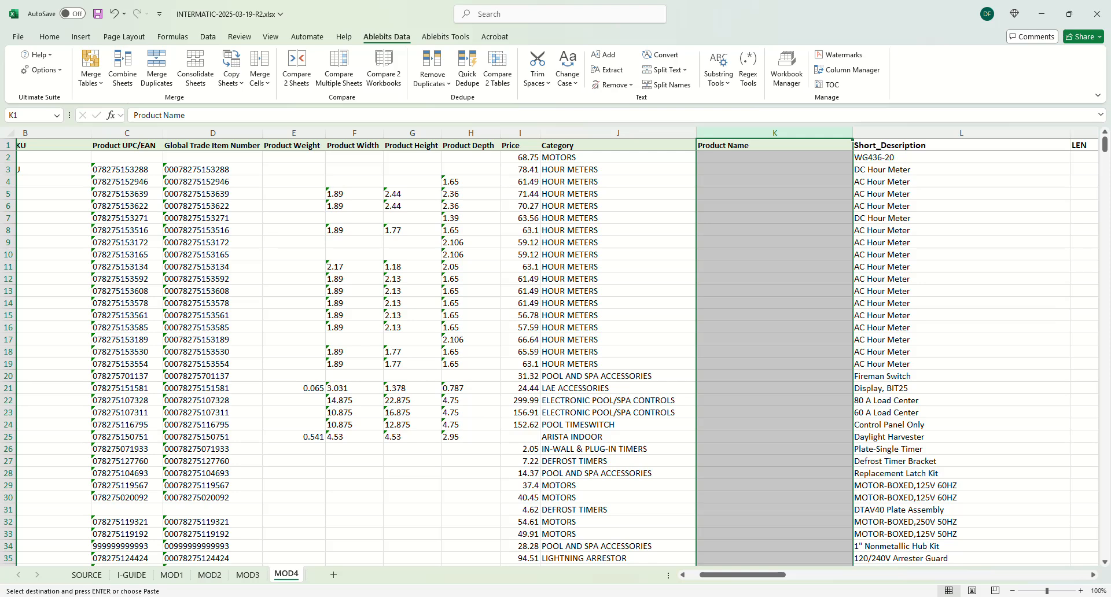
{"action": "left_click", "coordinate": [463, 596]}
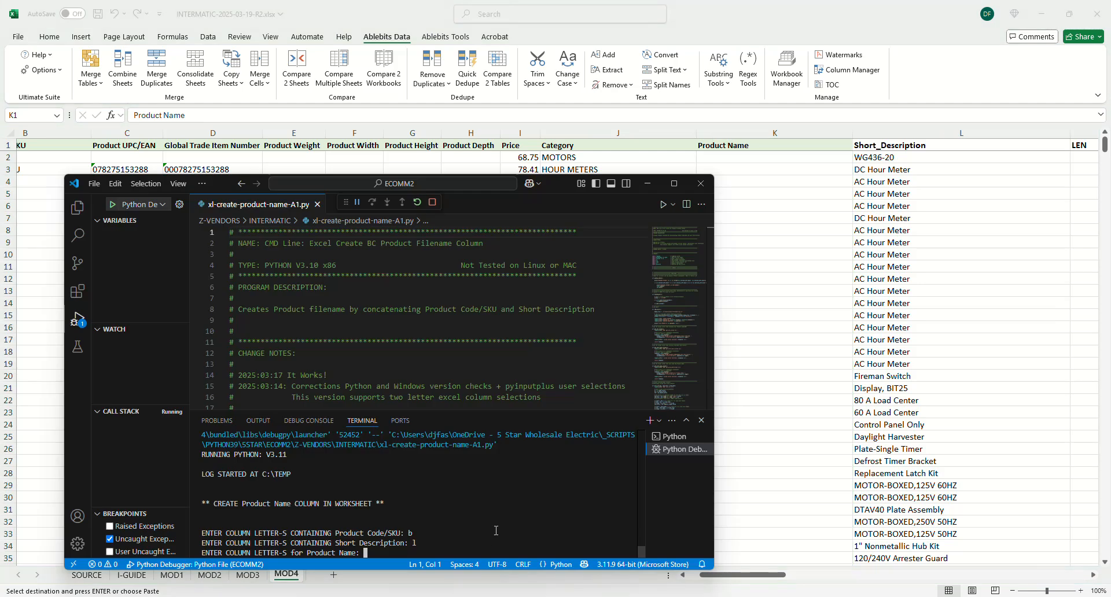
{"action": "type", "text": "k"}
{"action": "key", "text": "Return"}
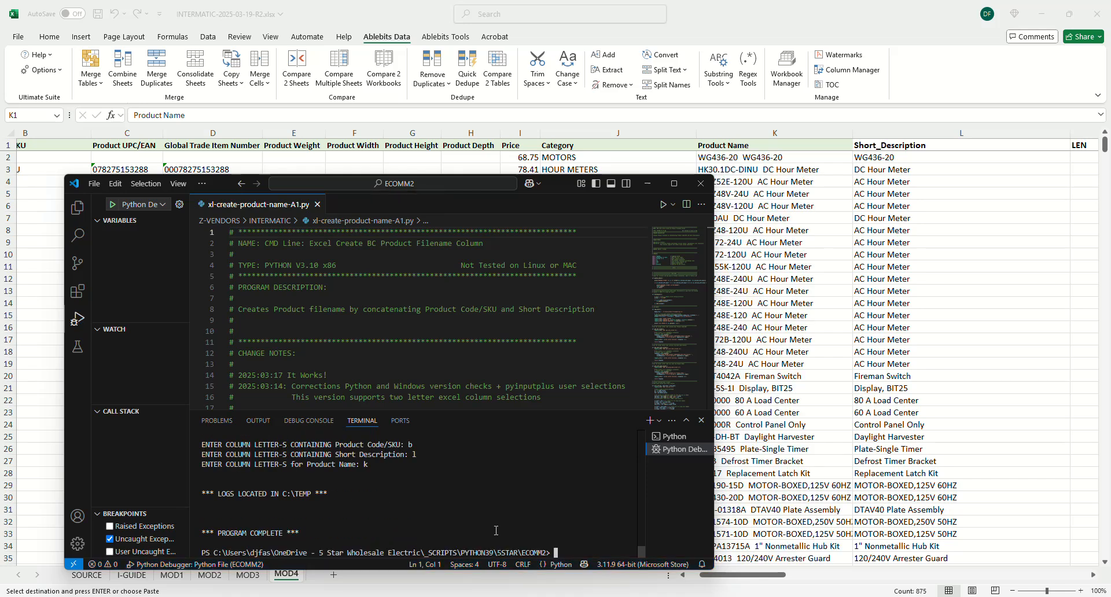
{"action": "left_click", "coordinate": [648, 184]}
- Widen the Product Name column K to fit its entries and check the generated names down to about row 95
{"action": "left_click", "coordinate": [796, 255]}
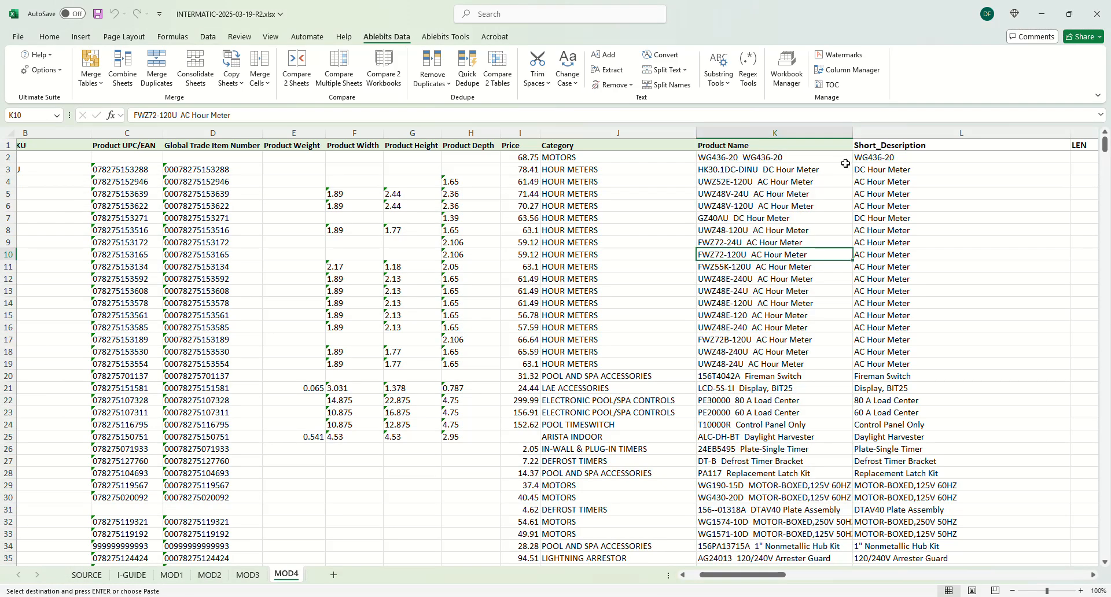
{"action": "left_click_drag", "start_coordinate": [853, 133], "coordinate": [950, 143]}
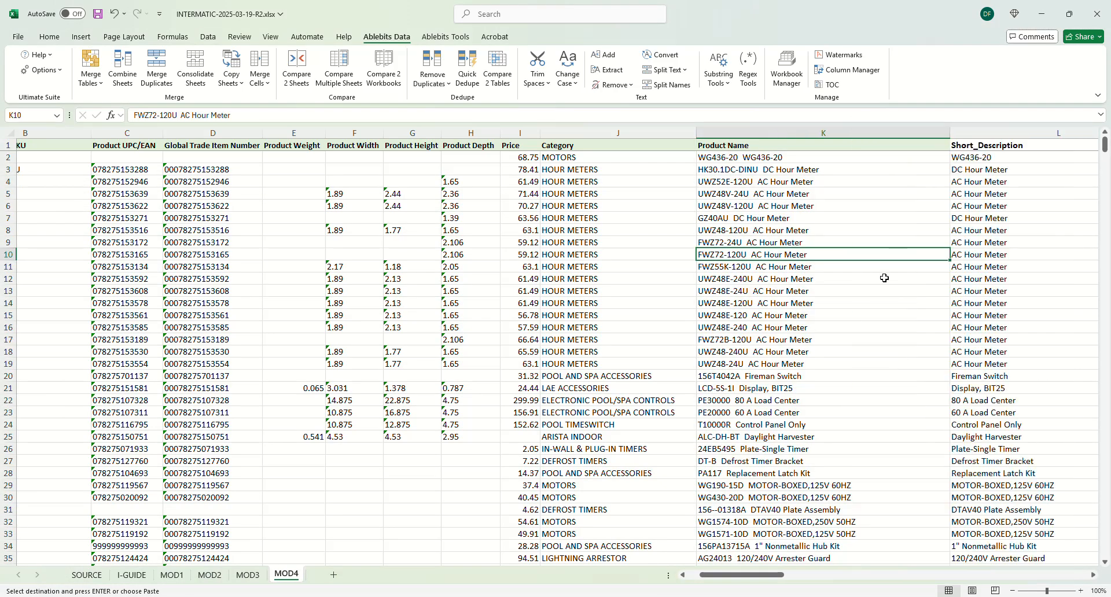
{"action": "scroll", "coordinate": [884, 278], "scroll_direction": "down", "scroll_amount": 18}
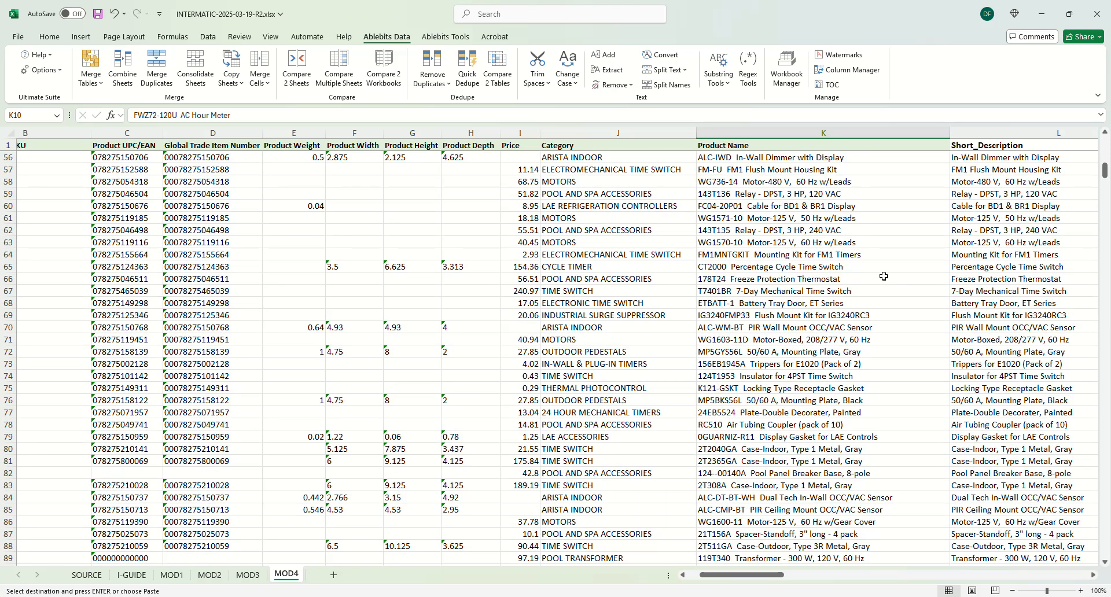
{"action": "scroll", "coordinate": [884, 277], "scroll_direction": "down", "scroll_amount": 2}
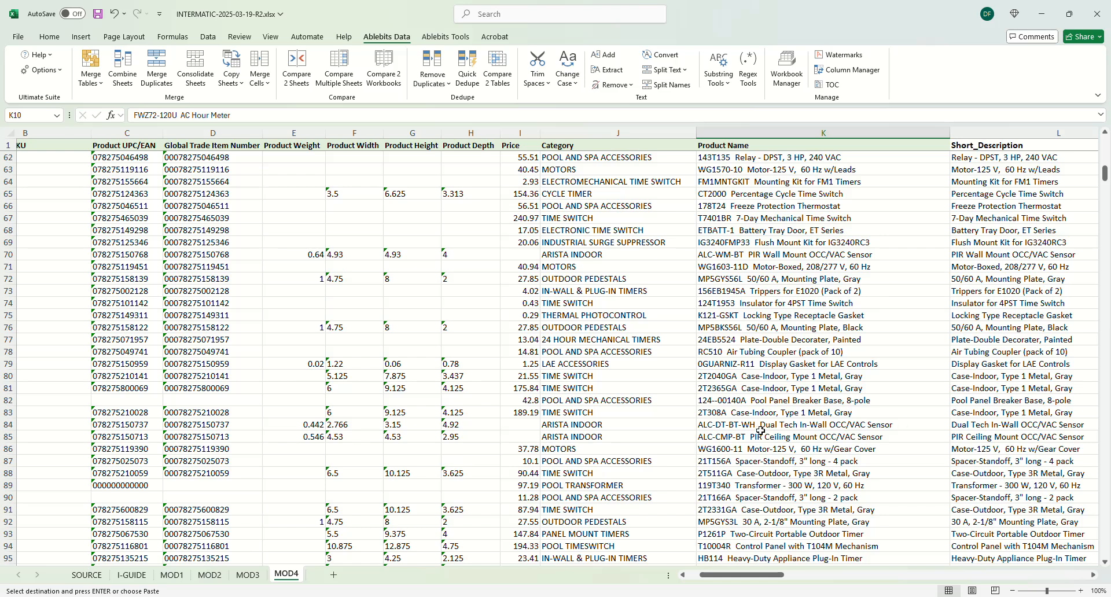
{"action": "left_click", "coordinate": [720, 158]}
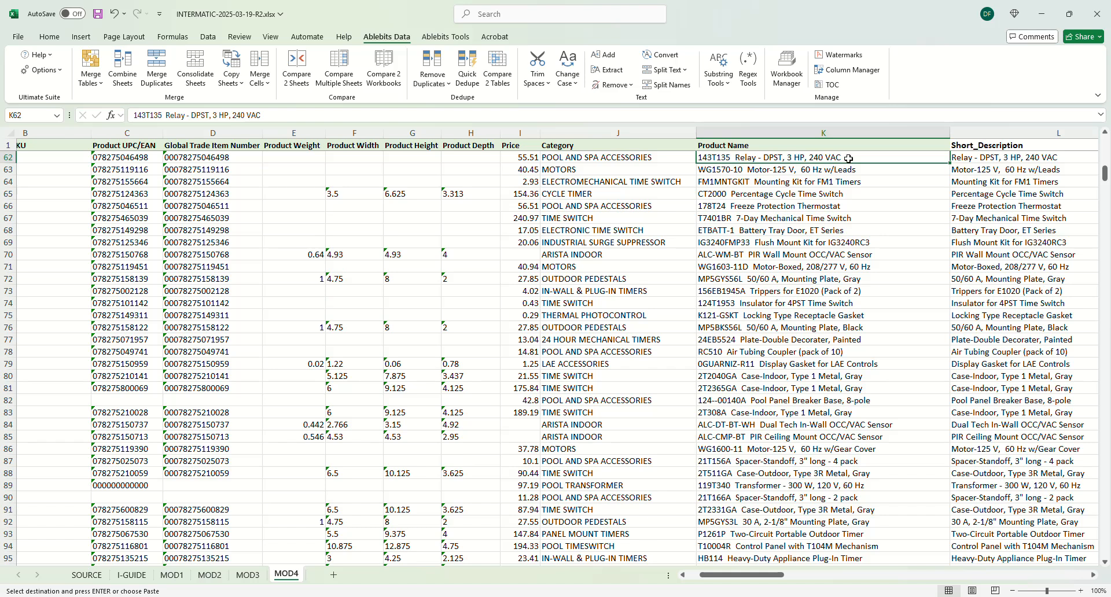
{"action": "left_click_drag", "start_coordinate": [1104, 173], "coordinate": [1105, 144]}
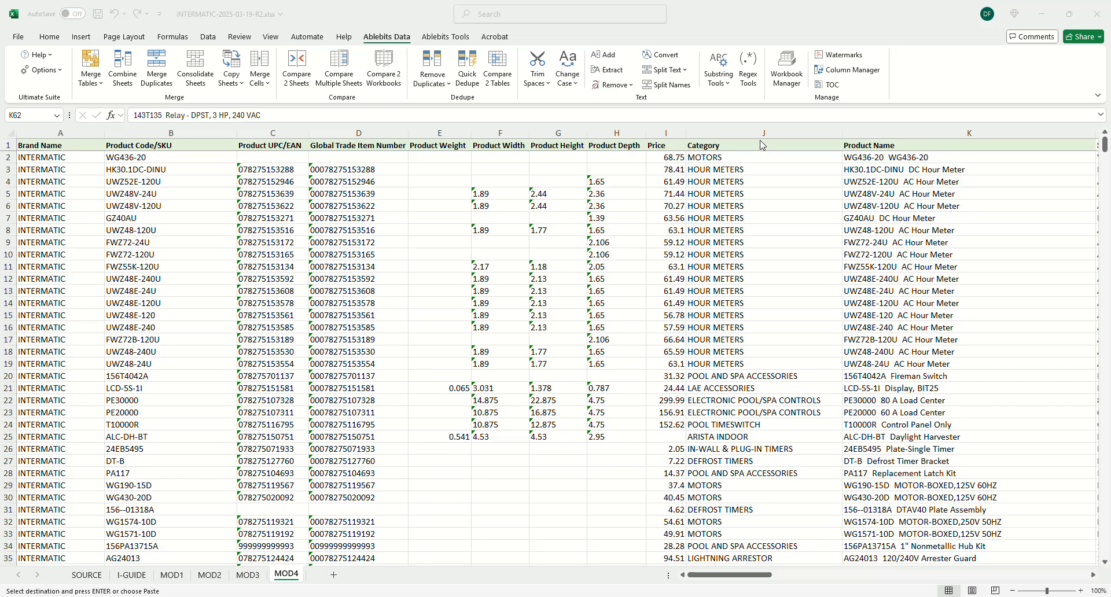
{"action": "left_click", "coordinate": [759, 132]}
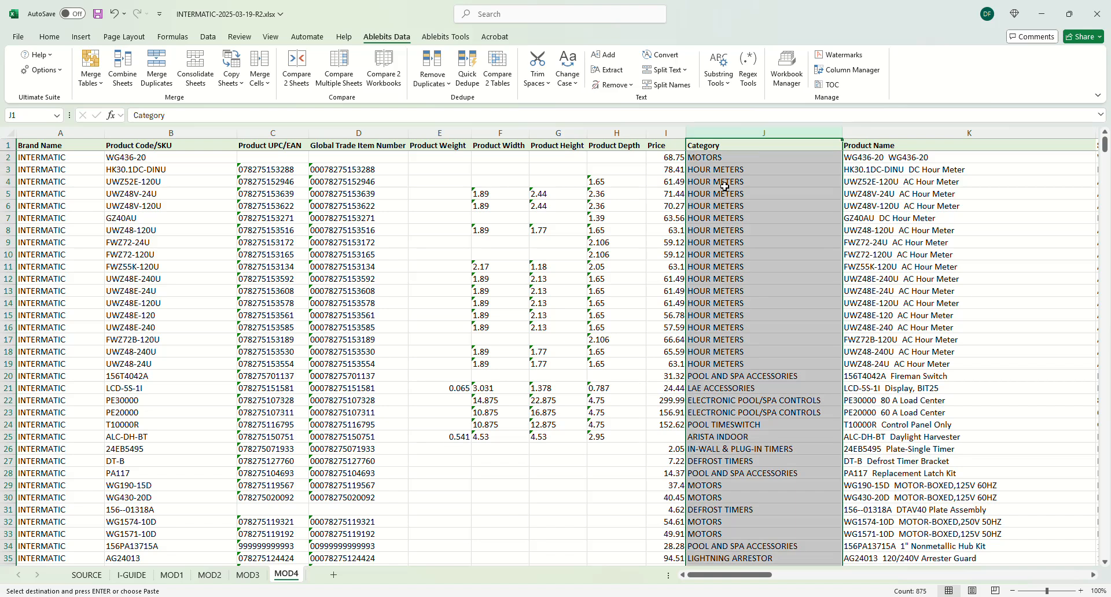
{"action": "left_click", "coordinate": [729, 163]}
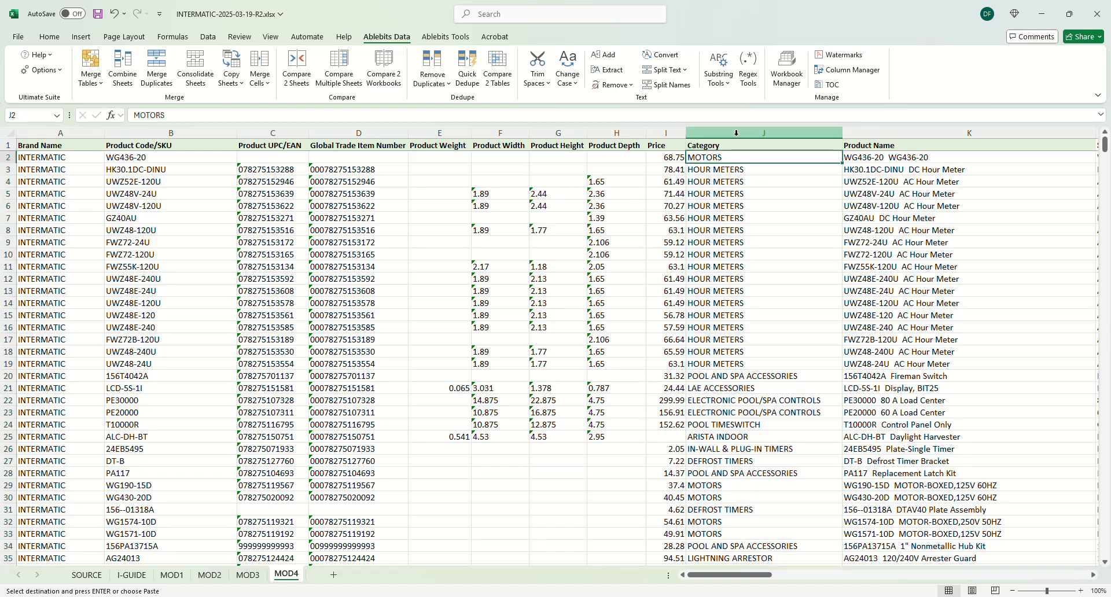
{"action": "left_click", "coordinate": [733, 133]}
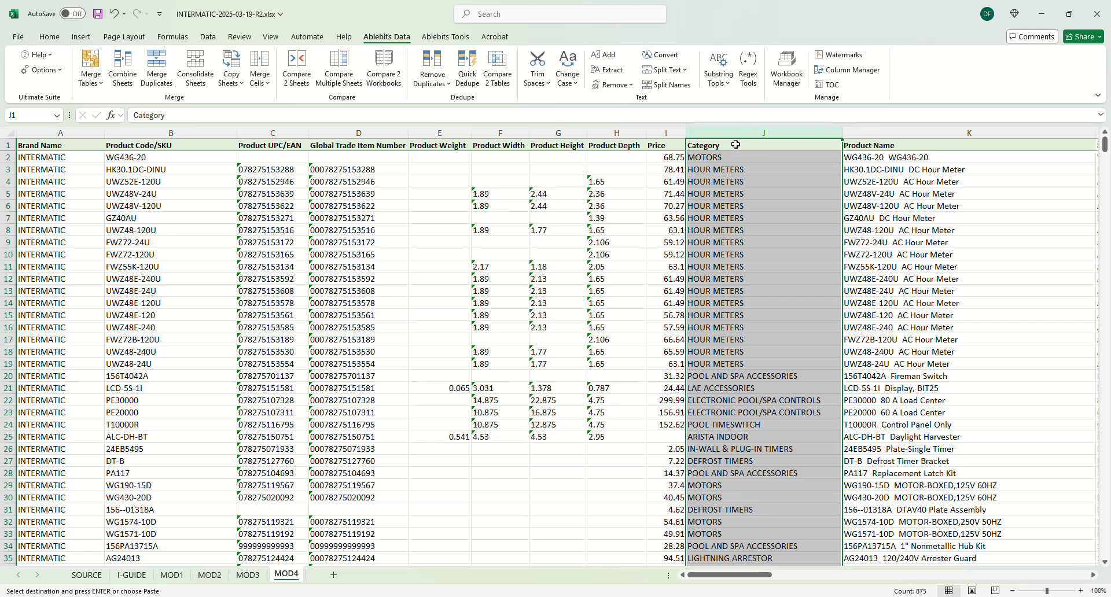
{"action": "left_click", "coordinate": [736, 145]}
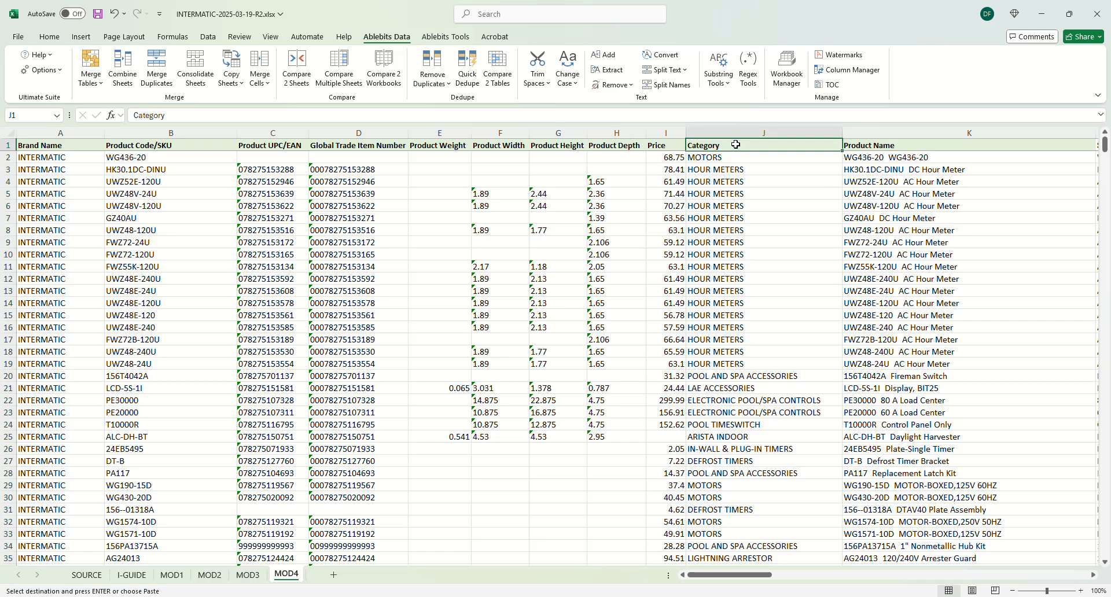
- Sort the entire MOD4 sheet by the Category column in ascending order, using cell values and keeping the header row
{"action": "left_click", "coordinate": [8, 130]}
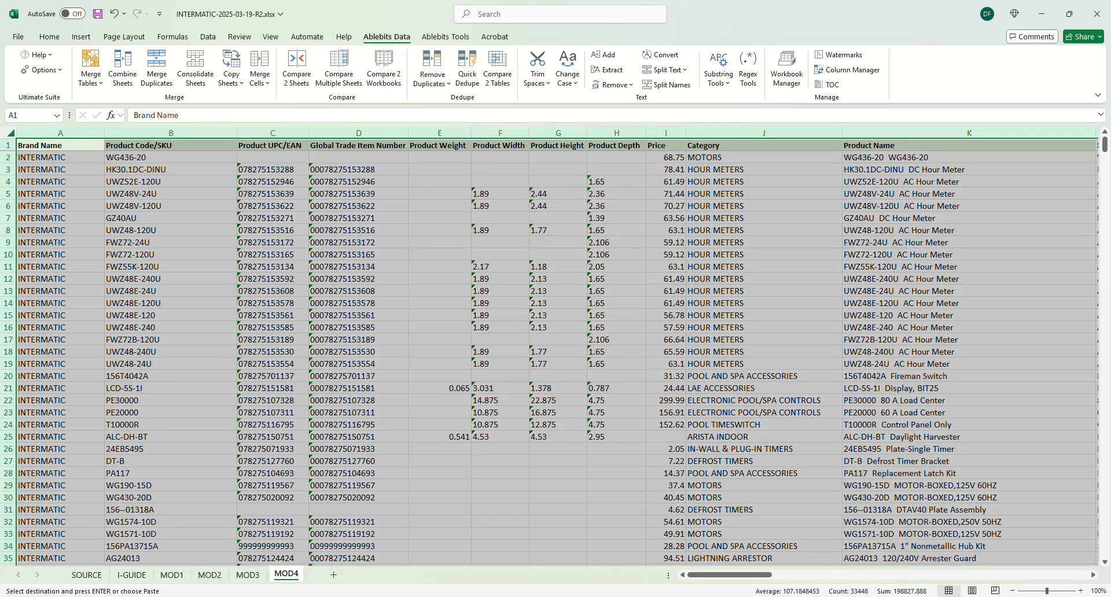
{"action": "key", "text": "alt+Tab"}
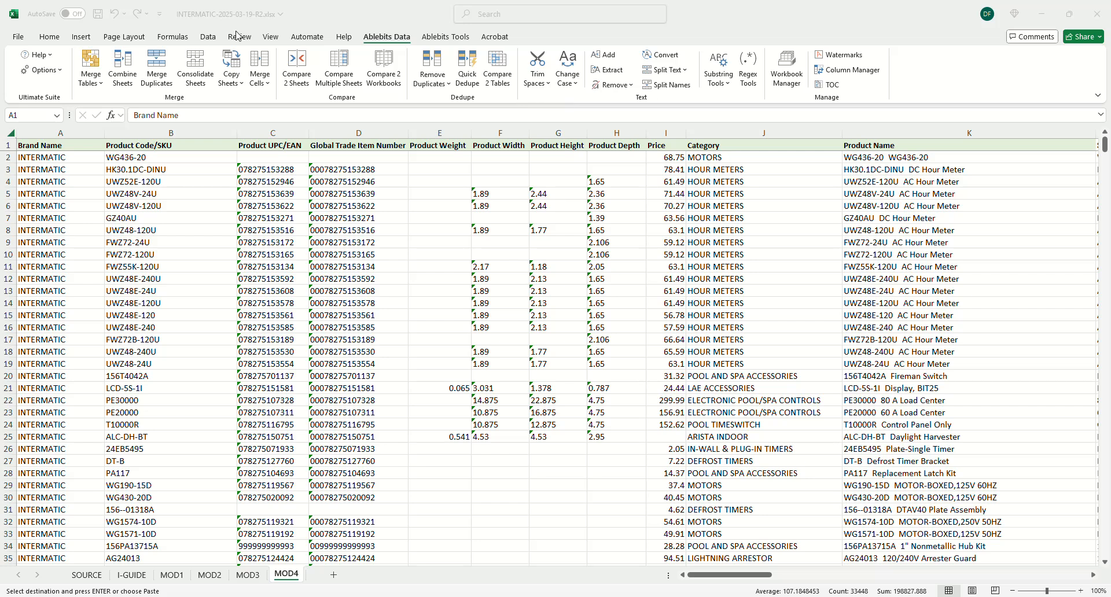
{"action": "key", "text": "alt+Tab"}
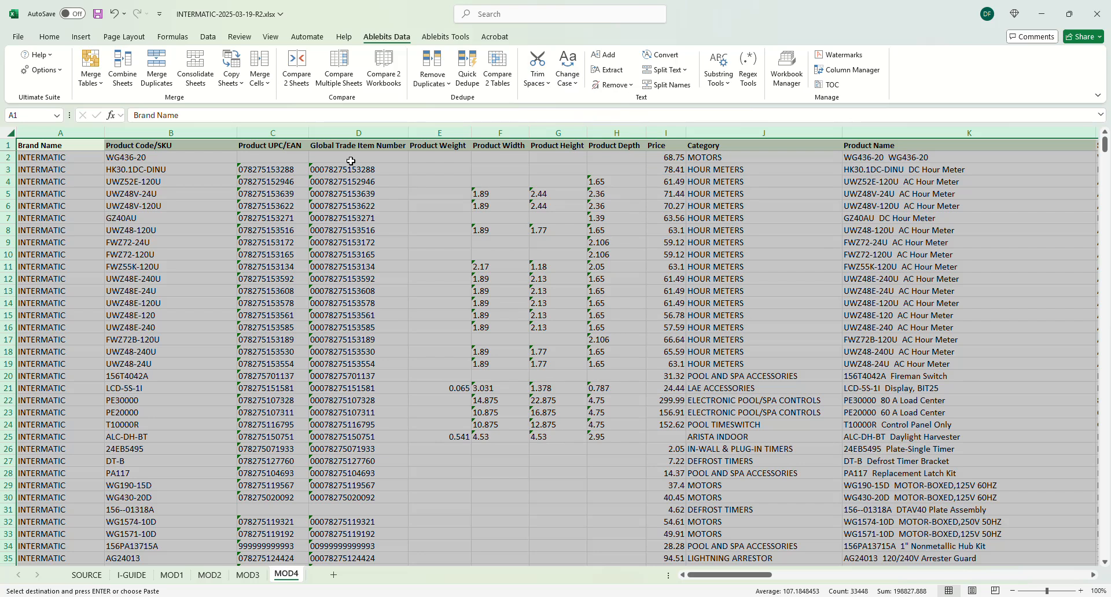
{"action": "left_click", "coordinate": [208, 38]}
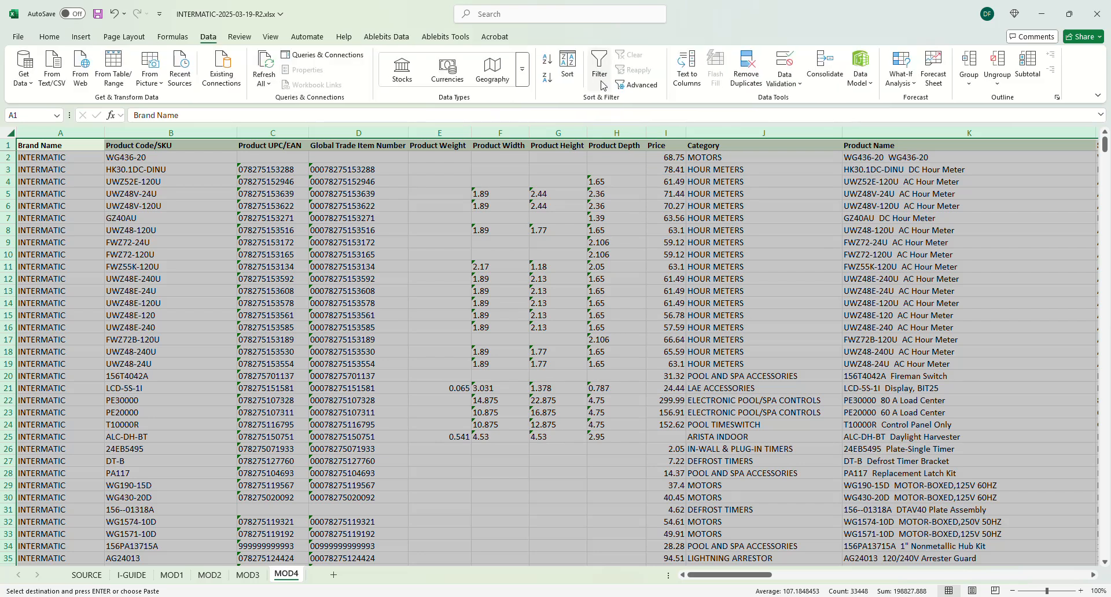
{"action": "left_click", "coordinate": [567, 66]}
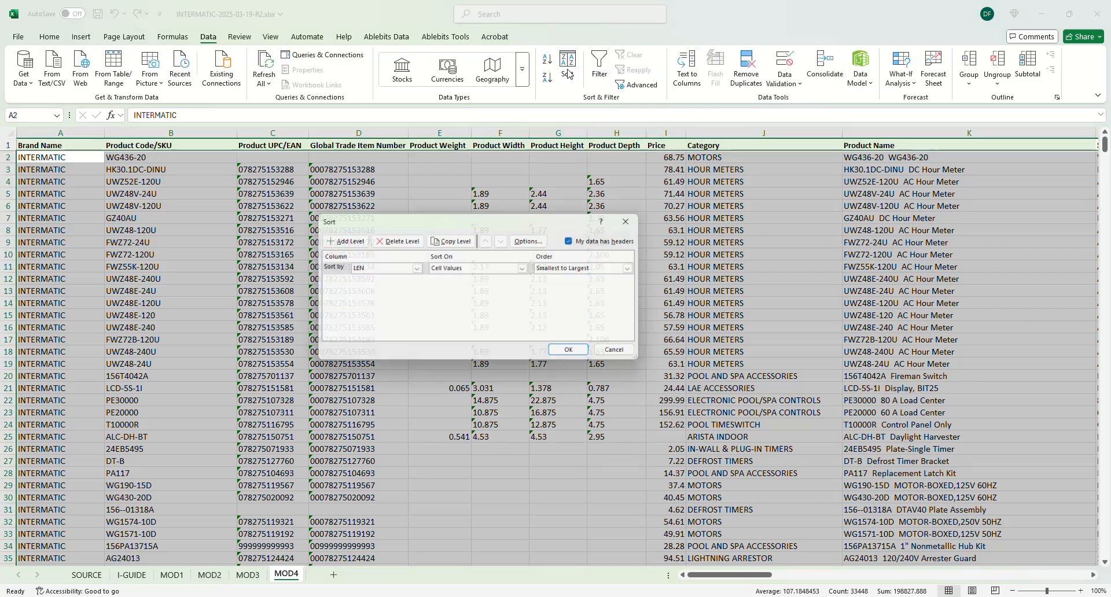
{"action": "left_click", "coordinate": [416, 269]}
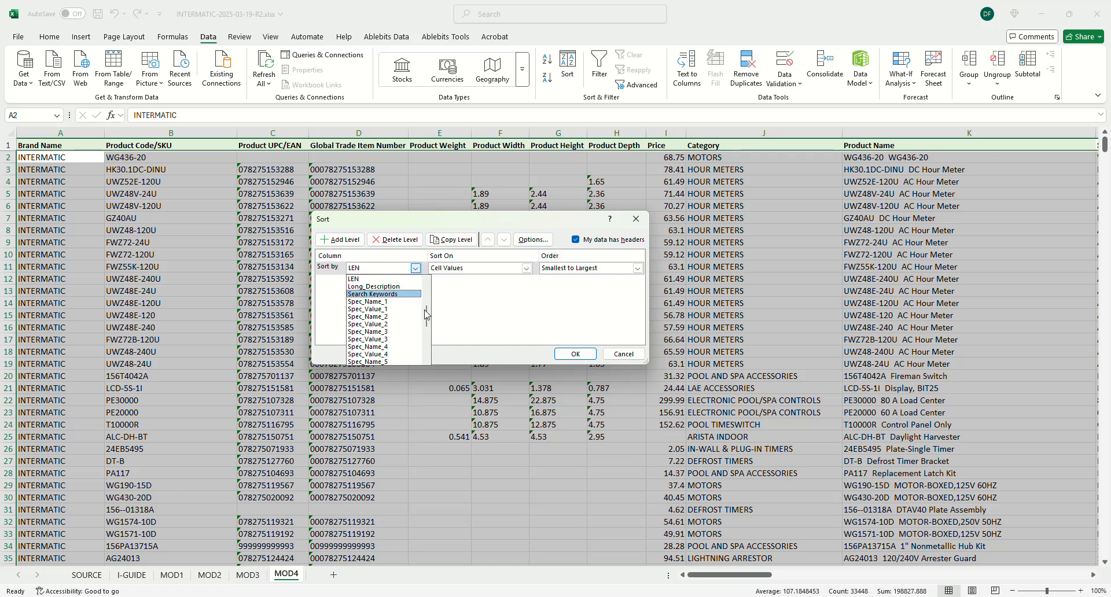
{"action": "scroll", "coordinate": [427, 316], "scroll_direction": "up", "scroll_amount": 5}
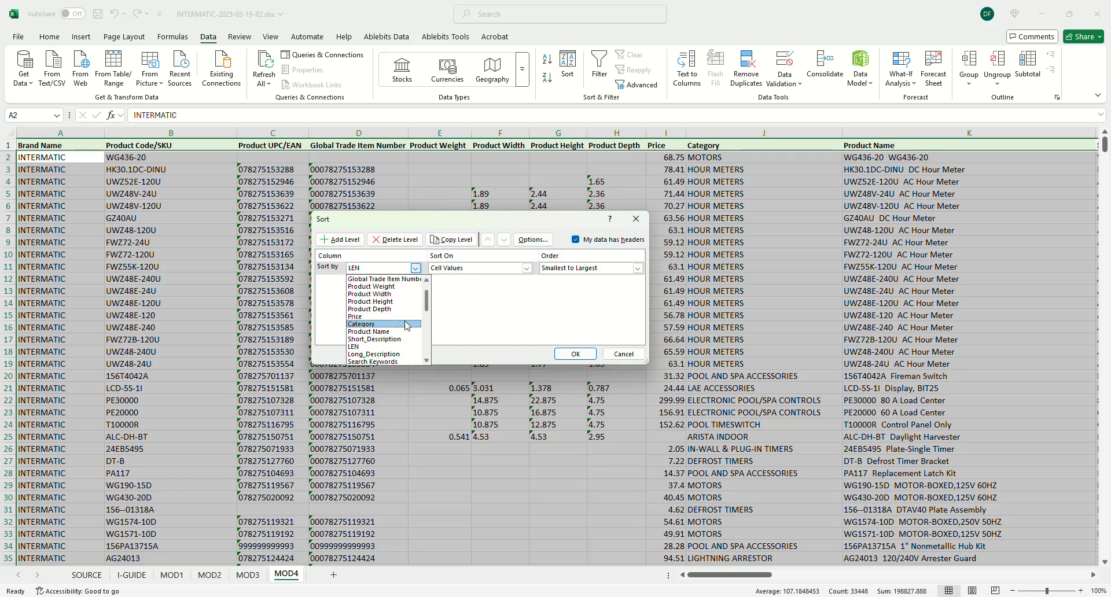
{"action": "left_click", "coordinate": [375, 321]}
{"action": "left_click", "coordinate": [582, 356]}
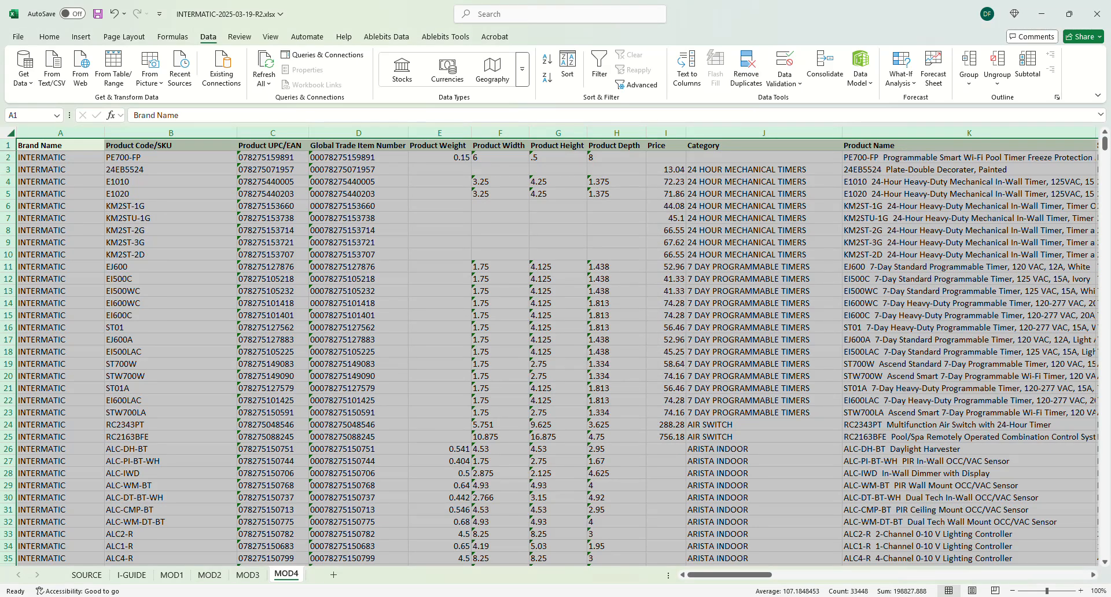
- Switch to the PRODUCT-CATEGORIES workbook and place its window over the MOD4 sheet
{"action": "key", "text": "alt+Tab"}
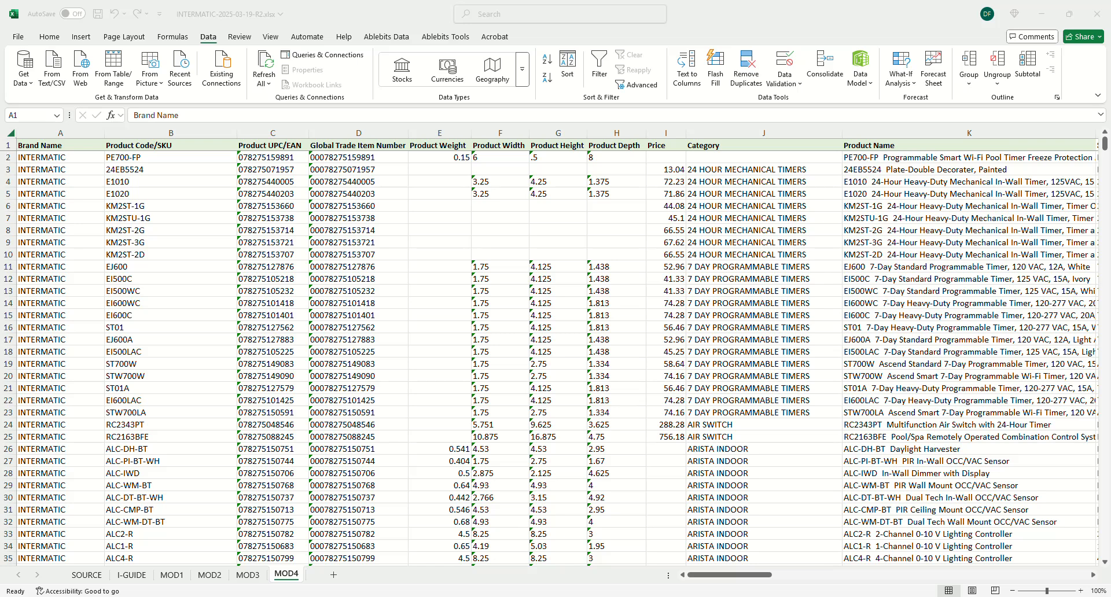
{"action": "left_click_drag", "start_coordinate": [1110, 75], "coordinate": [734, 42]}
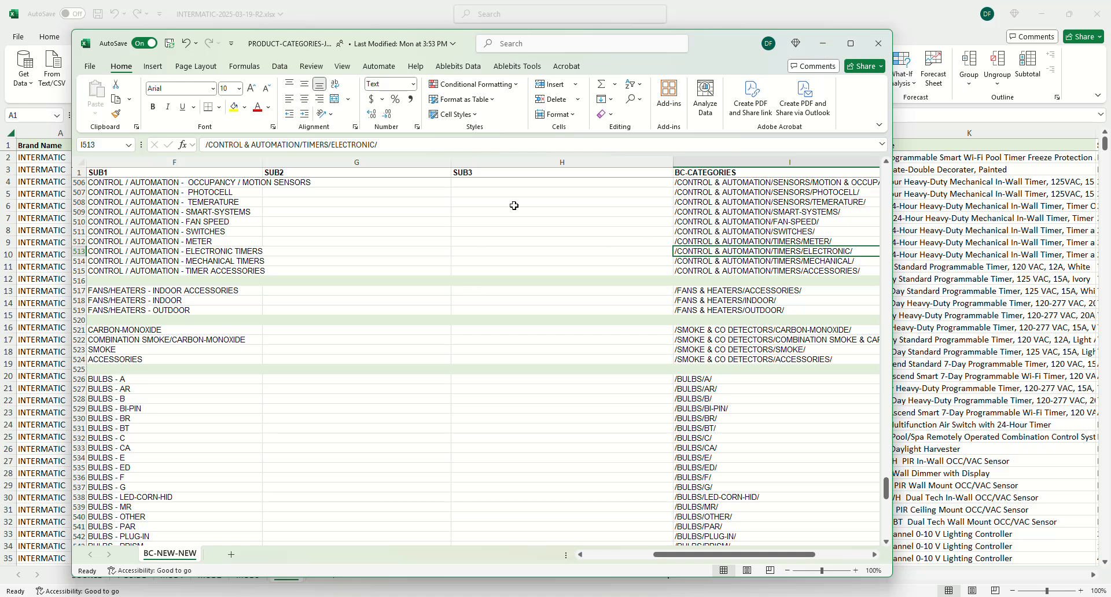
- Examine the control and automation entries in PRODUCT-CATEGORIES, and move its window aside to check MOD4's 24 HOUR MECHANICAL TIMERS category
{"action": "left_click_drag", "start_coordinate": [710, 54], "coordinate": [821, 57]}
{"action": "left_click", "coordinate": [306, 233]}
{"action": "scroll", "coordinate": [306, 234], "scroll_direction": "up", "scroll_amount": 1}
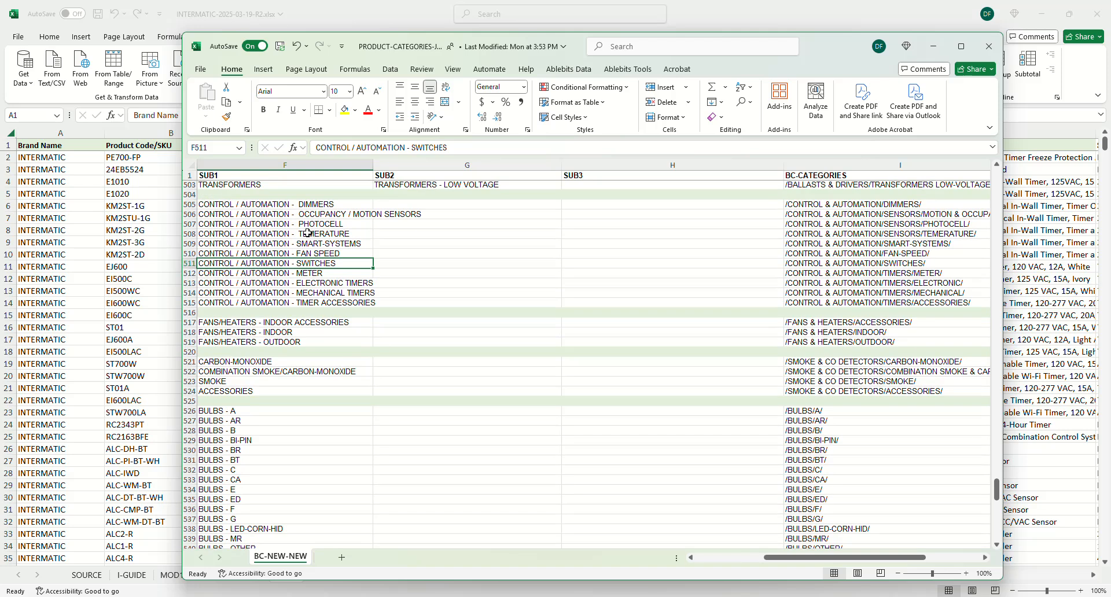
{"action": "left_click", "coordinate": [191, 254]}
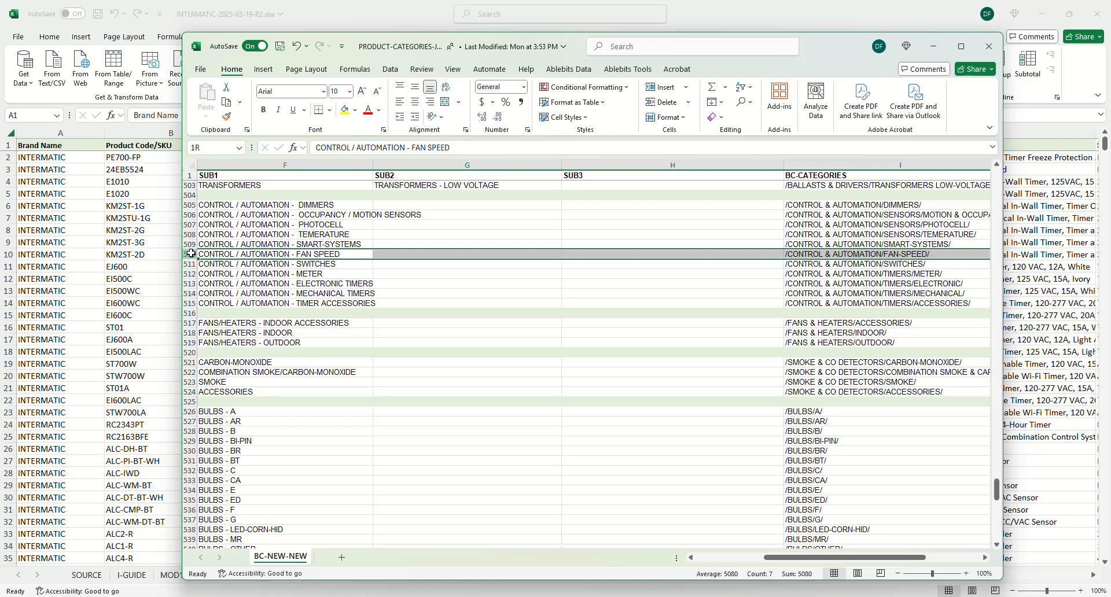
{"action": "left_click_drag", "start_coordinate": [812, 59], "coordinate": [1110, 116]}
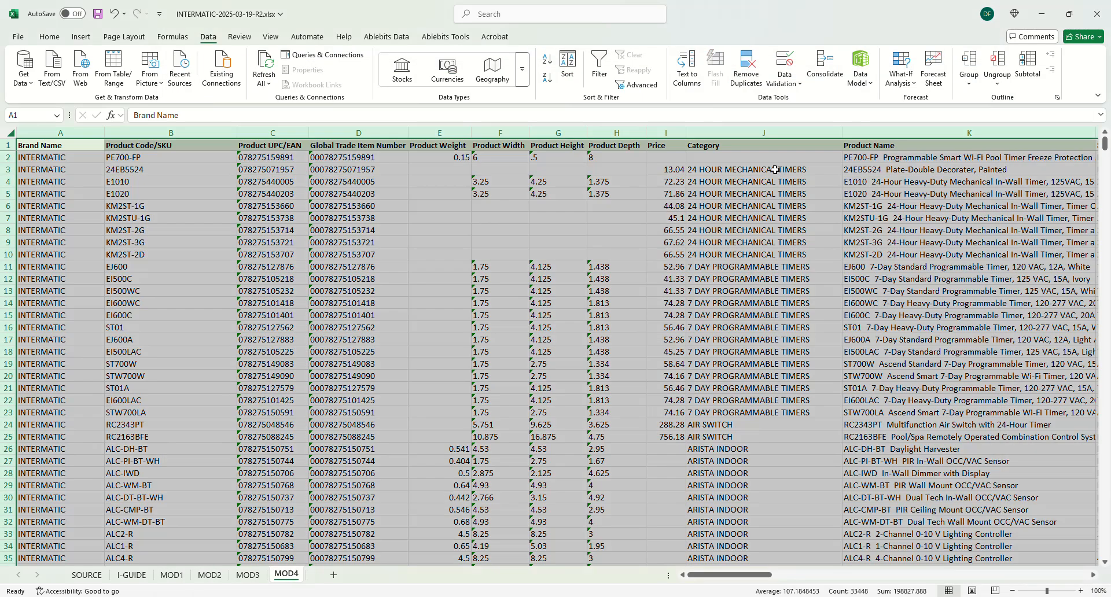
{"action": "left_click", "coordinate": [780, 173]}
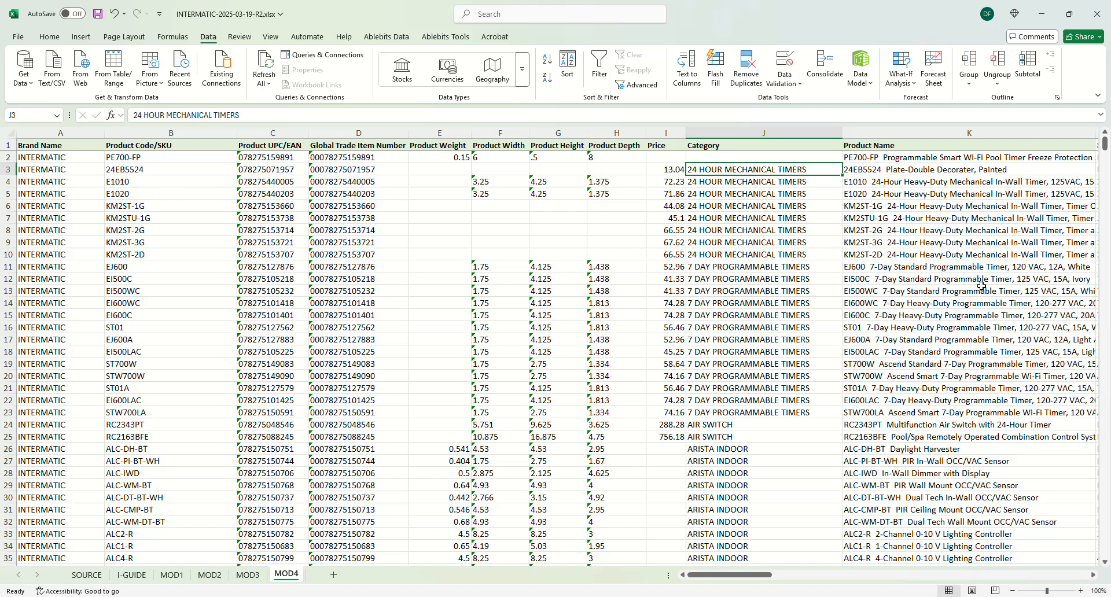
- Copy the BC-CATEGORIES path /CONTROL & AUTOMATION/TIMERS/MECHANICAL/ from the mechanical timers row of the PRODUCT-CATEGORIES workbook
{"action": "left_click_drag", "start_coordinate": [1110, 116], "coordinate": [884, 93]}
{"action": "key", "text": "shift+space"}
{"action": "left_click", "coordinate": [384, 340]}
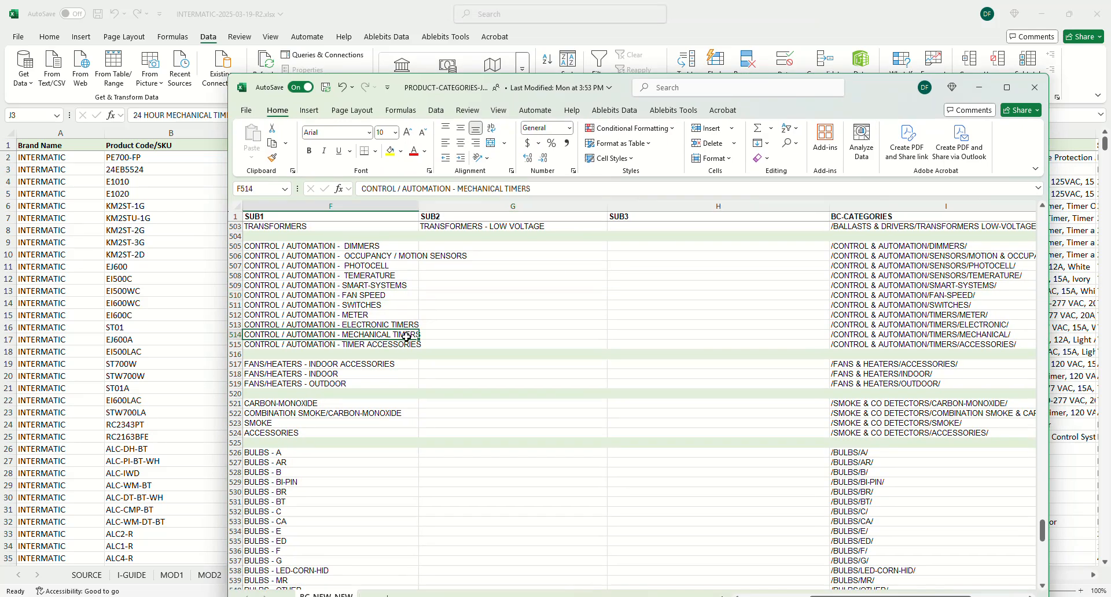
{"action": "left_click", "coordinate": [951, 335]}
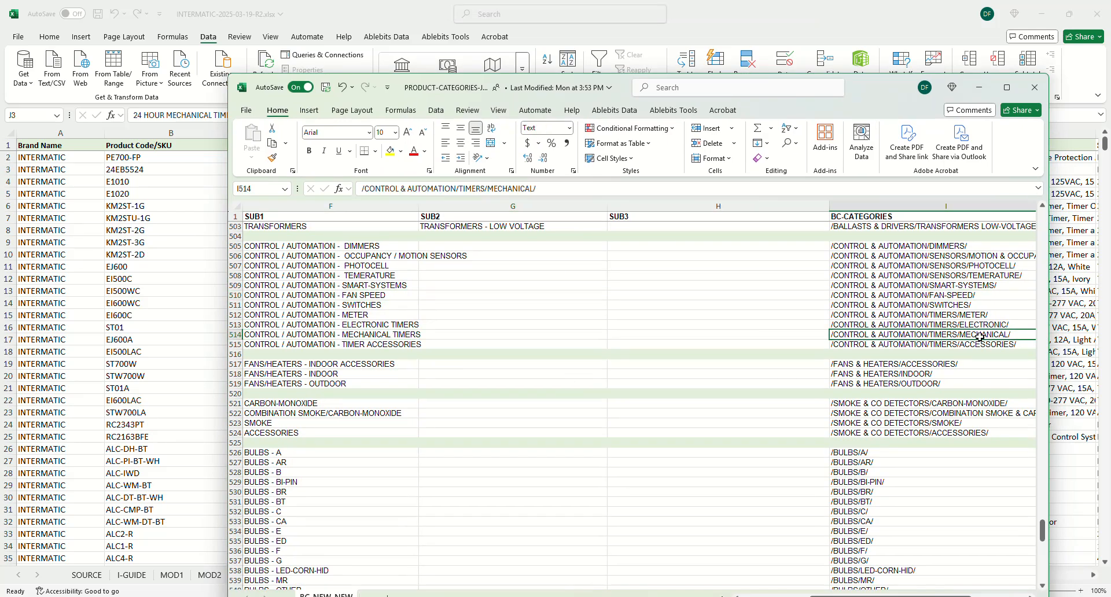
{"action": "key", "text": "ctrl+c"}
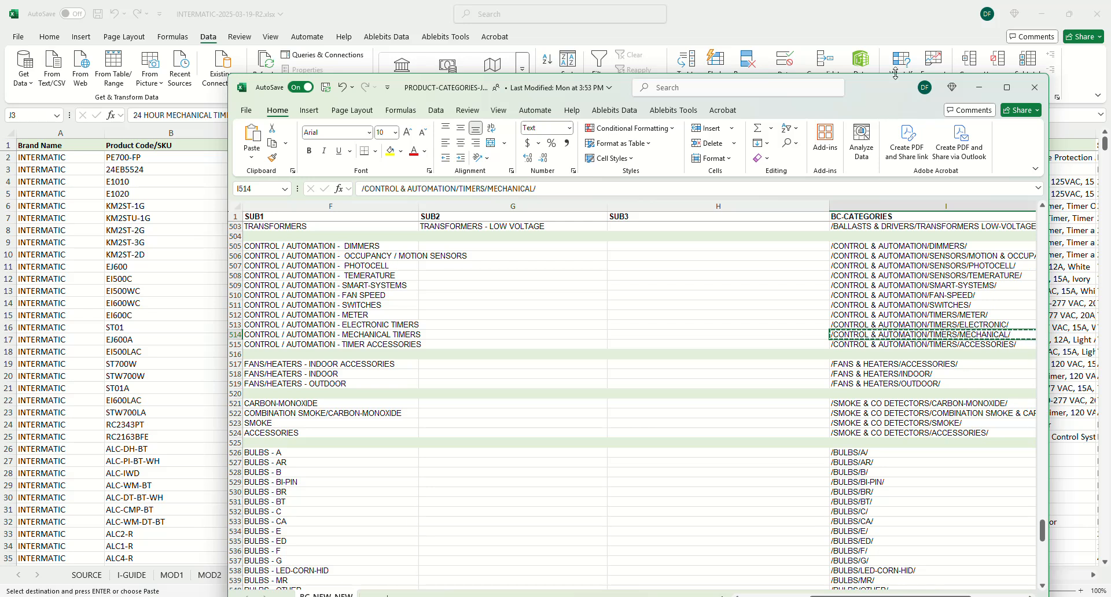
- Paste the mechanical timers path over the 24 HOUR MECHANICAL TIMERS entries in J3:J10 of MOD4 and widen the Category column to fit
{"action": "left_click_drag", "start_coordinate": [878, 92], "coordinate": [1110, 116]}
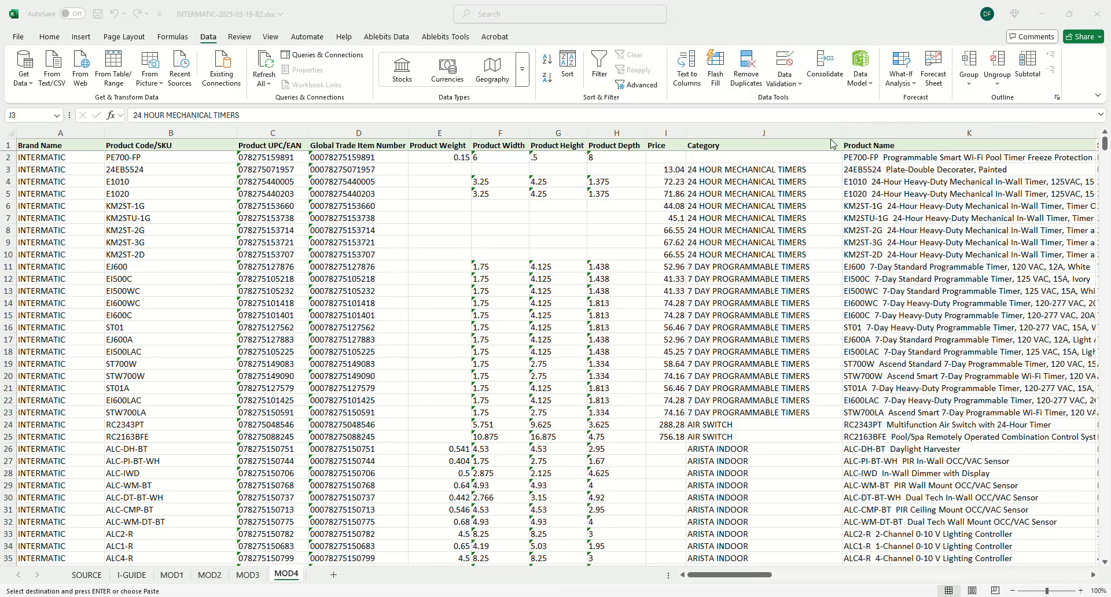
{"action": "left_click", "coordinate": [811, 169]}
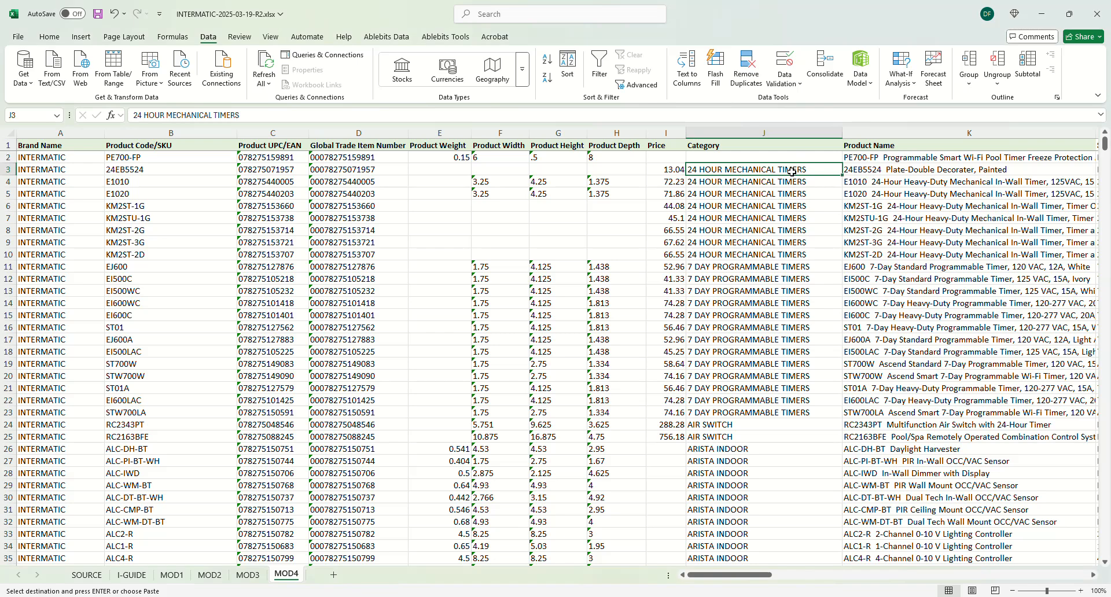
{"action": "left_click_drag", "start_coordinate": [791, 172], "coordinate": [804, 262]}
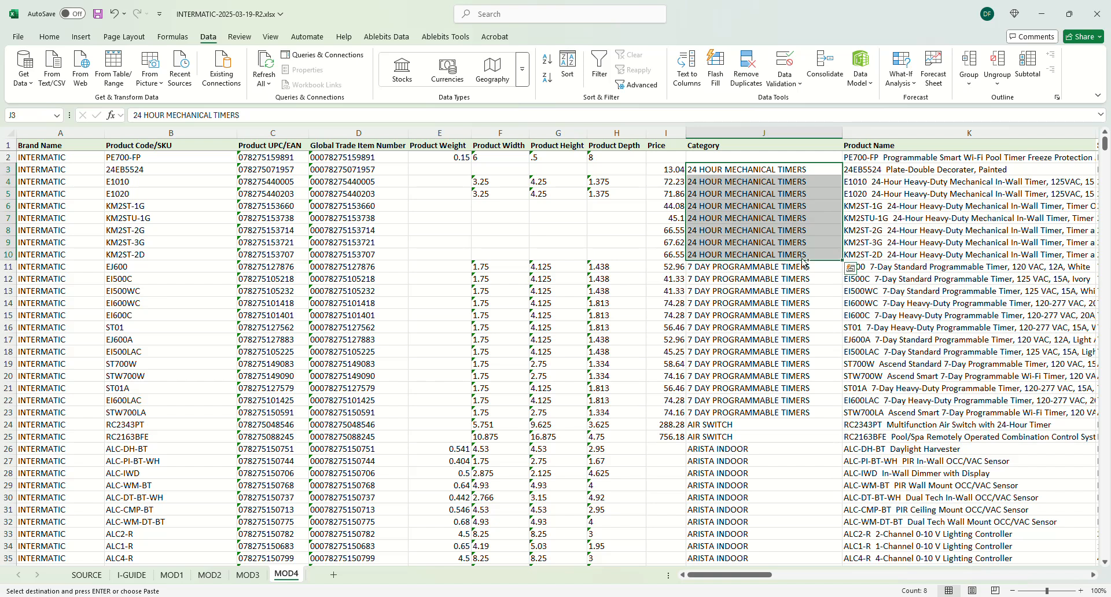
{"action": "key", "text": "ctrl+v"}
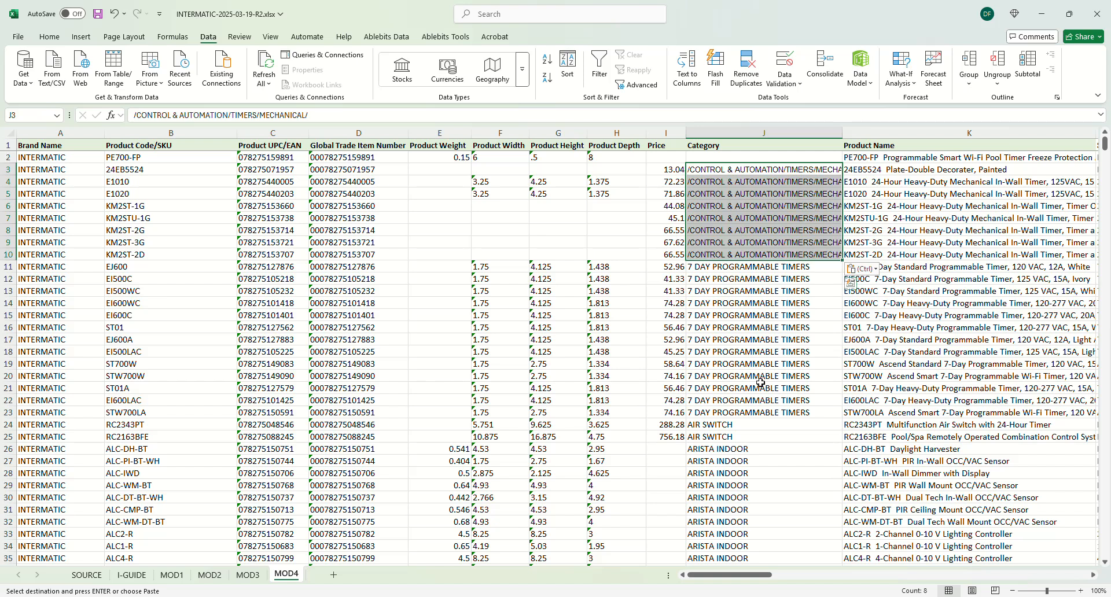
{"action": "left_click_drag", "start_coordinate": [843, 135], "coordinate": [878, 135]}
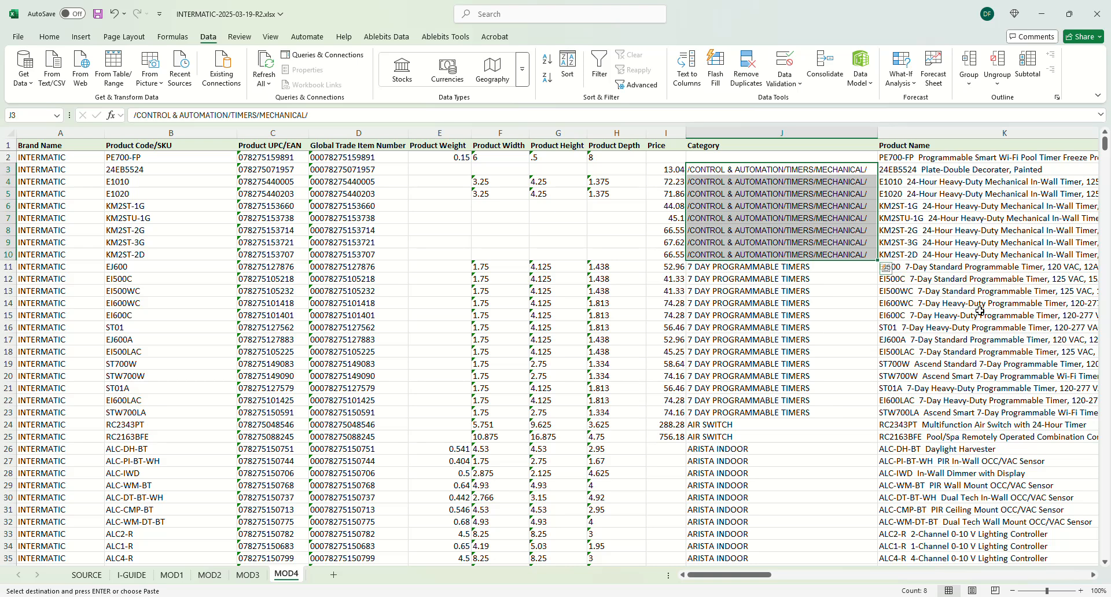
- Compare the Category entries with the product names and short descriptions beside them in MOD4
{"action": "left_click", "coordinate": [998, 363]}
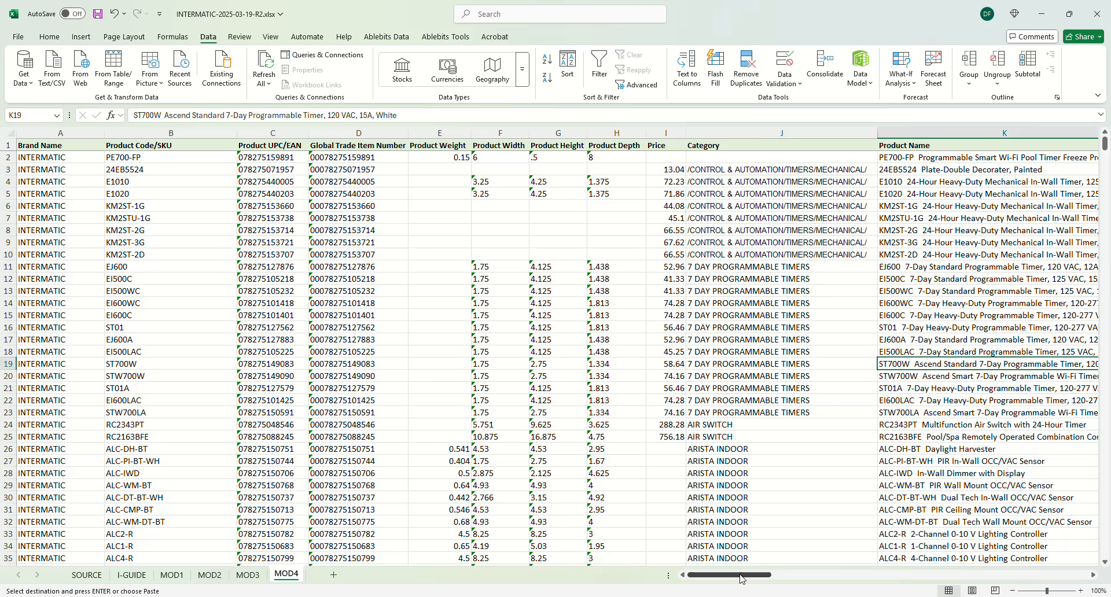
{"action": "left_click_drag", "start_coordinate": [743, 574], "coordinate": [734, 549]}
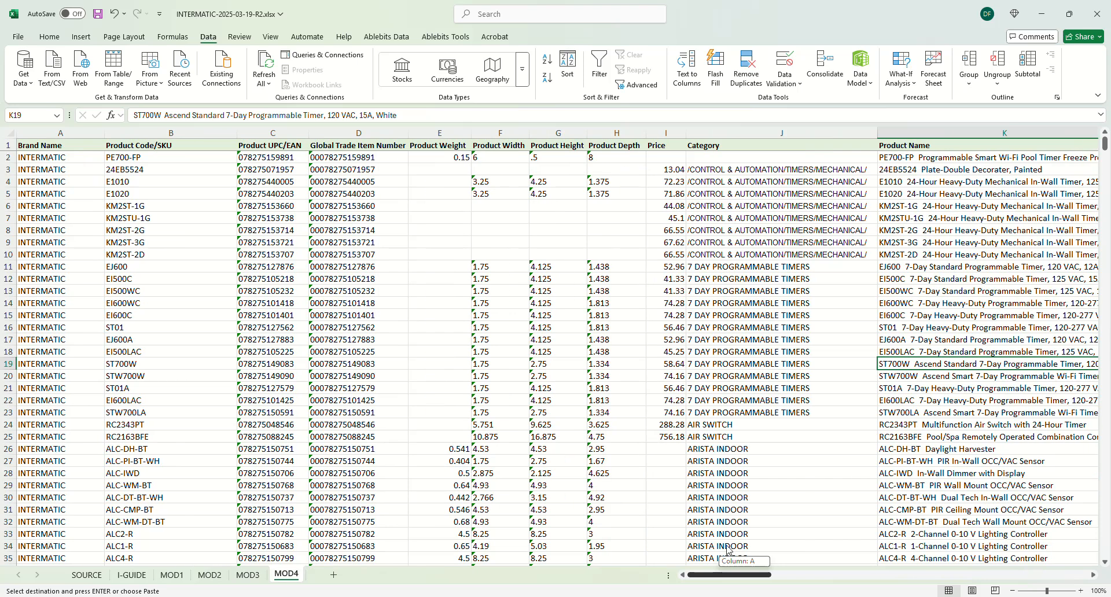
{"action": "left_click_drag", "start_coordinate": [731, 550], "coordinate": [868, 509]}
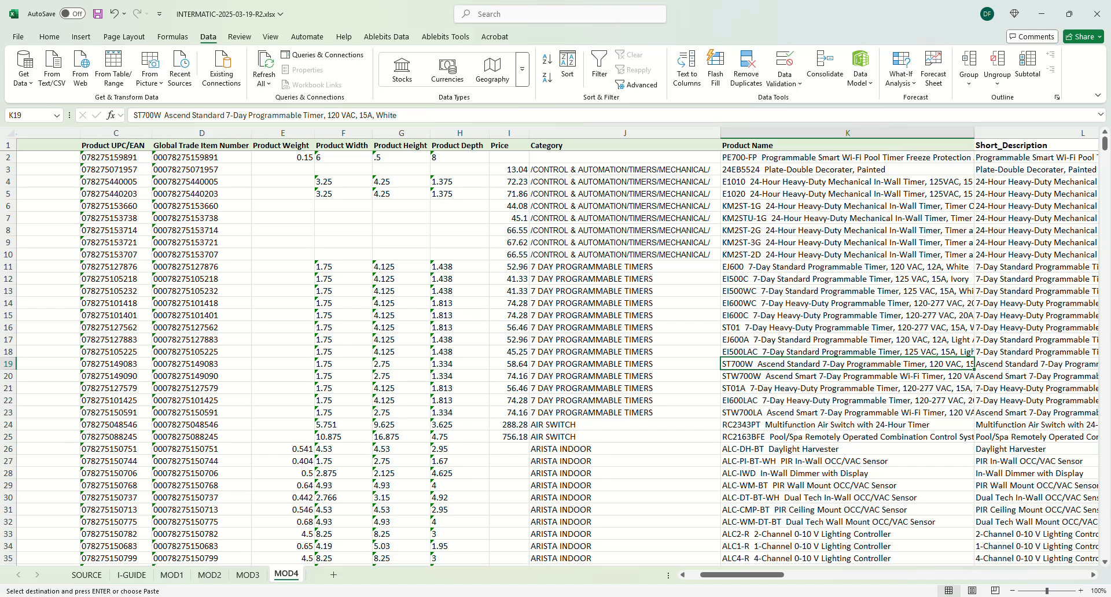
{"action": "left_click", "coordinate": [631, 251]}
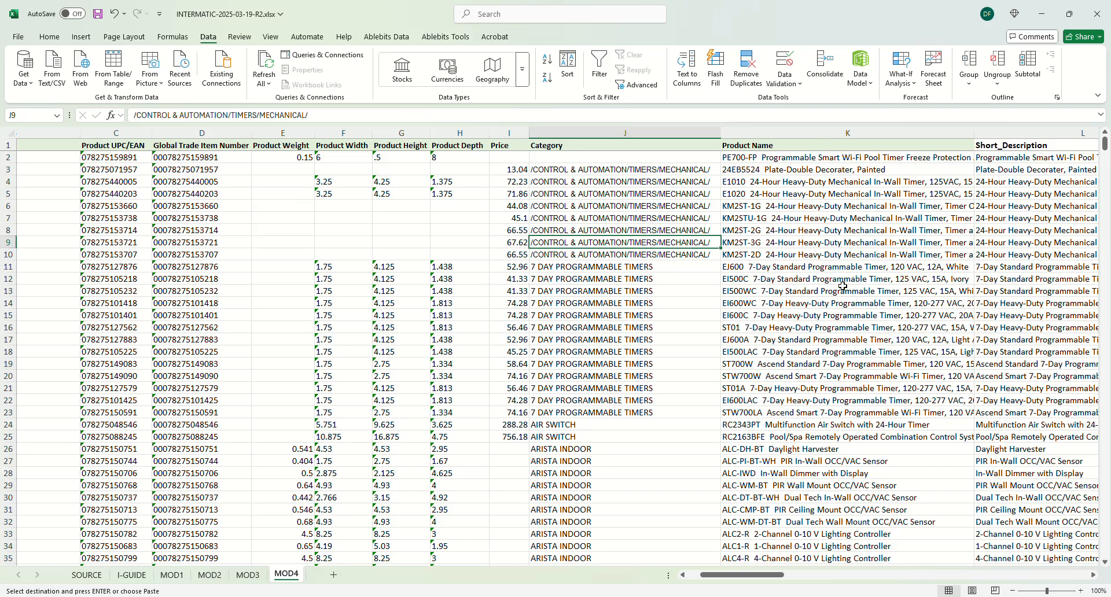
{"action": "left_click_drag", "start_coordinate": [1105, 144], "coordinate": [1106, 88]}
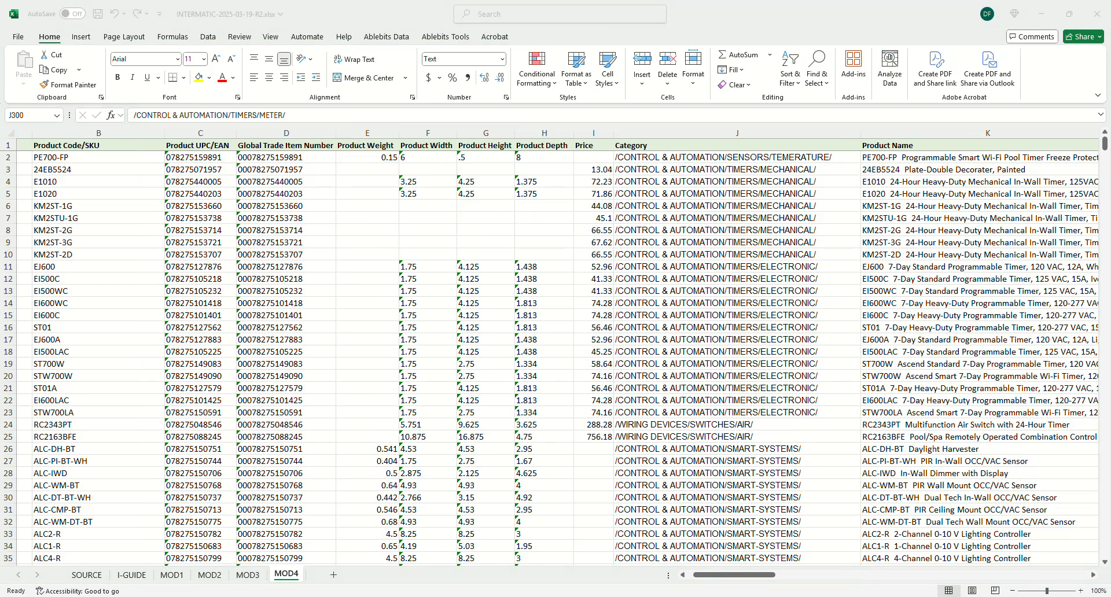
- Review the store category paths assigned to the first products in MOD4 and select the entire Category column
{"action": "scroll", "coordinate": [794, 271], "scroll_direction": "down", "scroll_amount": 1}
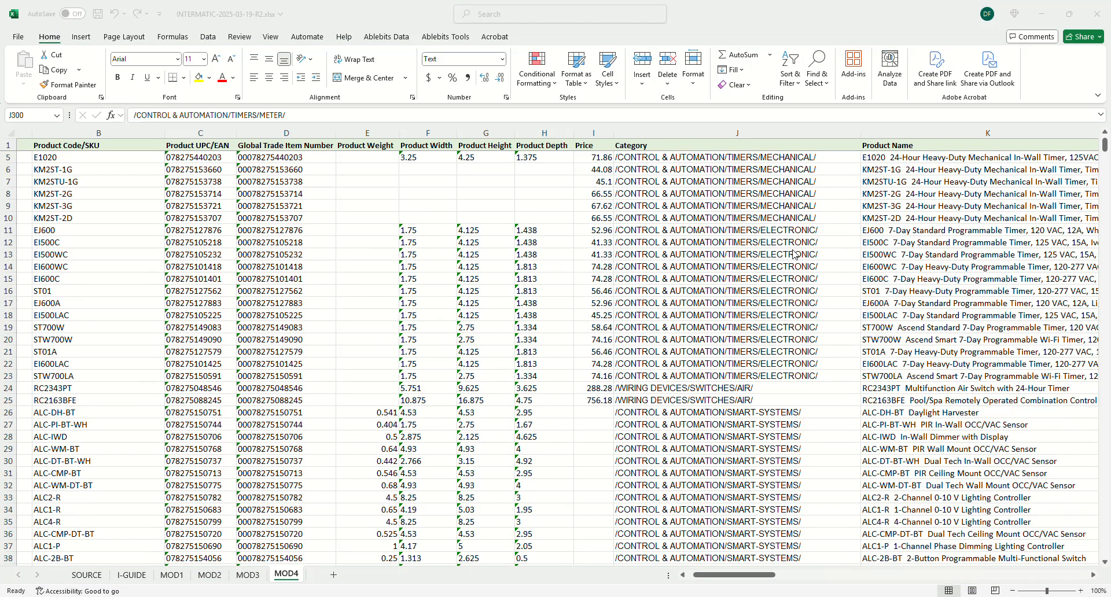
{"action": "scroll", "coordinate": [794, 272], "scroll_direction": "up", "scroll_amount": 1}
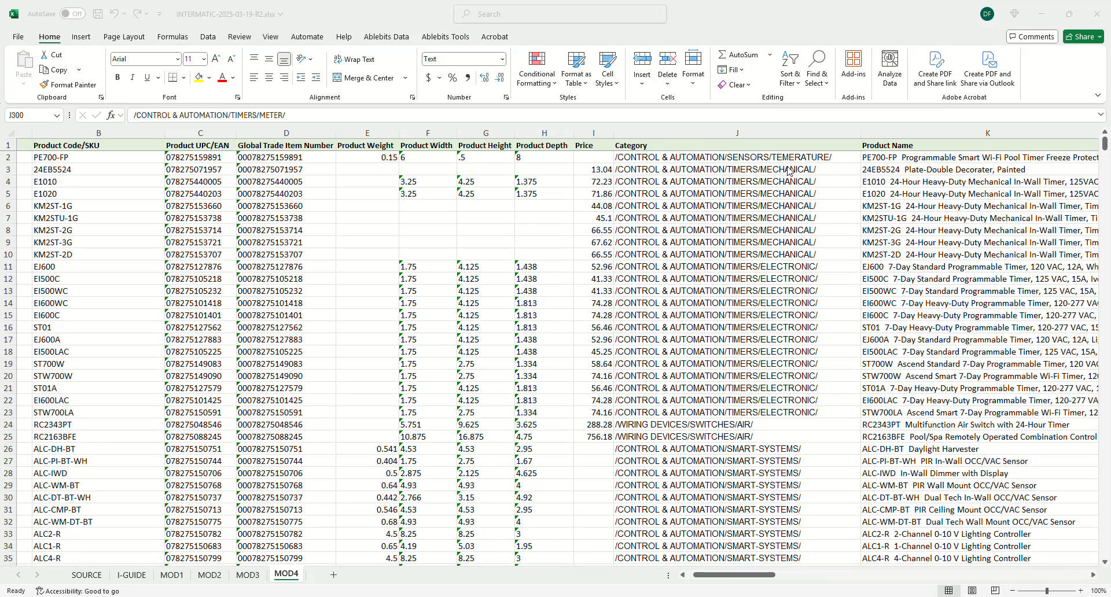
{"action": "left_click", "coordinate": [784, 133]}
{"action": "mouse_move", "coordinate": [1104, 153]}
{"action": "left_mouse_down"}
{"action": "mouse_move", "coordinate": [1105, 316]}
{"action": "mouse_move", "coordinate": [1105, 143]}
{"action": "left_mouse_up"}
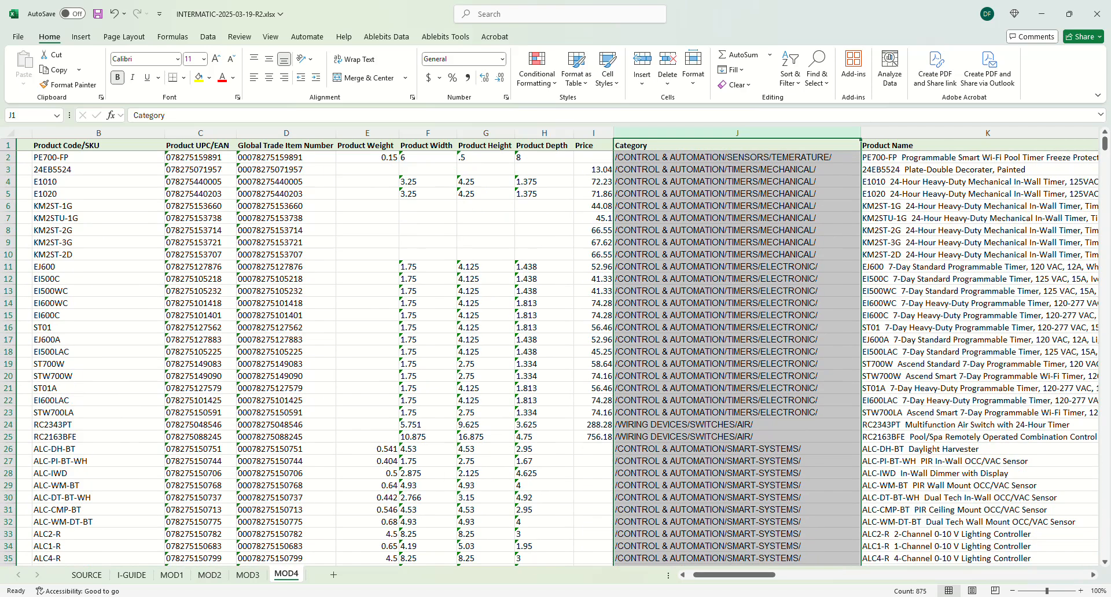
- Bring the PRODUCT-CATEGORIES workbook over MOD4 to check its control and automation paths, and return to the MOD4 sheet
{"action": "key", "text": "alt+Tab"}
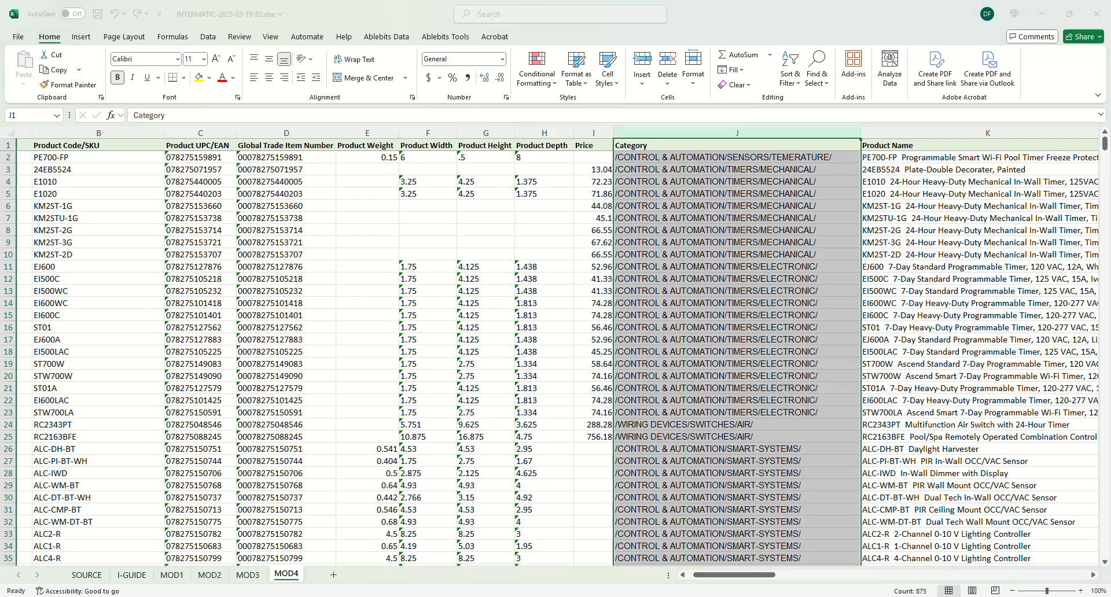
{"action": "left_click_drag", "start_coordinate": [1110, 104], "coordinate": [697, 73]}
{"action": "left_click", "coordinate": [792, 388]}
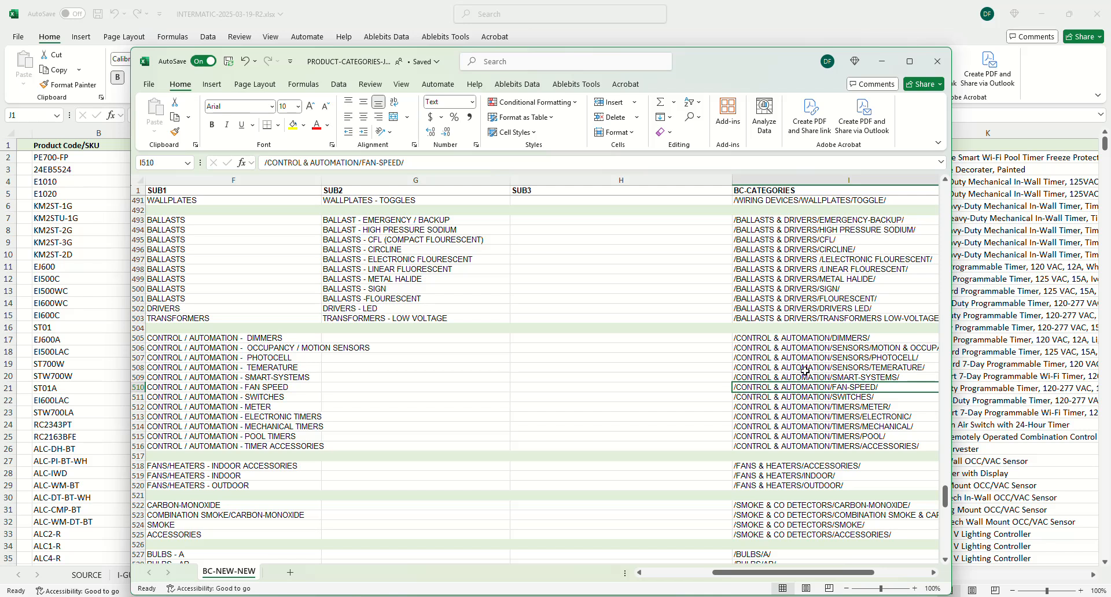
{"action": "left_click_drag", "start_coordinate": [769, 64], "coordinate": [1110, 100]}
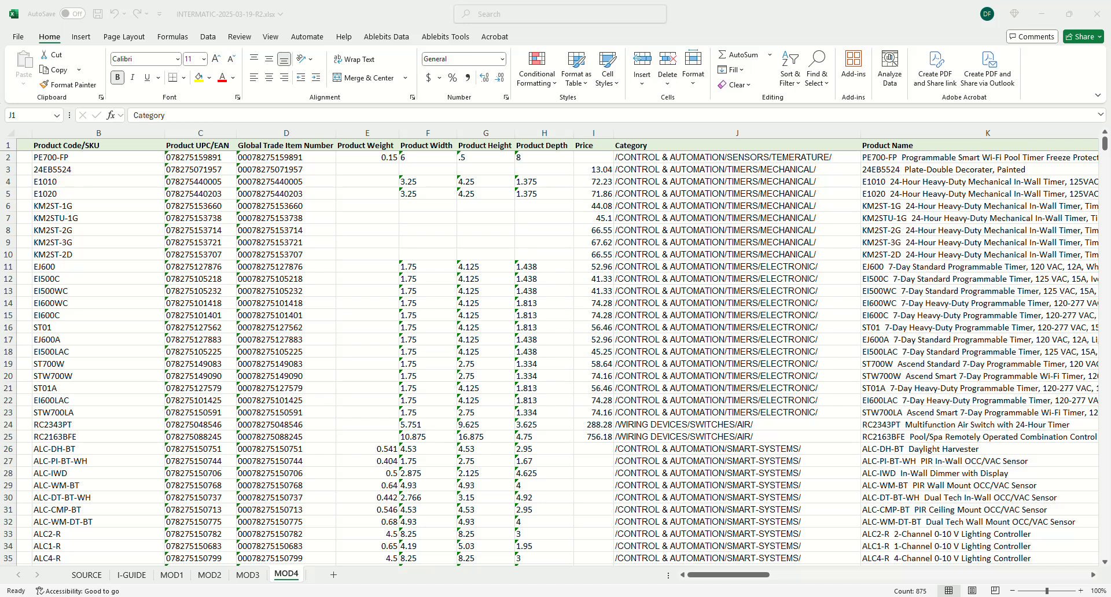
{"action": "left_click", "coordinate": [636, 596]}
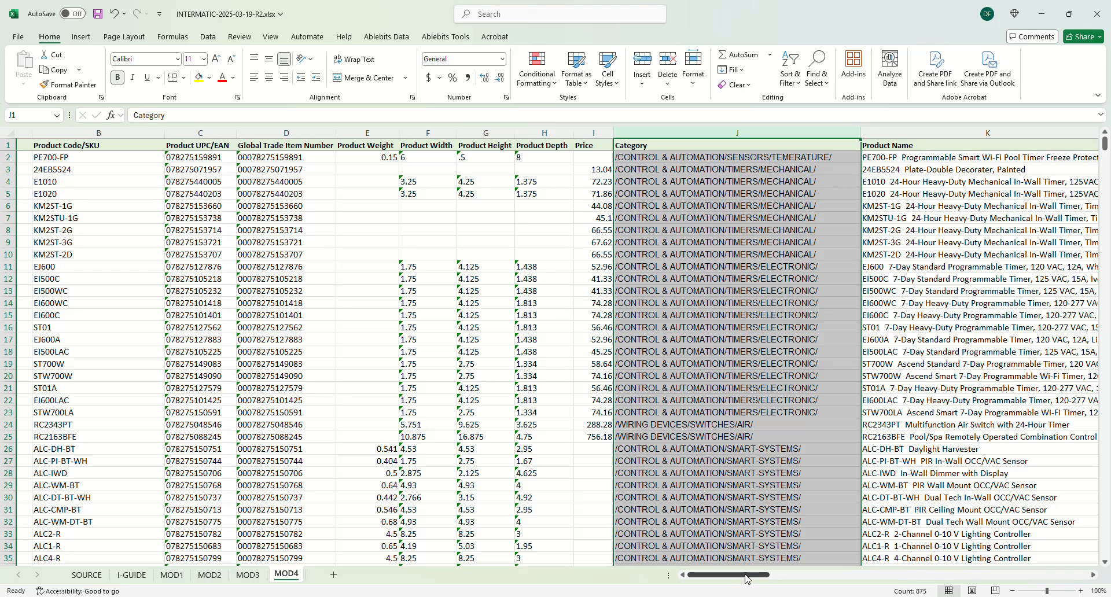
- Sort the entire MOD4 sheet by Product Code/SKU from A to Z, using cell values and keeping the header row
{"action": "scroll", "coordinate": [747, 576], "scroll_direction": "left", "scroll_amount": 1}
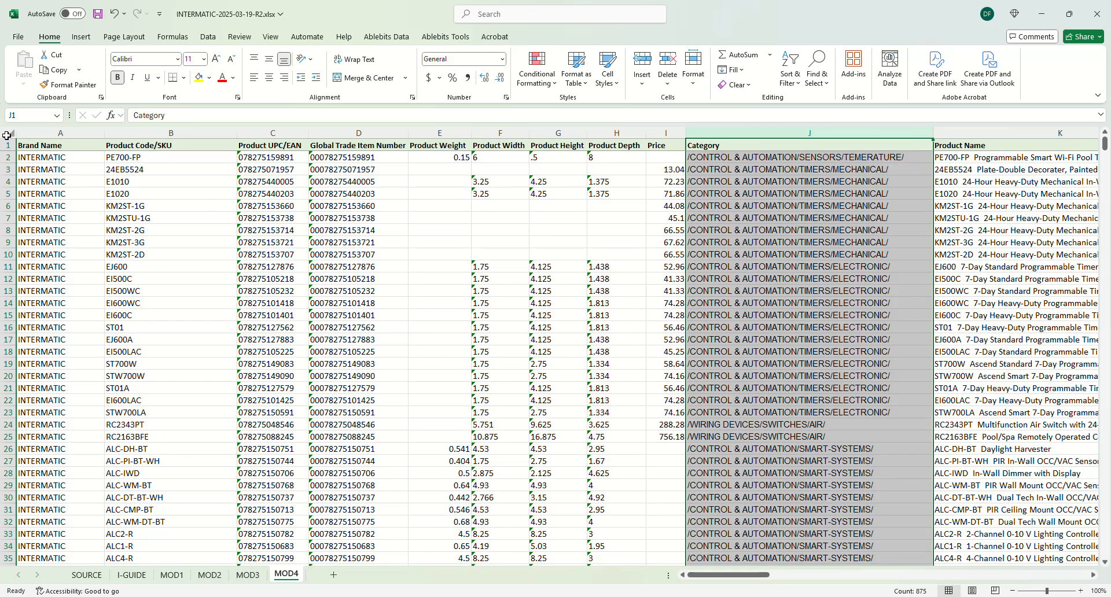
{"action": "left_click", "coordinate": [6, 136]}
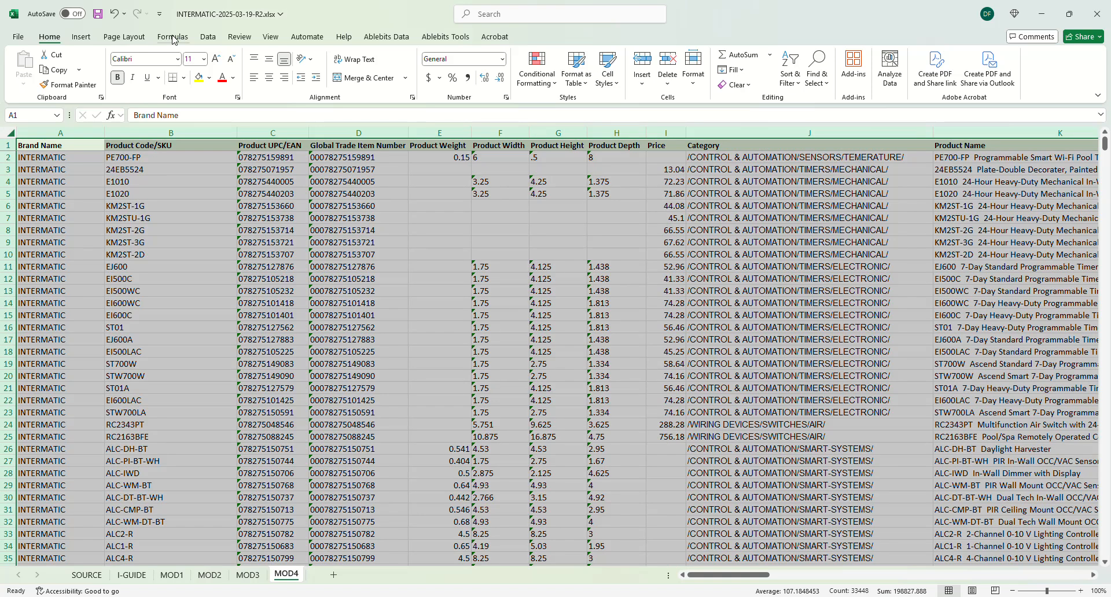
{"action": "left_click", "coordinate": [208, 37]}
{"action": "left_click", "coordinate": [570, 65]}
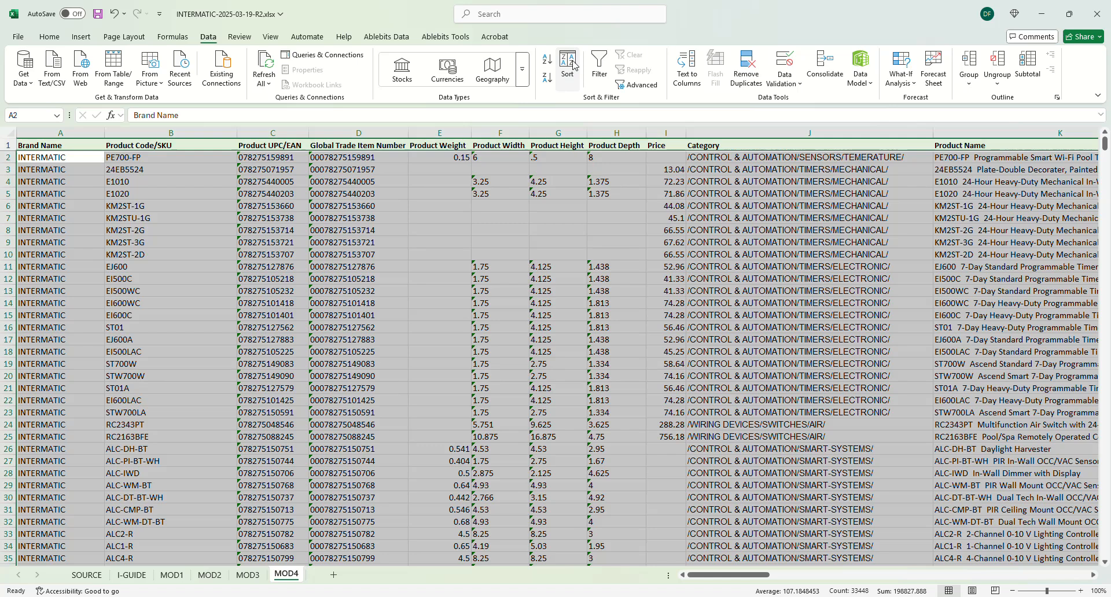
{"action": "left_click", "coordinate": [415, 268]}
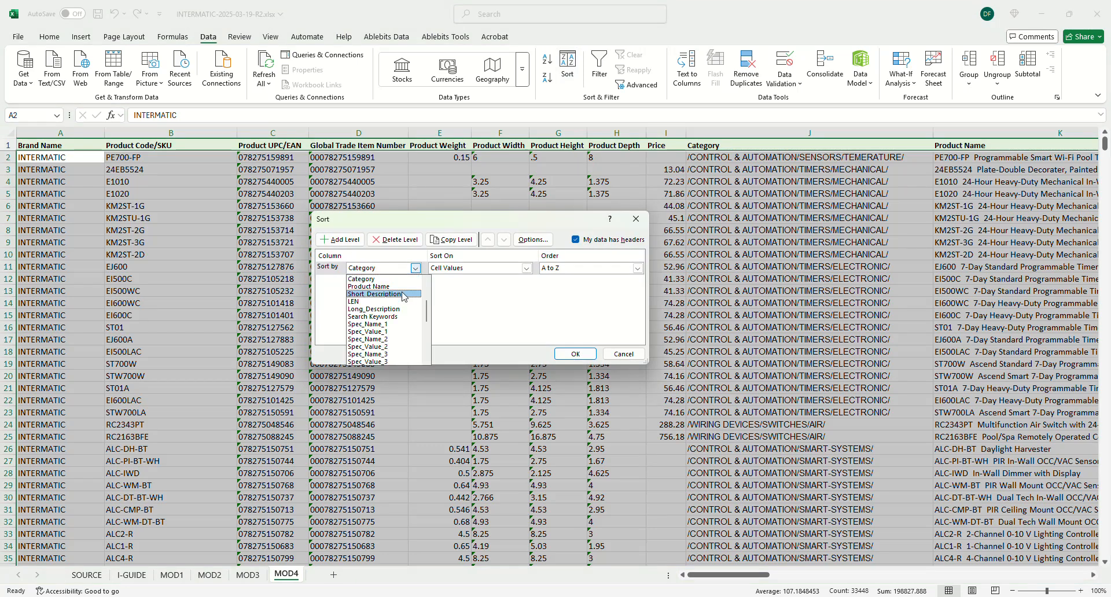
{"action": "scroll", "coordinate": [404, 296], "scroll_direction": "up", "scroll_amount": 3}
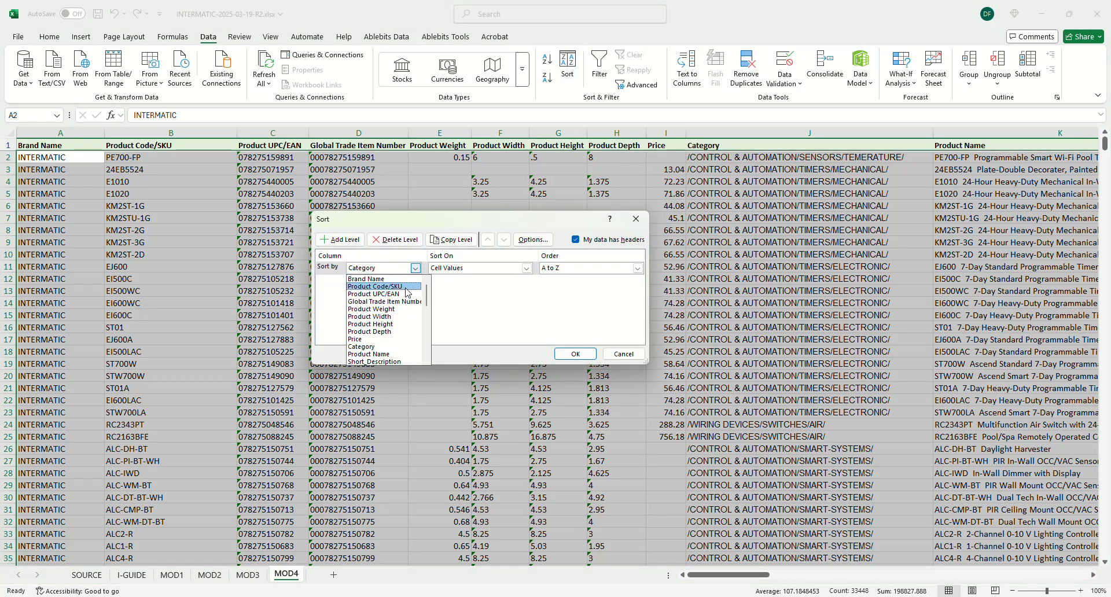
{"action": "left_click", "coordinate": [405, 287]}
{"action": "left_click", "coordinate": [575, 353]}
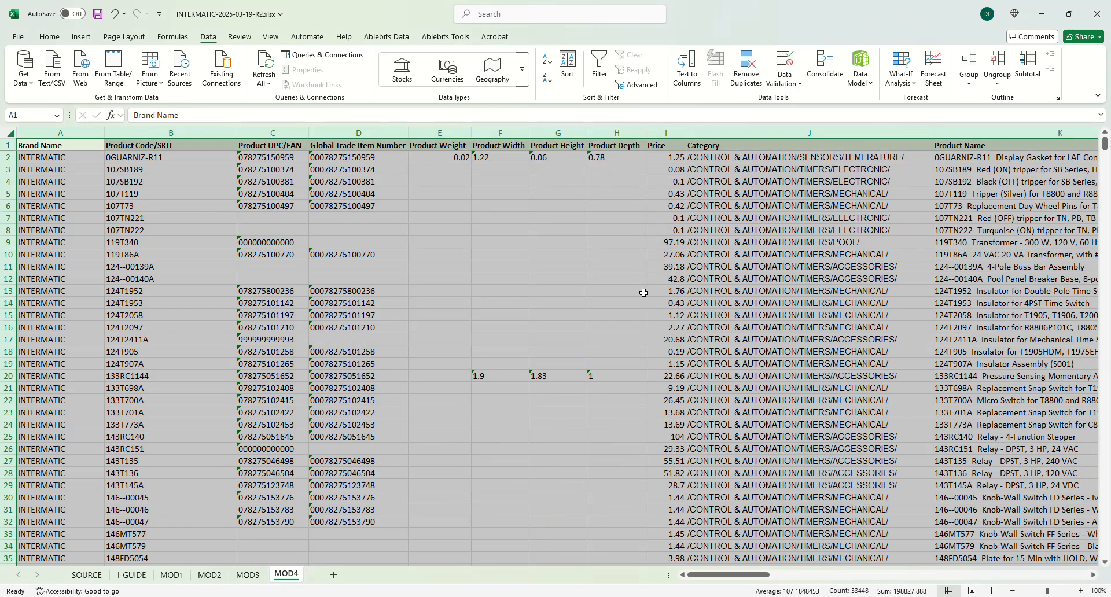
{"action": "left_click", "coordinate": [598, 252]}
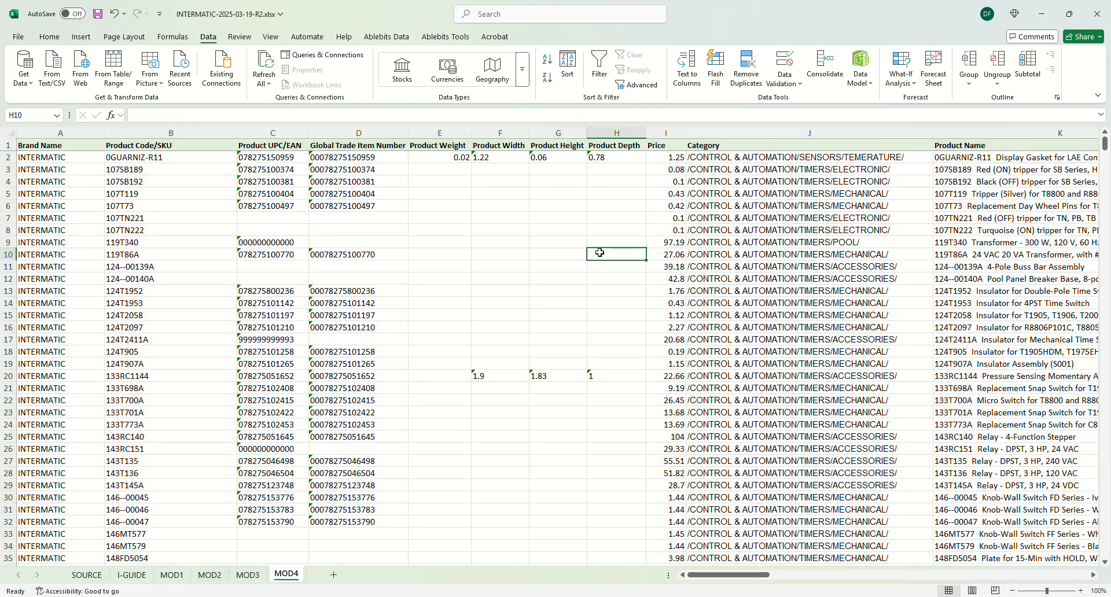